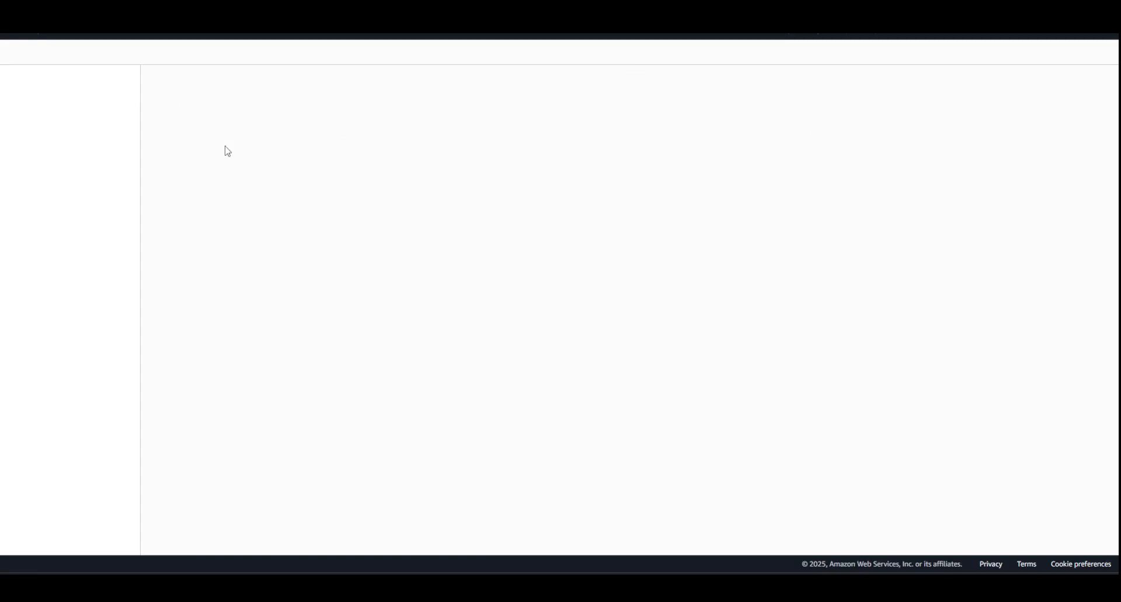
# Create a VPC-only resource named MyVPC with the IPv4 CIDR 10.10.0.0/16.
pyautogui.click(178, 175)
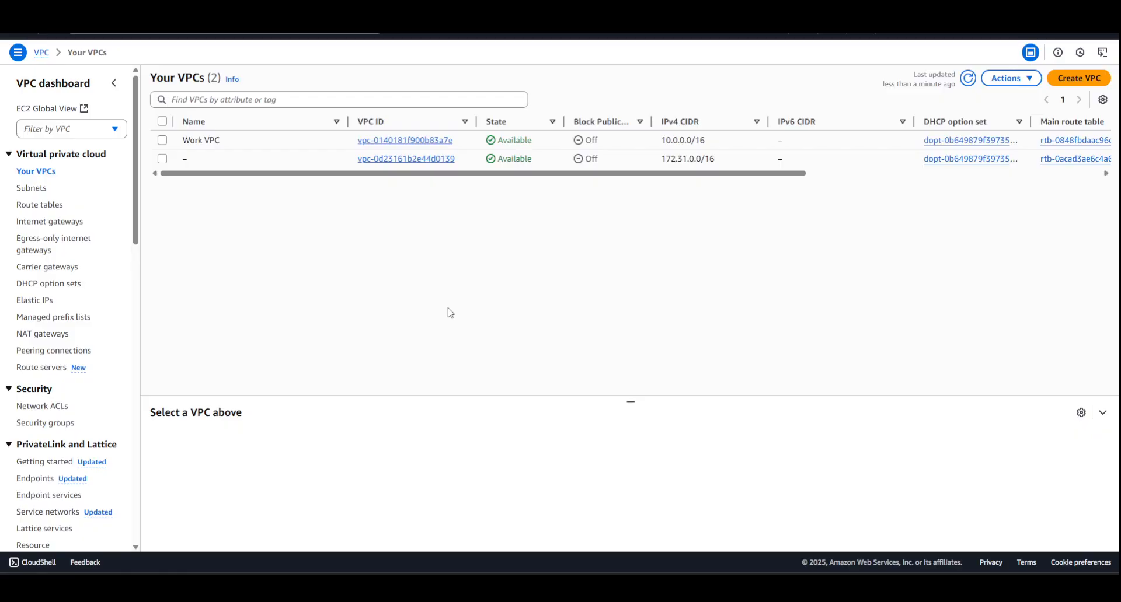
pyautogui.click(1066, 81)
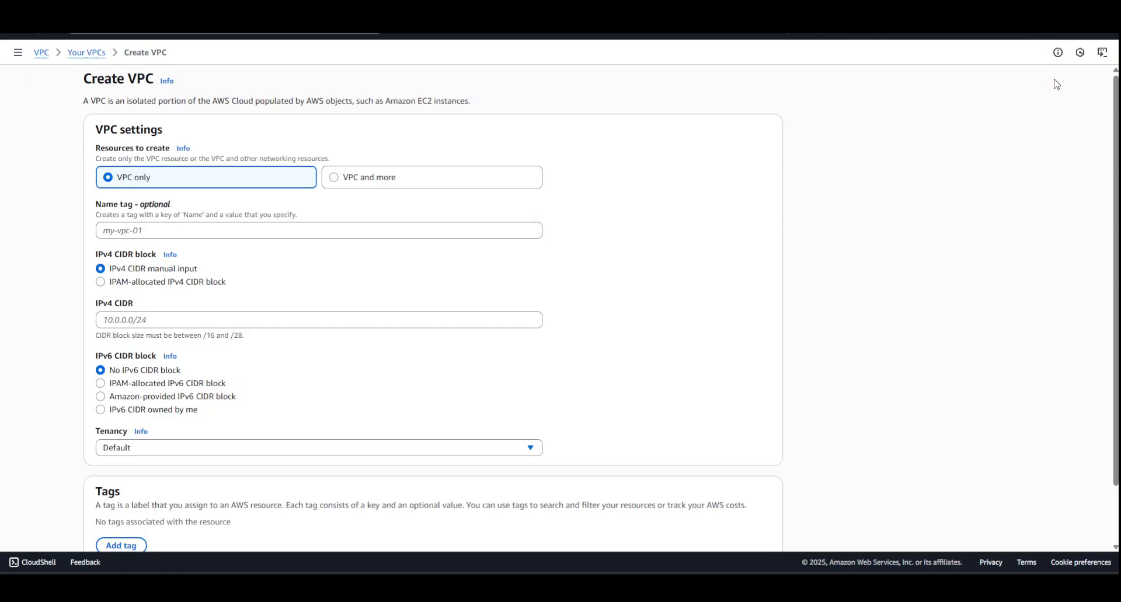
pyautogui.click(170, 233)
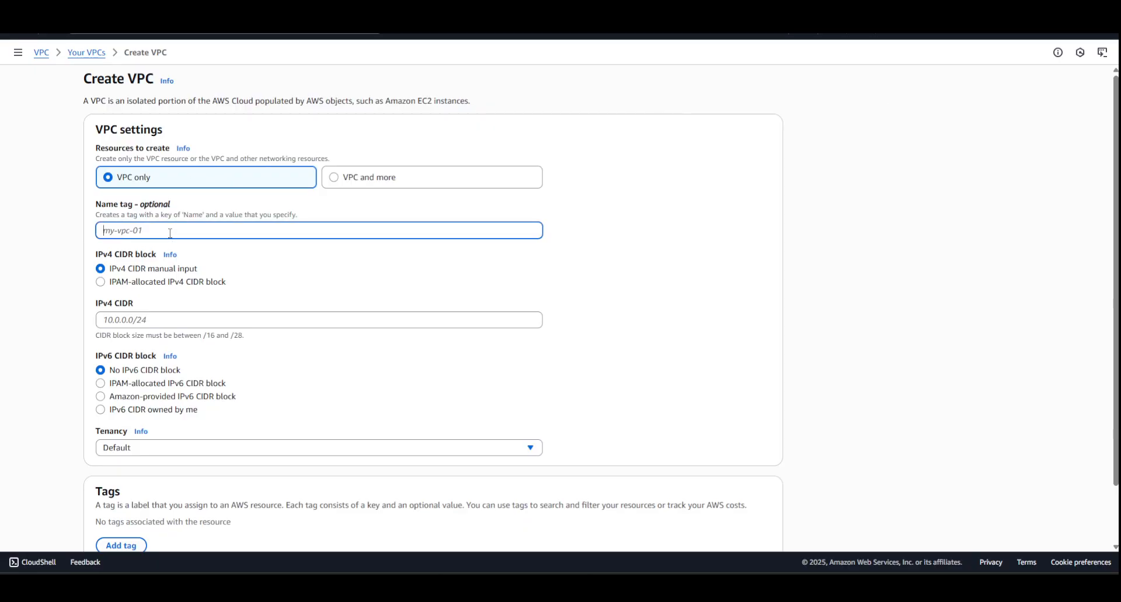
pyautogui.write('MyVPC')
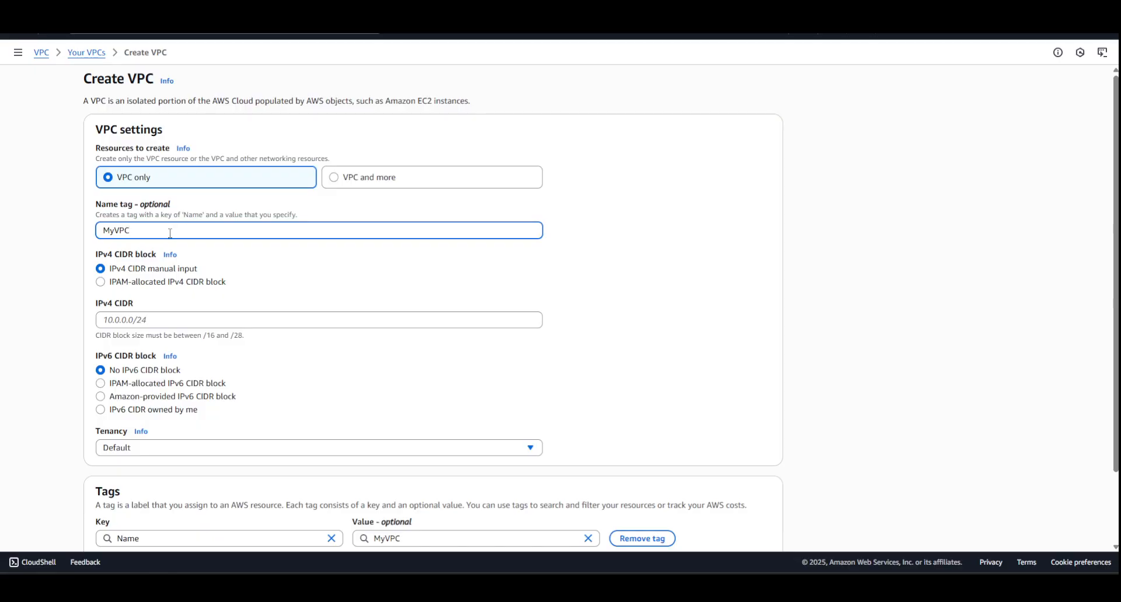
pyautogui.scroll(-1, 187, 253)
pyautogui.click(177, 263)
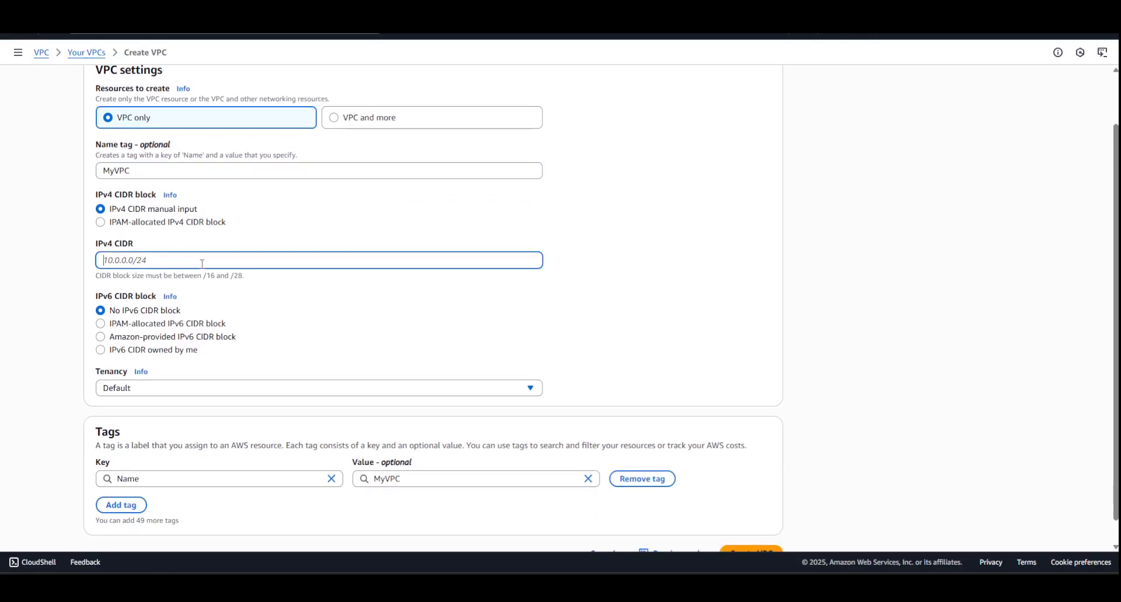
pyautogui.write('10.10.0.0/16')
pyautogui.scroll(-1, 164, 303)
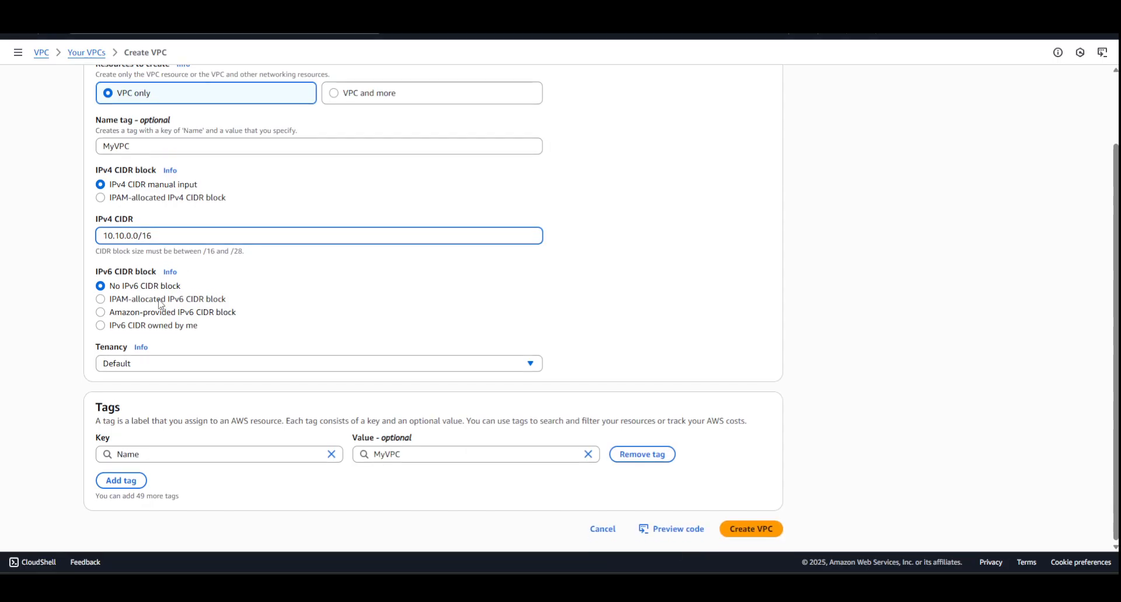
pyautogui.click(756, 532)
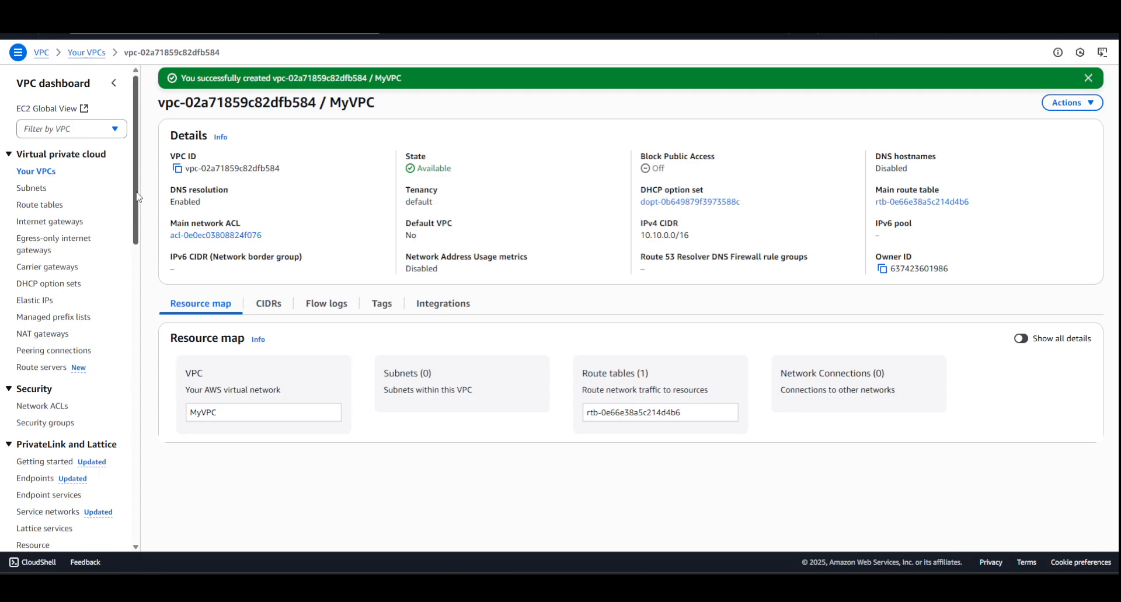
# Create a subnet named subnet1 in MyVPC with the IPv4 subnet CIDR block 10.10.1.0/24.
pyautogui.click(32, 188)
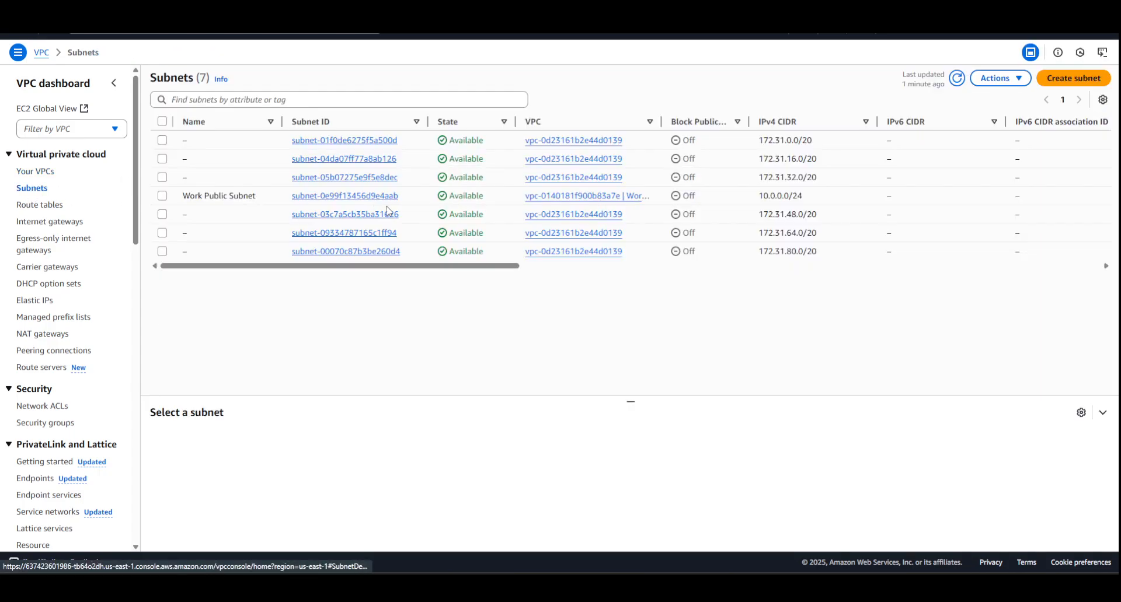
pyautogui.click(1069, 78)
pyautogui.click(179, 155)
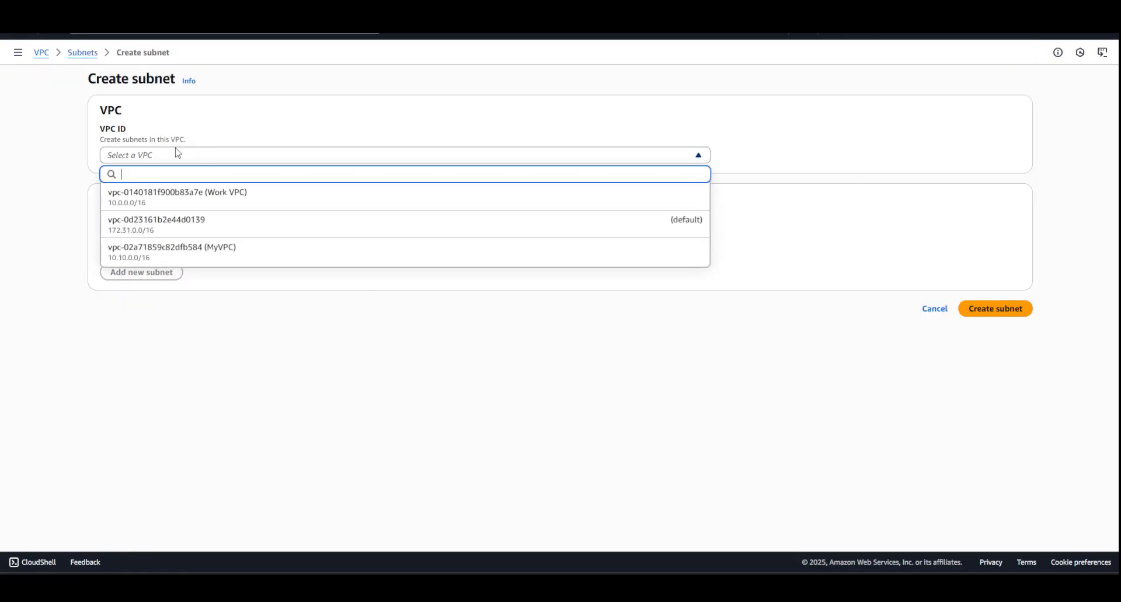
pyautogui.click(200, 262)
pyautogui.scroll(-3, 169, 270)
pyautogui.click(154, 201)
pyautogui.write('sub')
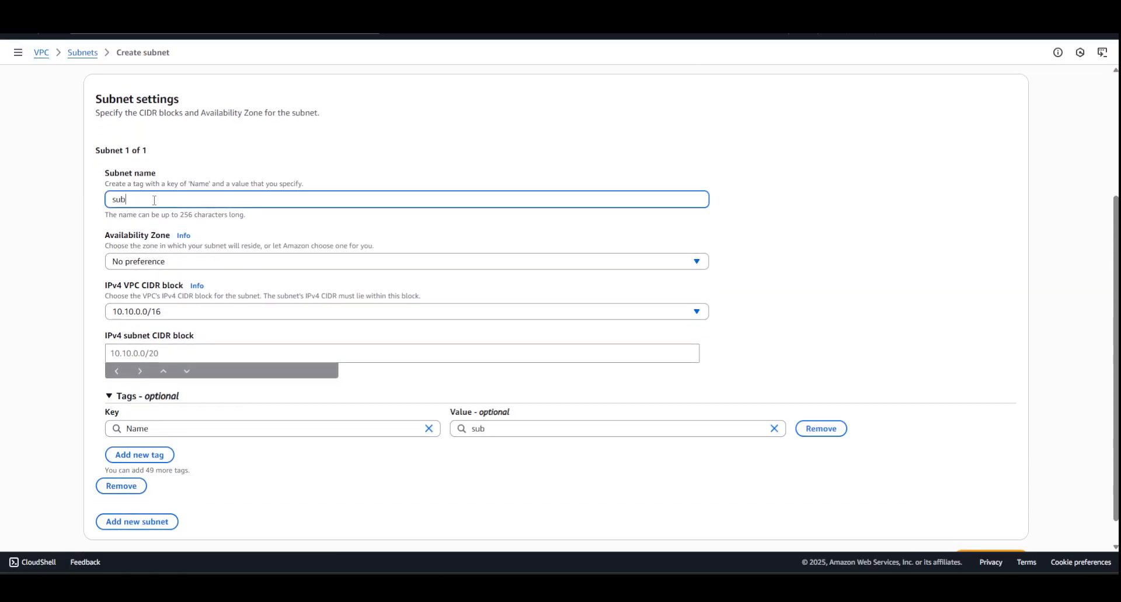
pyautogui.write('net1')
pyautogui.click(157, 353)
pyautogui.write('10.10')
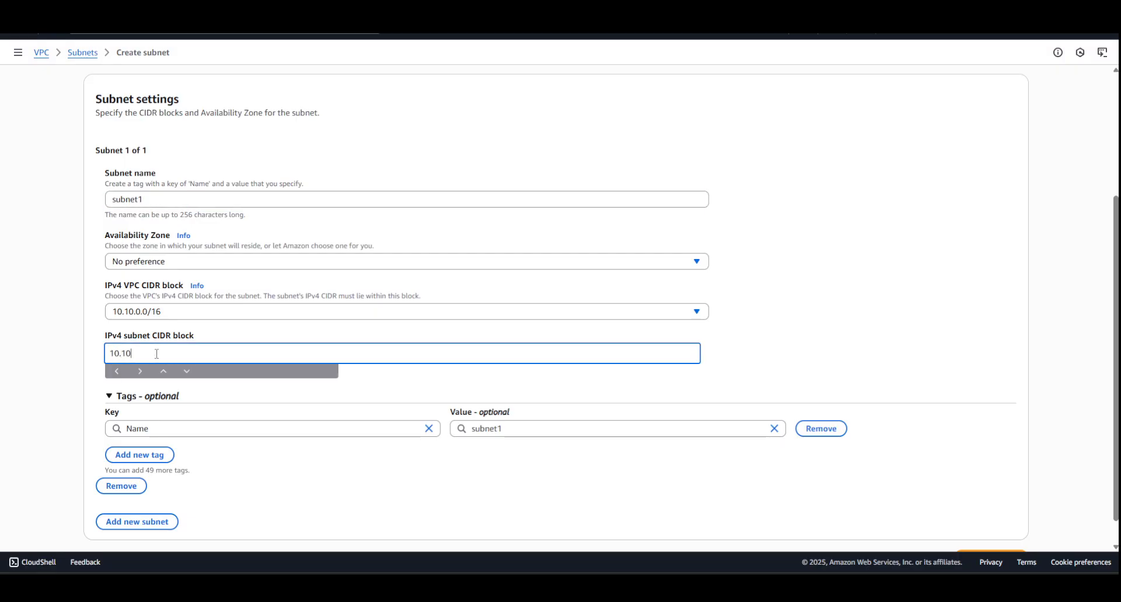
pyautogui.write('.1.0/24')
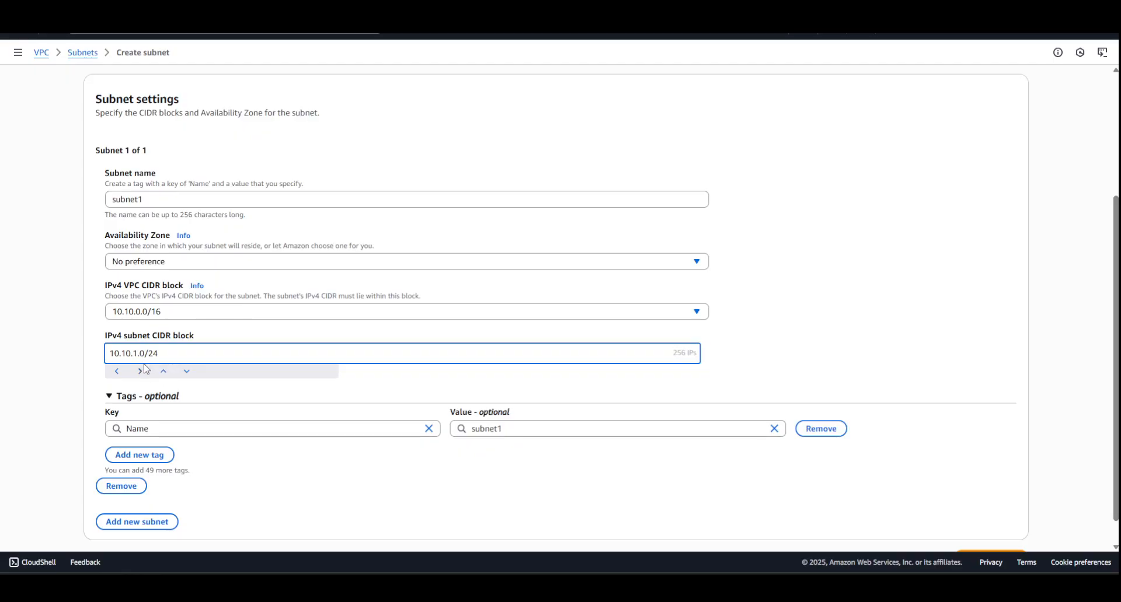
pyautogui.scroll(-1, 945, 514)
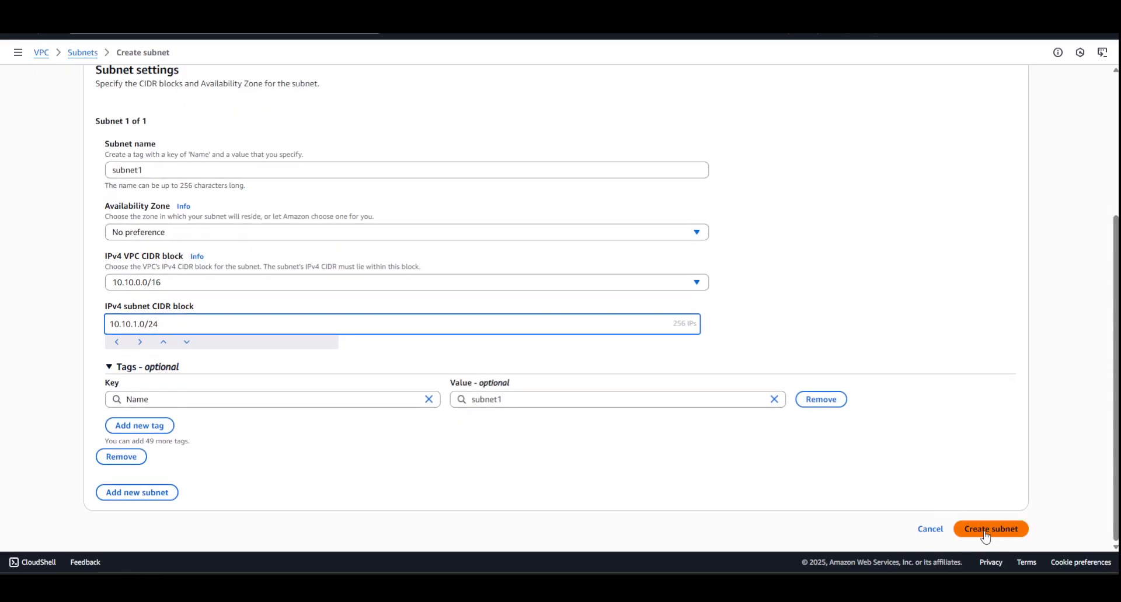
pyautogui.click(986, 530)
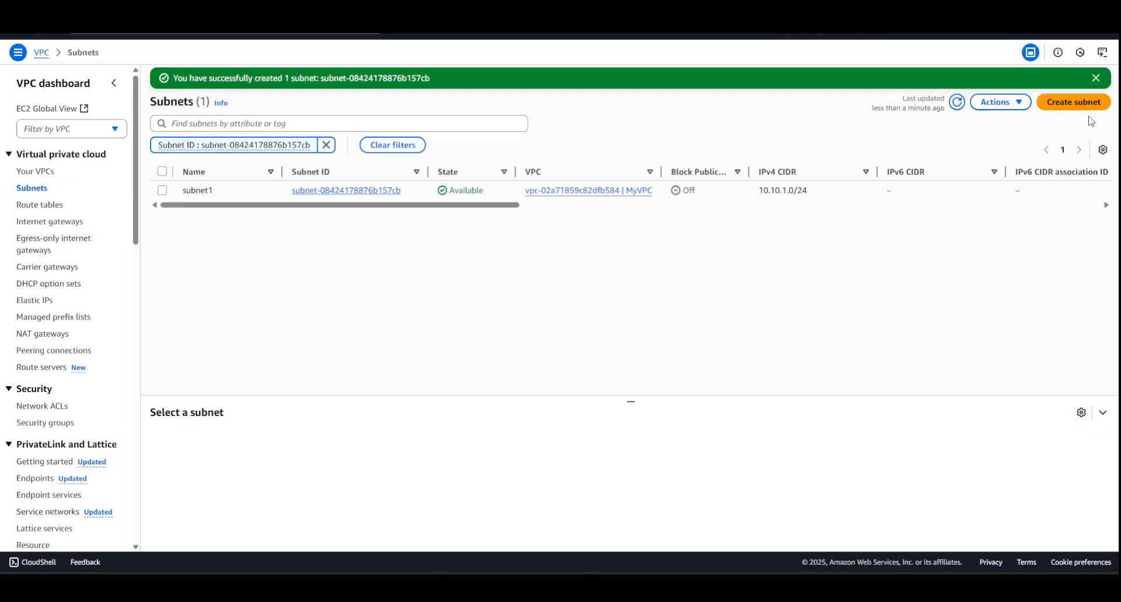
# Create a subnet named subnet2 in MyVPC with the IPv4 subnet CIDR block 10.10.2.0/24.
pyautogui.click(1071, 101)
pyautogui.click(173, 157)
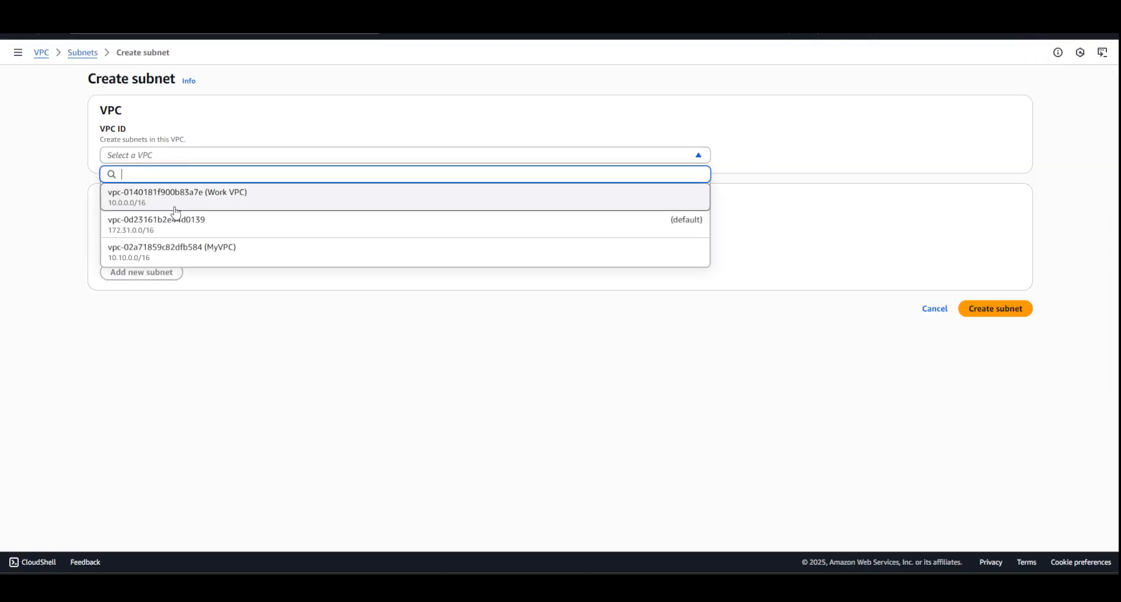
pyautogui.click(173, 252)
pyautogui.scroll(-1, 150, 255)
pyautogui.scroll(-1, 168, 256)
pyautogui.click(129, 260)
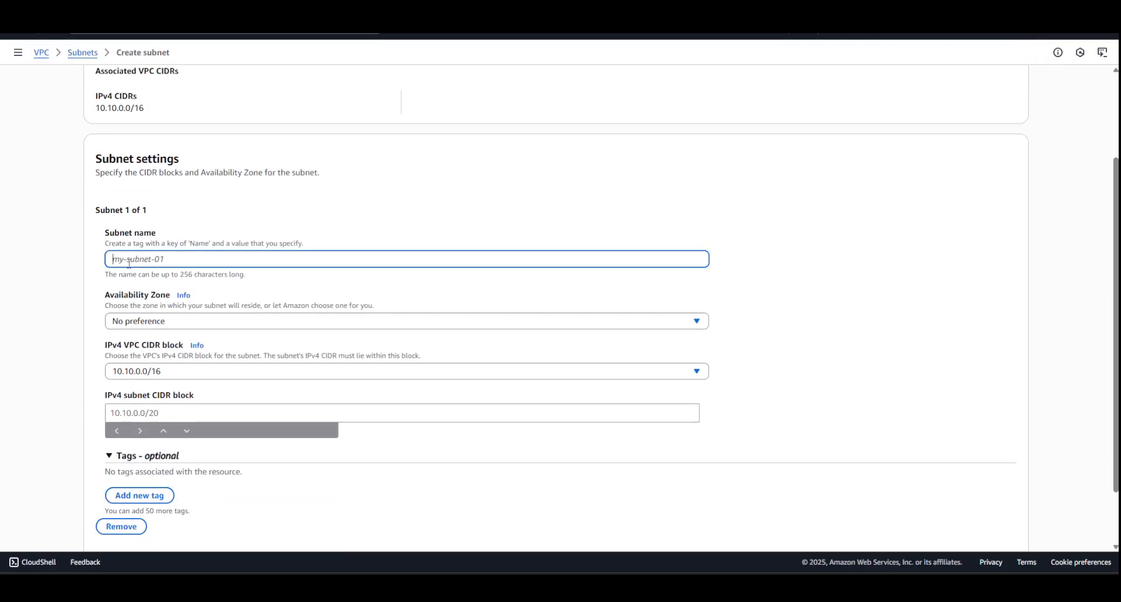
pyautogui.write('subnet2')
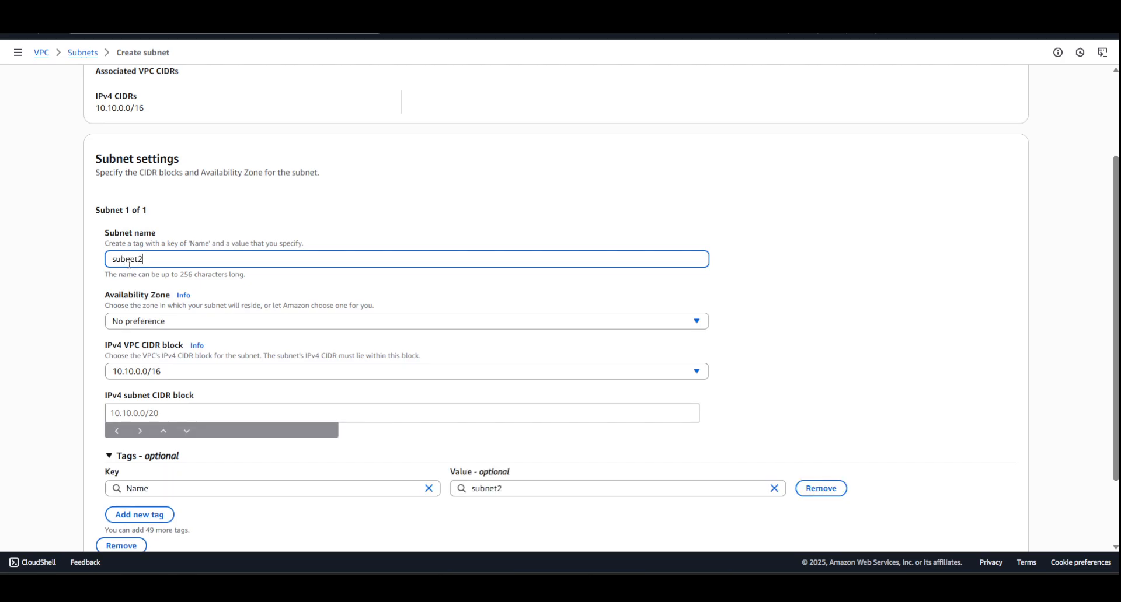
pyautogui.scroll(-1, 129, 264)
pyautogui.click(150, 325)
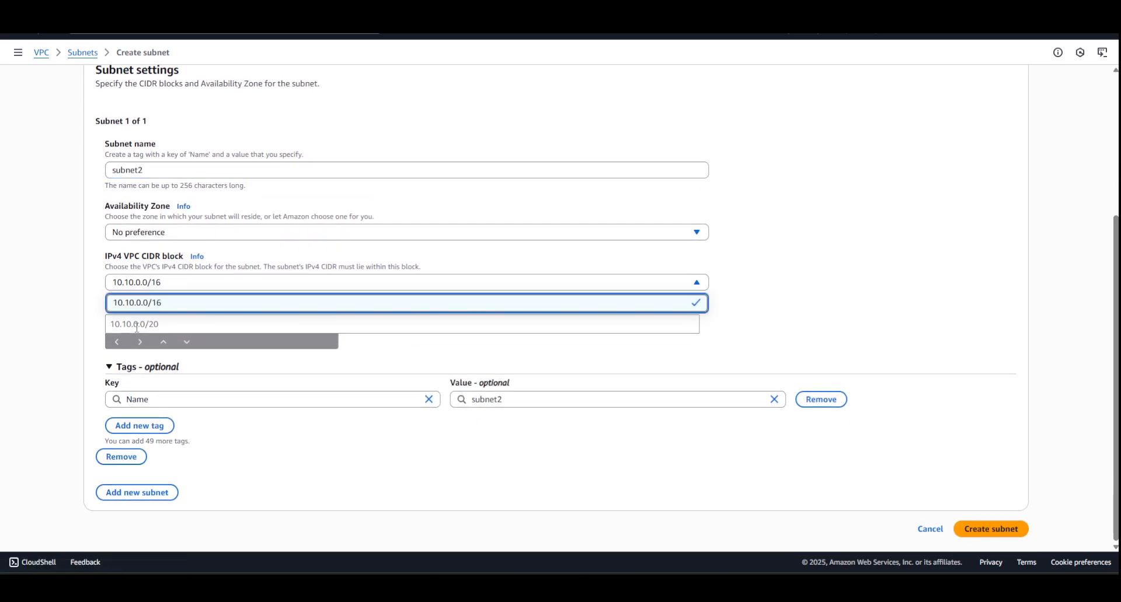
pyautogui.write('10.10.2.0/24')
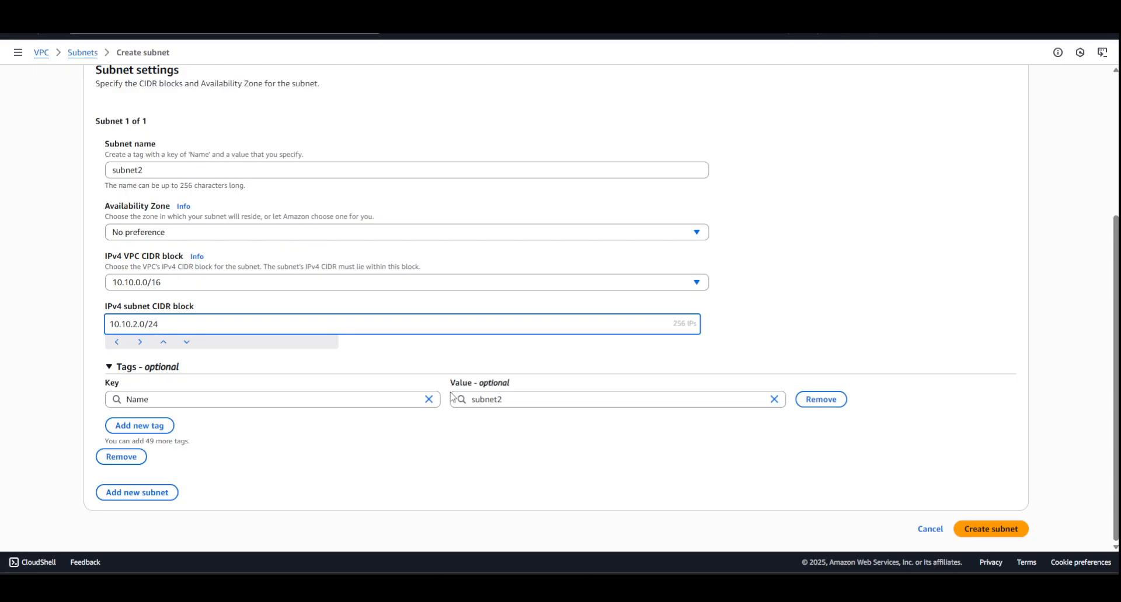
pyautogui.click(992, 530)
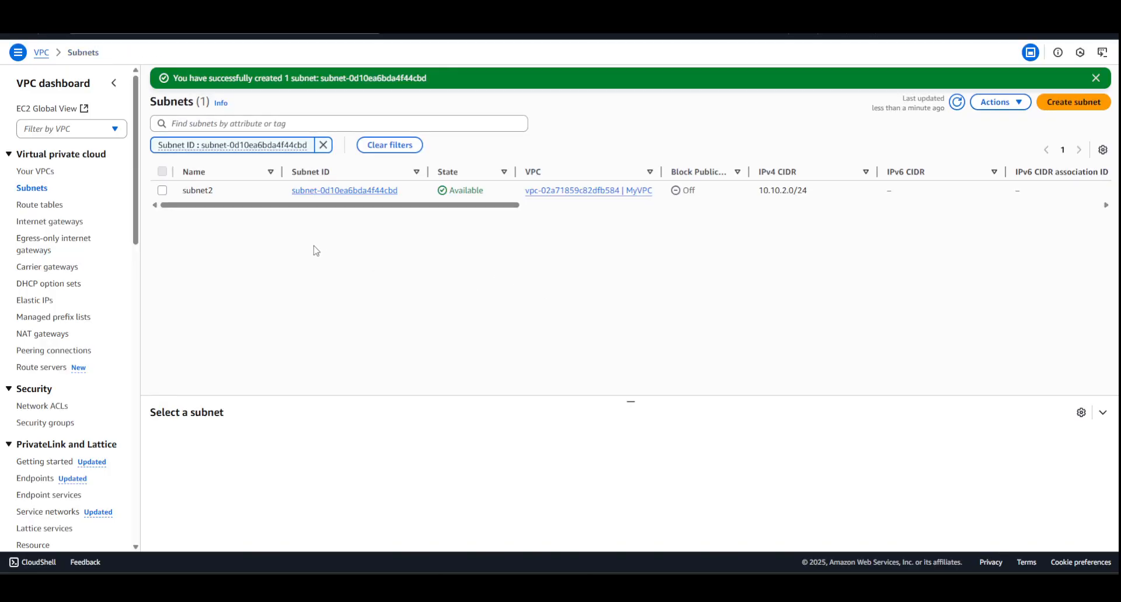
# Create a subnet named subnet3 in MyVPC with the IPv4 subnet CIDR block 10.10.3.0/24, and show the unfiltered subnet list.
pyautogui.click(1046, 103)
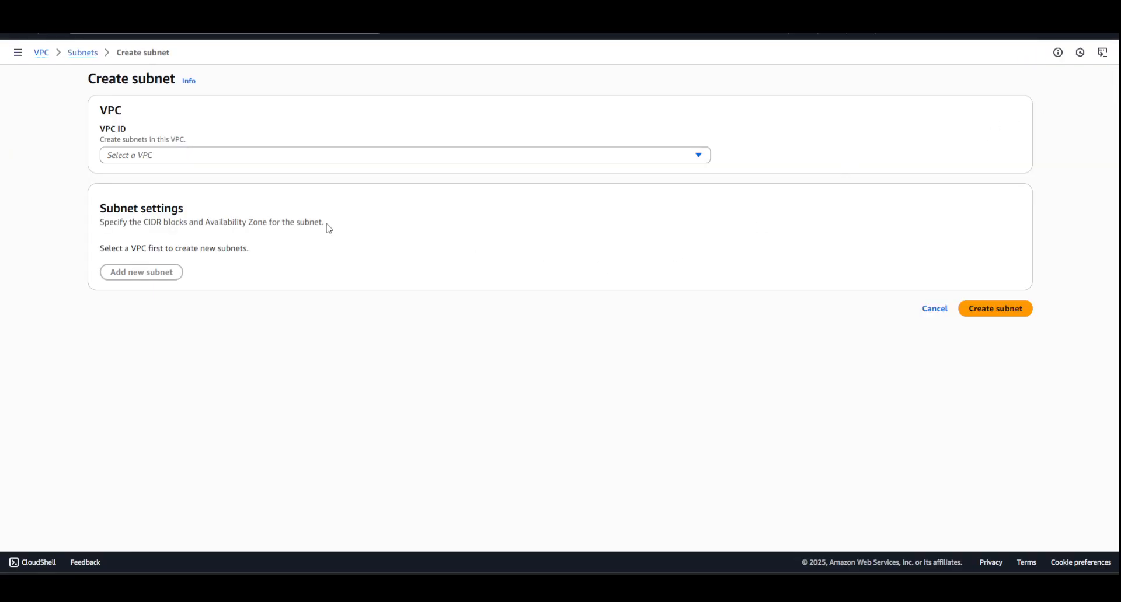
pyautogui.click(147, 158)
pyautogui.click(170, 253)
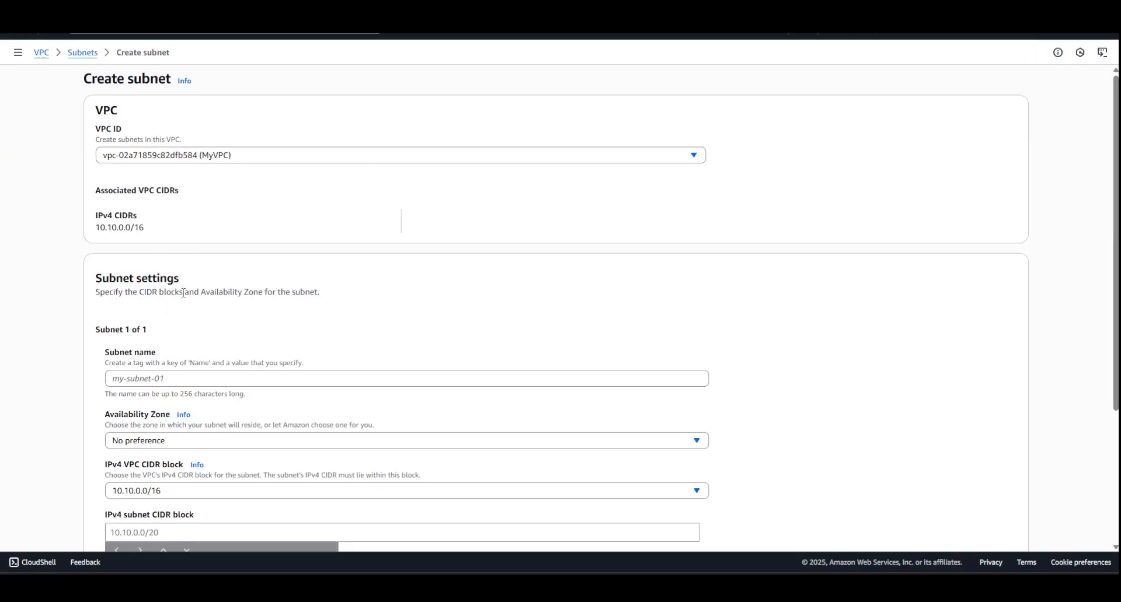
pyautogui.scroll(-3, 157, 303)
pyautogui.click(147, 200)
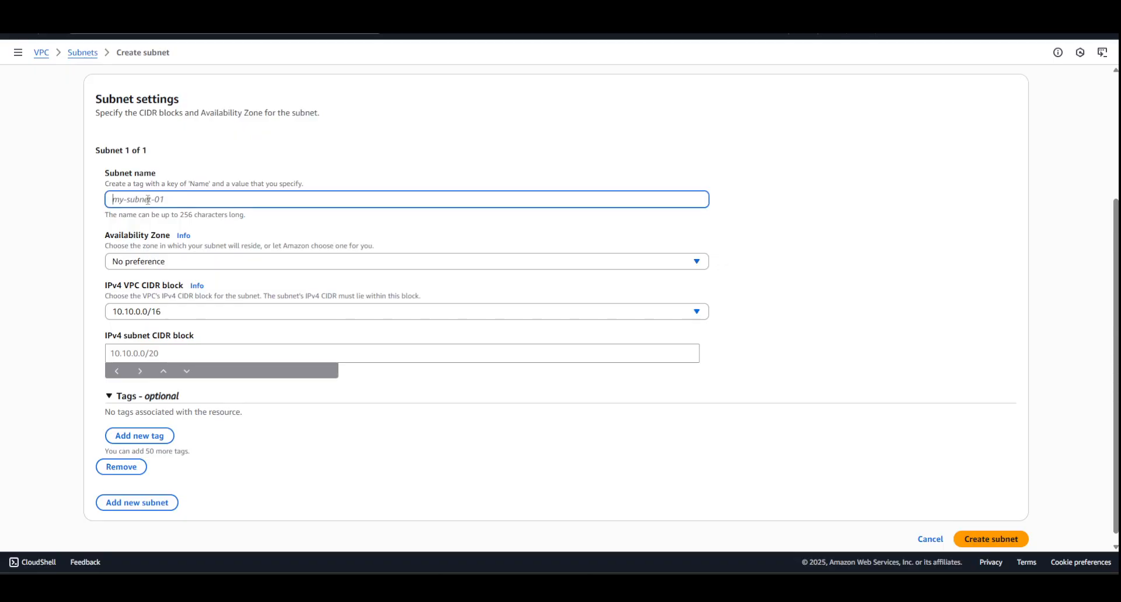
pyautogui.write('subnet3')
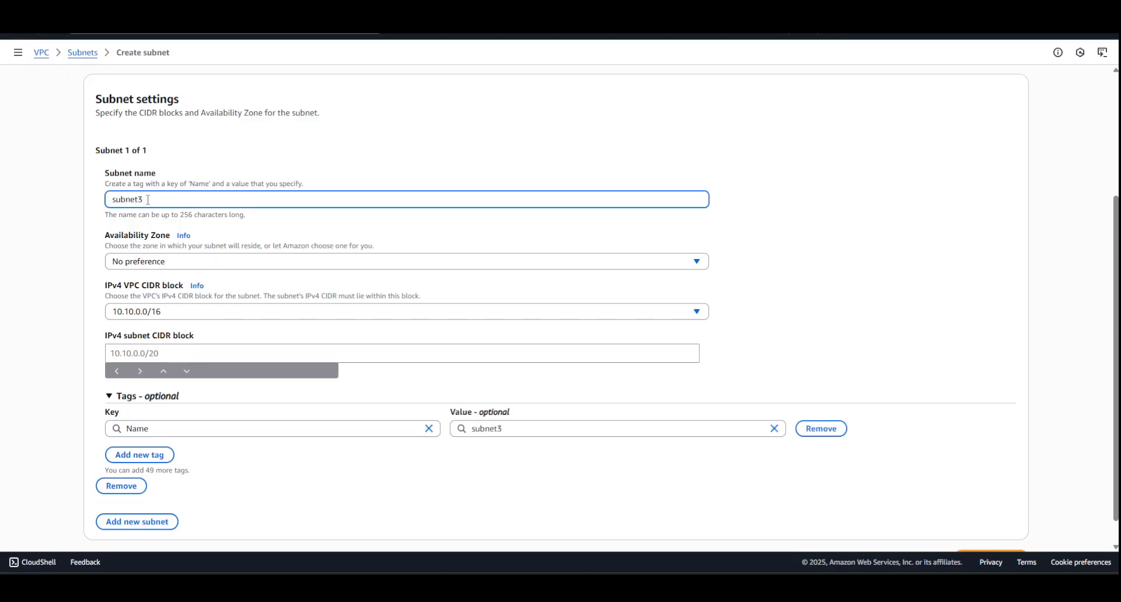
pyautogui.click(155, 354)
pyautogui.write('10.10')
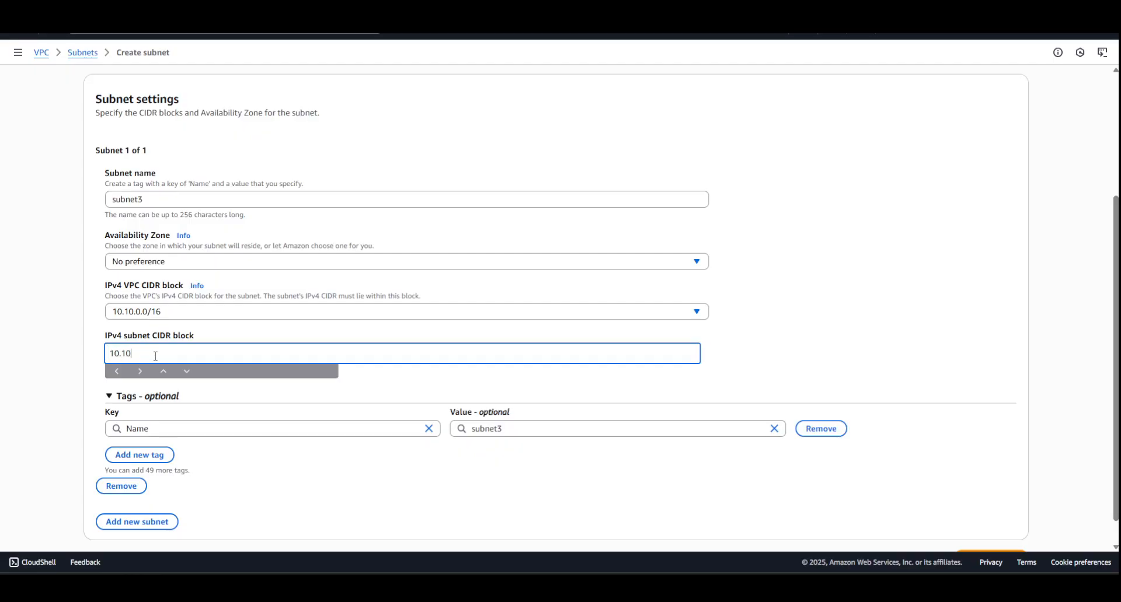
pyautogui.write('.3.0/24')
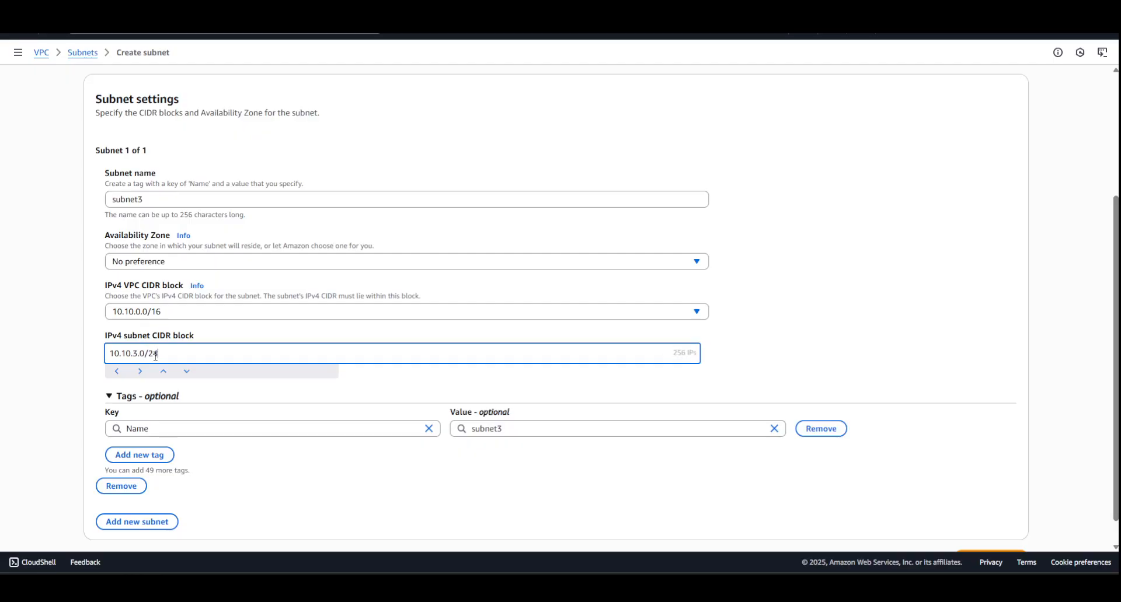
pyautogui.scroll(-1, 740, 413)
pyautogui.click(981, 530)
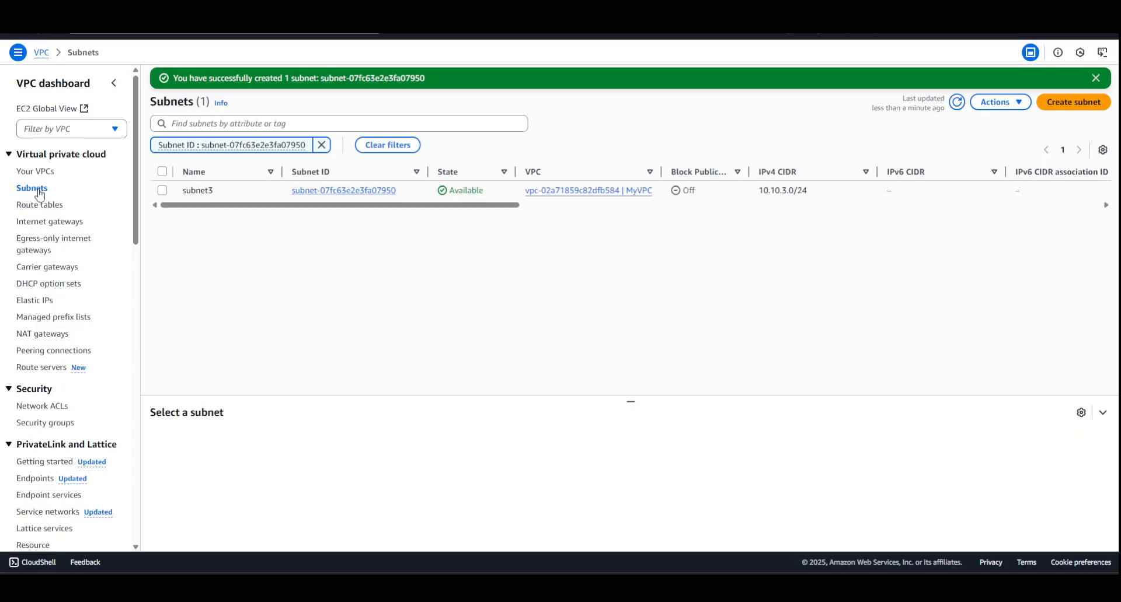
pyautogui.click(36, 190)
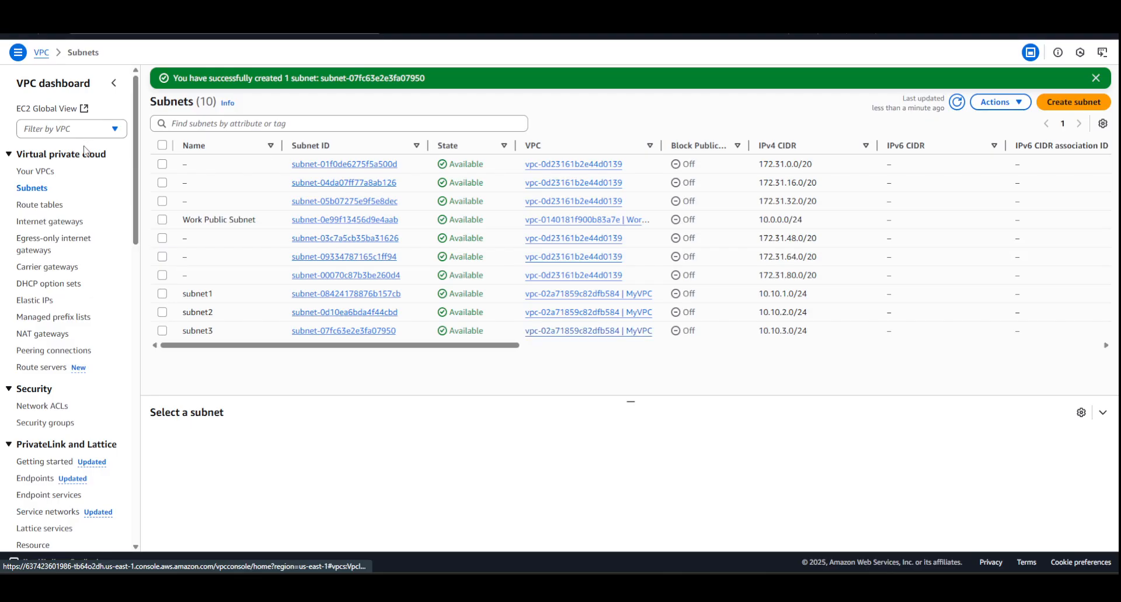
# Create an internet gateway with the name tag MyVPC-IGW.
pyautogui.click(62, 225)
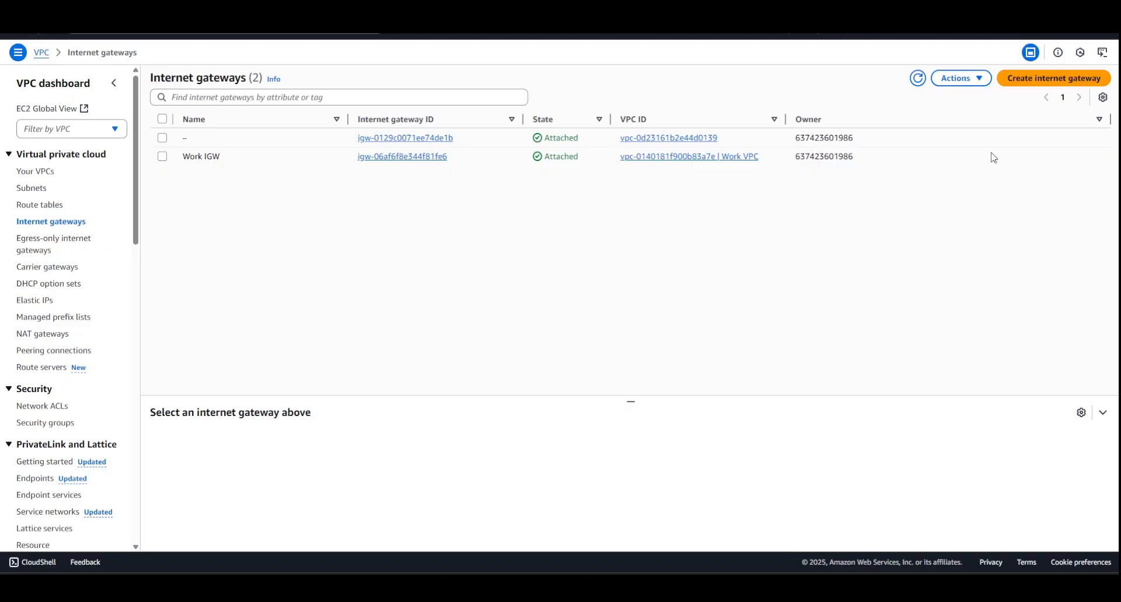
pyautogui.click(1048, 79)
pyautogui.click(173, 168)
pyautogui.write('M')
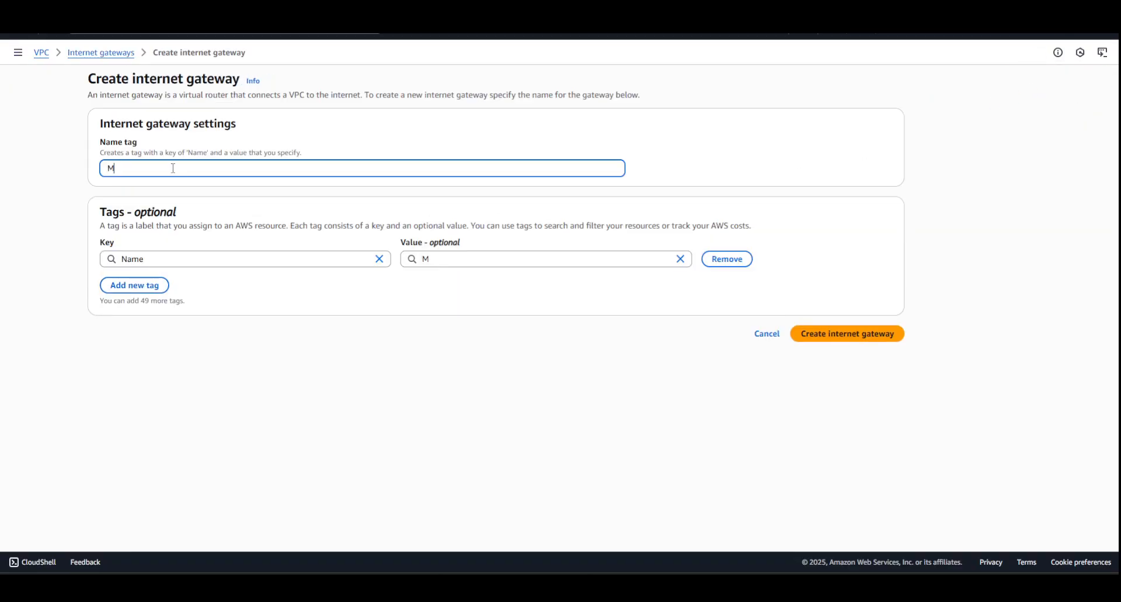
pyautogui.write('yVPC-IGW')
pyautogui.click(816, 335)
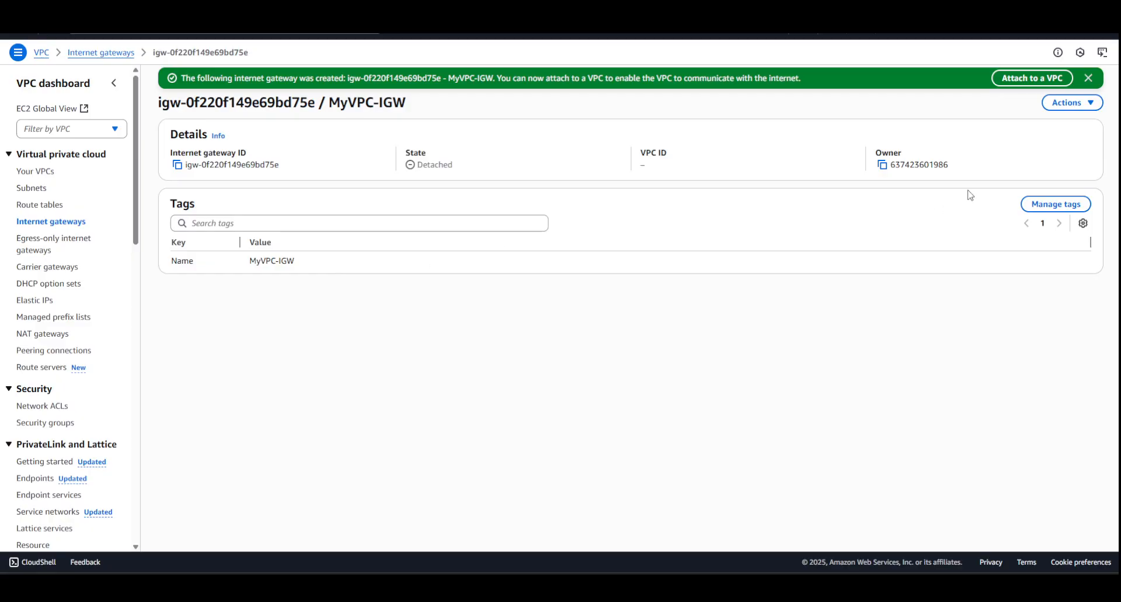
# Attach the MyVPC-IGW internet gateway to MyVPC.
pyautogui.click(1077, 103)
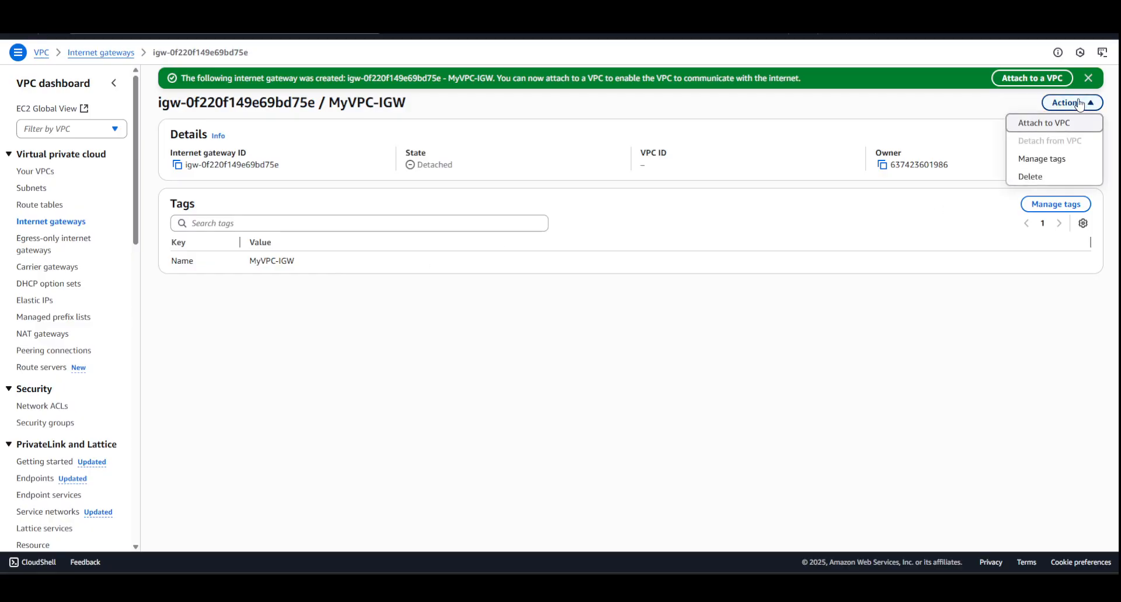
pyautogui.click(1043, 126)
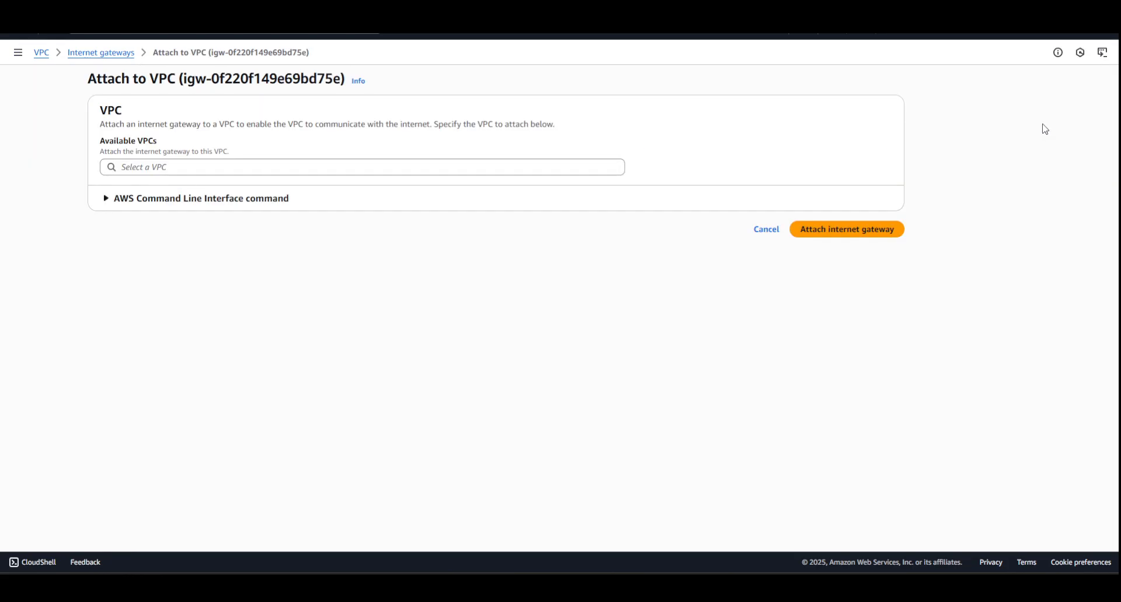
pyautogui.click(289, 170)
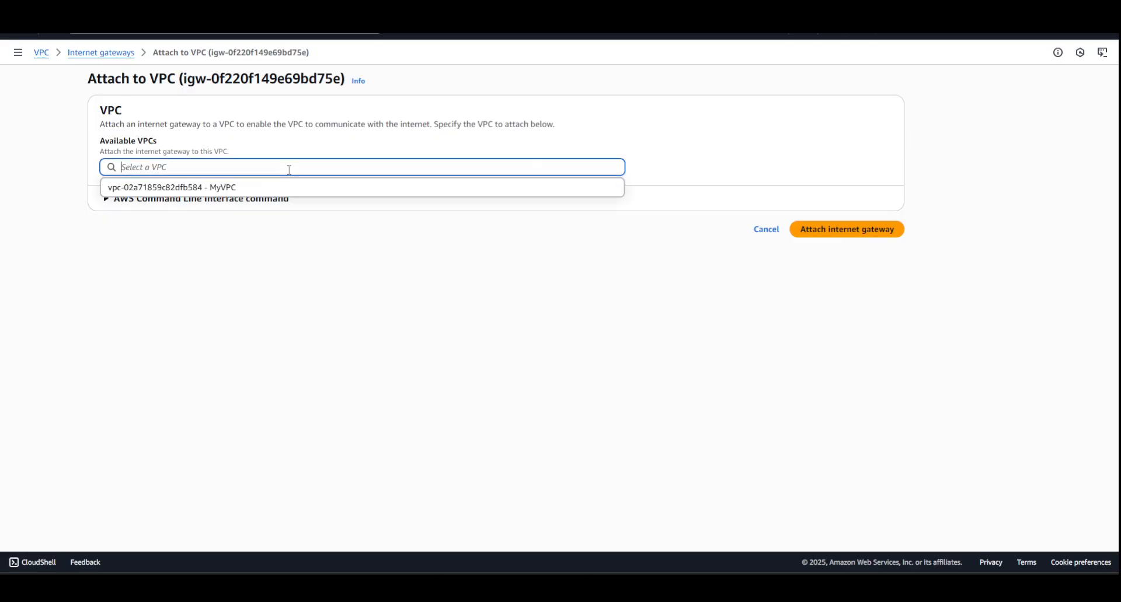
pyautogui.click(217, 190)
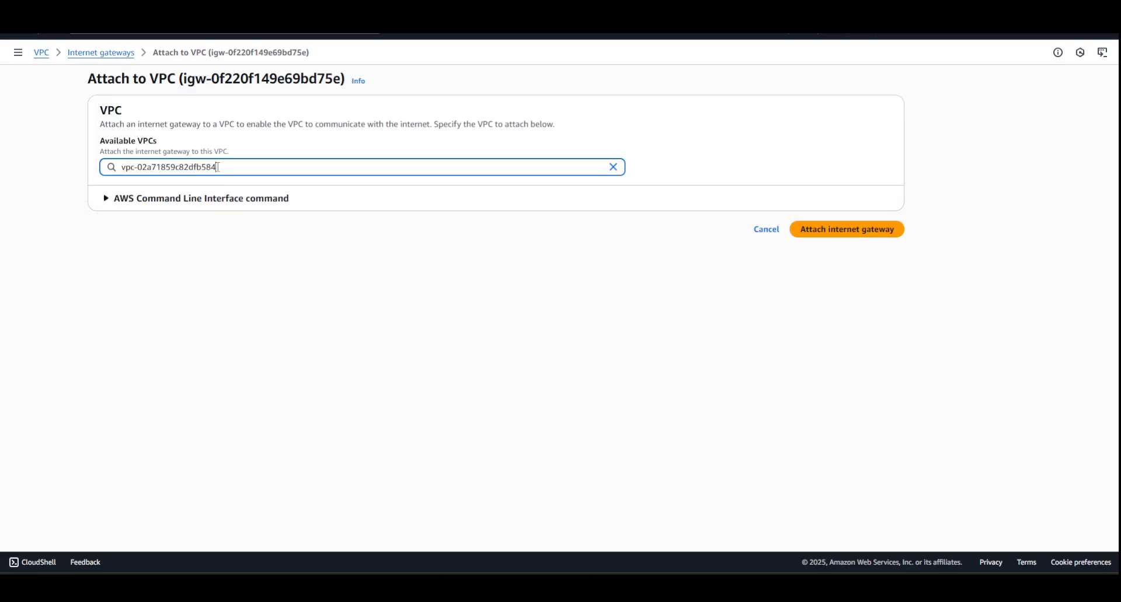
pyautogui.click(841, 230)
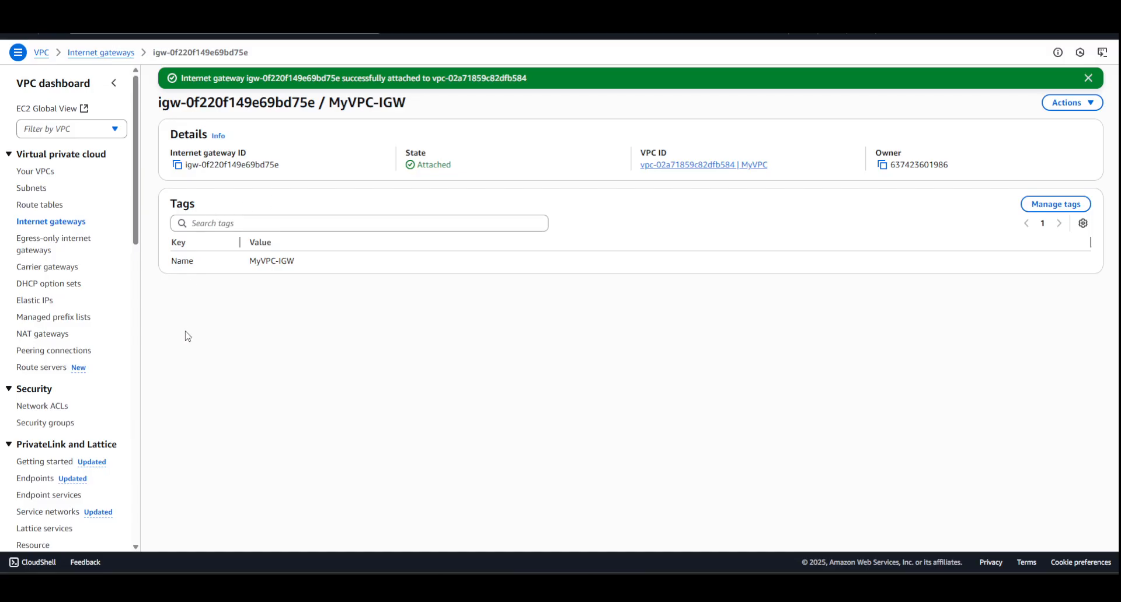
# Switch to the Word lab document, examine the Part 2 diagram and its public and private subnet requirements, and return to the AWS console.
pyautogui.moveTo(0, 34); pyautogui.dragTo(779, 68)
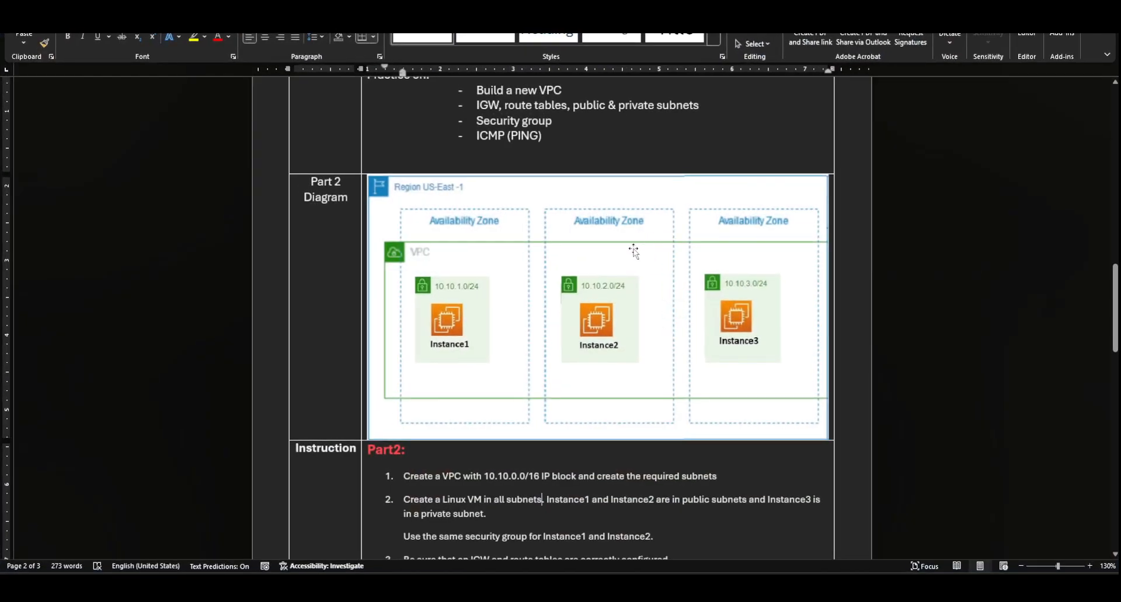
pyautogui.scroll(4, 429, 262)
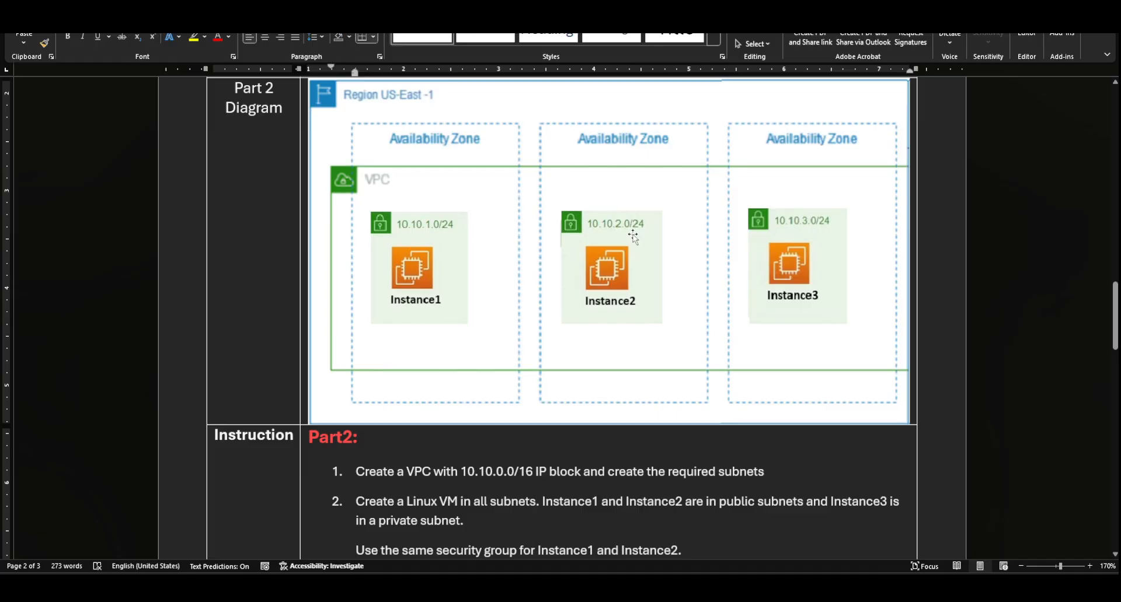
pyautogui.moveTo(811, 5); pyautogui.dragTo(0, 137)
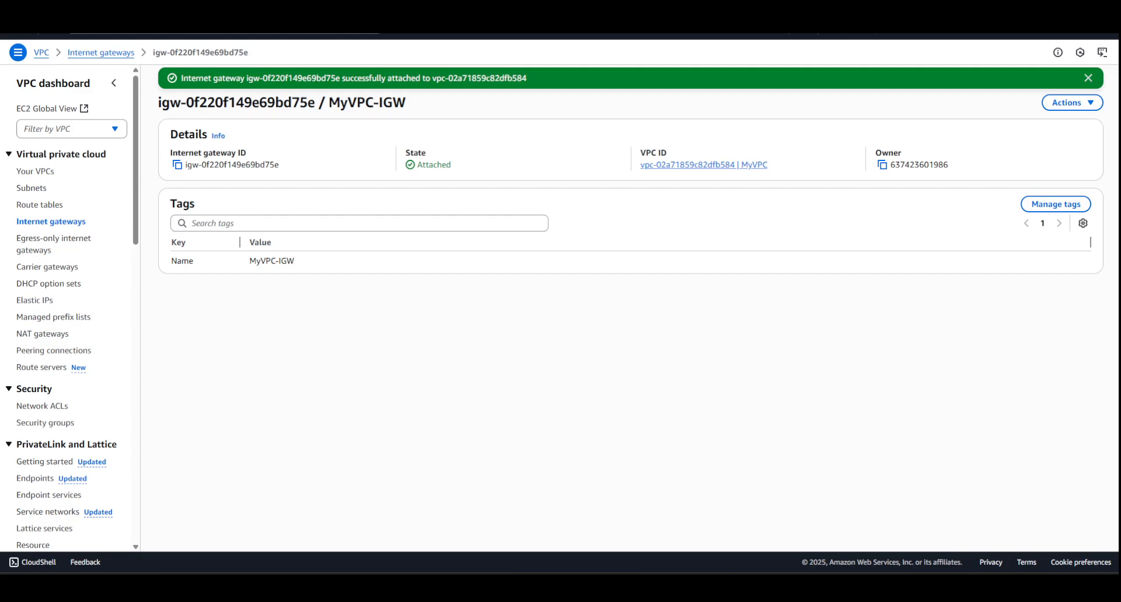
# Refresh the route table list and examine the routes of MyVPC's main route table.
pyautogui.click(40, 205)
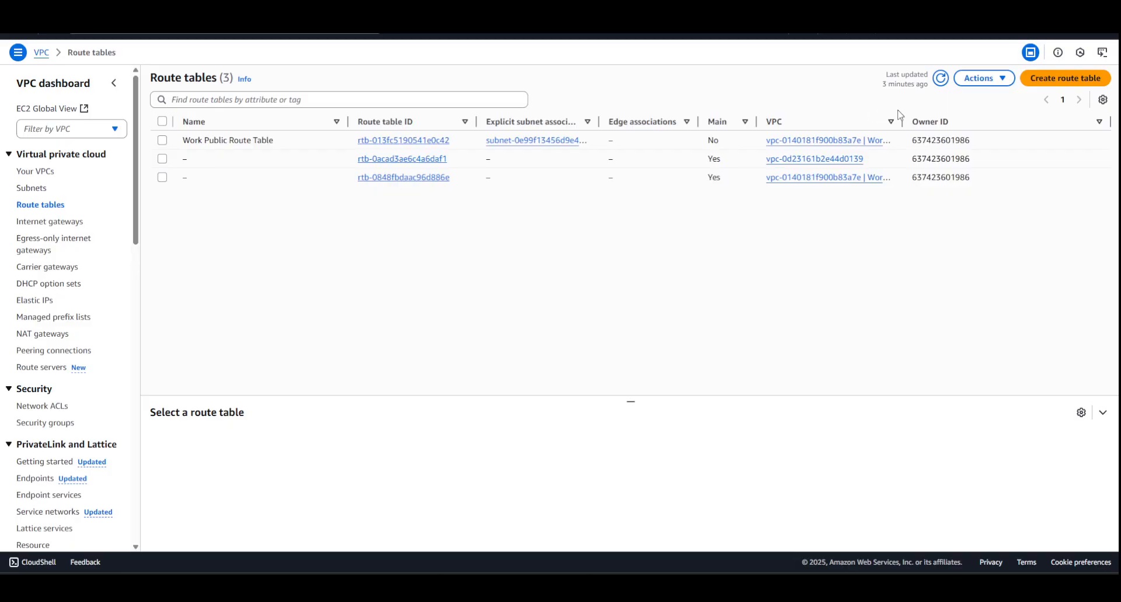
pyautogui.moveTo(903, 122); pyautogui.dragTo(930, 121)
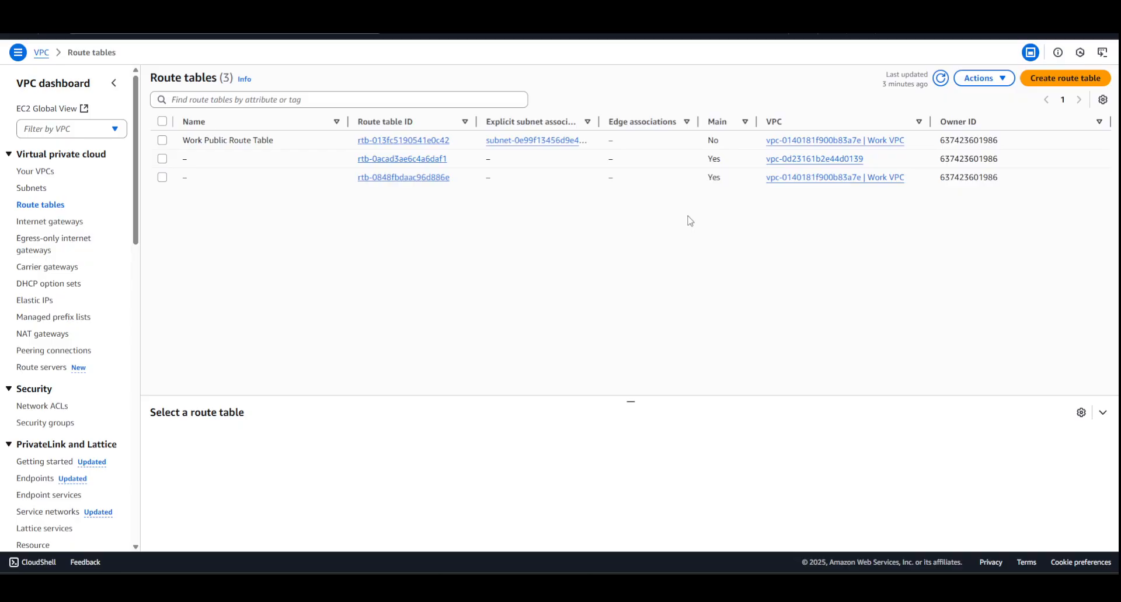
pyautogui.click(940, 78)
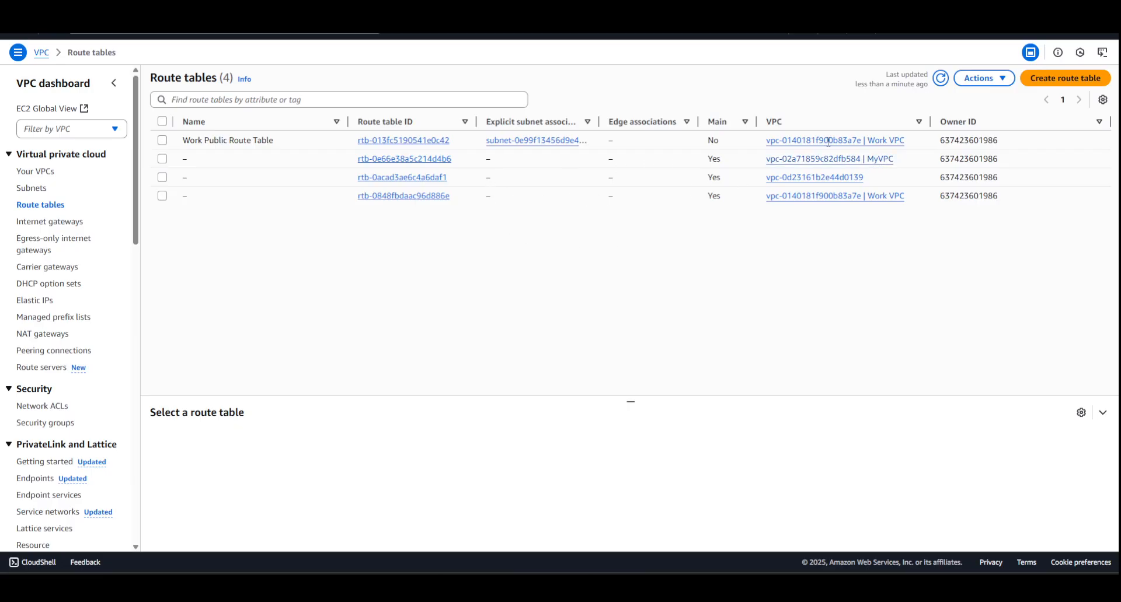
pyautogui.click(940, 78)
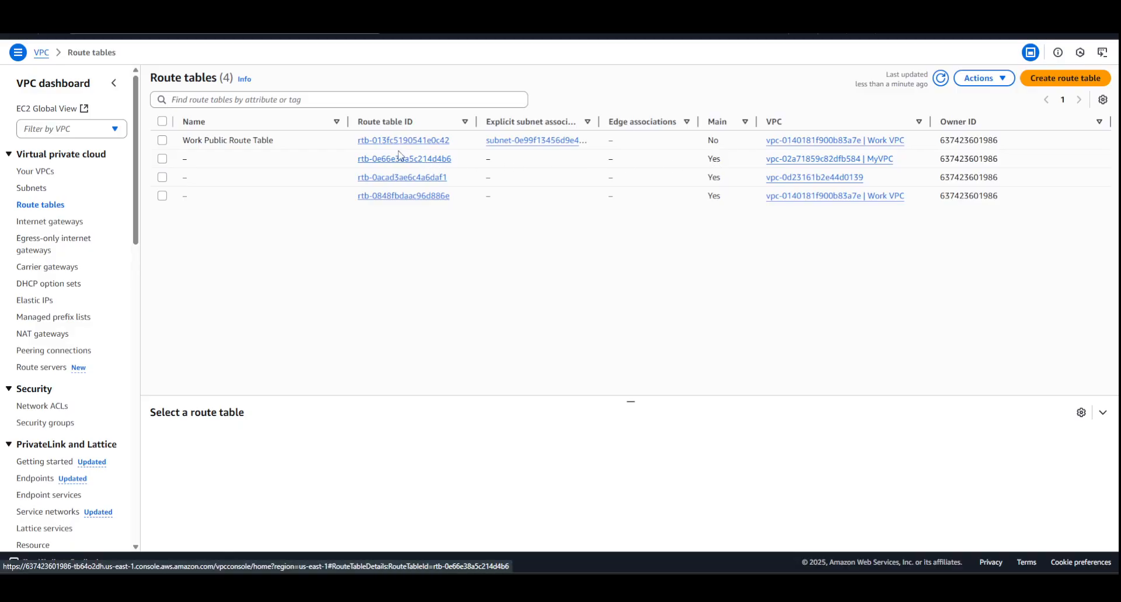
pyautogui.click(418, 161)
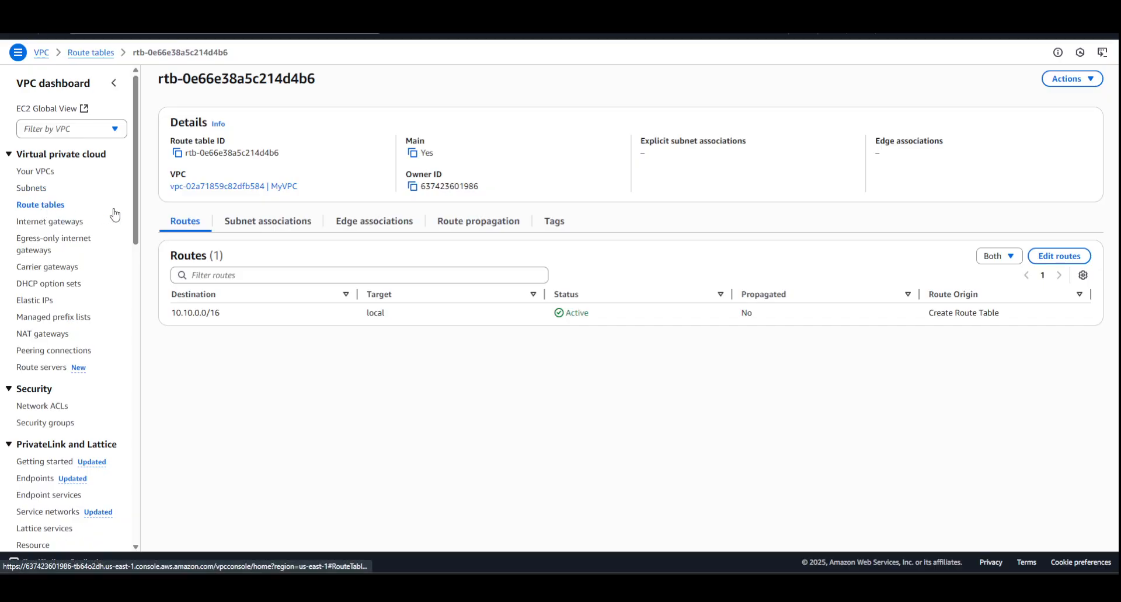
# Create a route table named MyVPC-non-main in MyVPC.
pyautogui.click(90, 210)
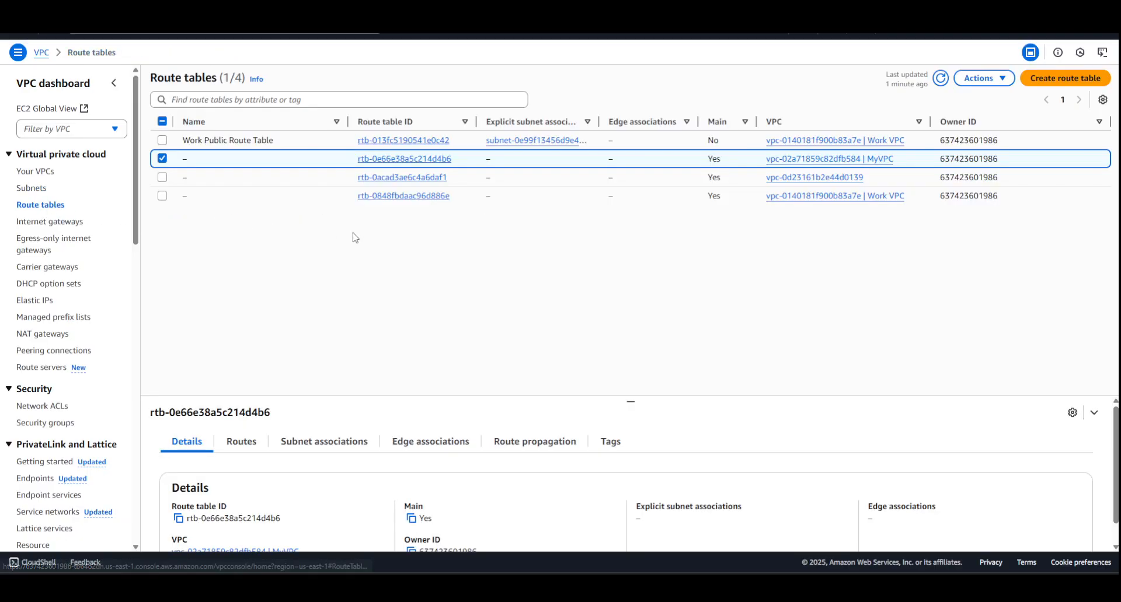
pyautogui.click(1051, 79)
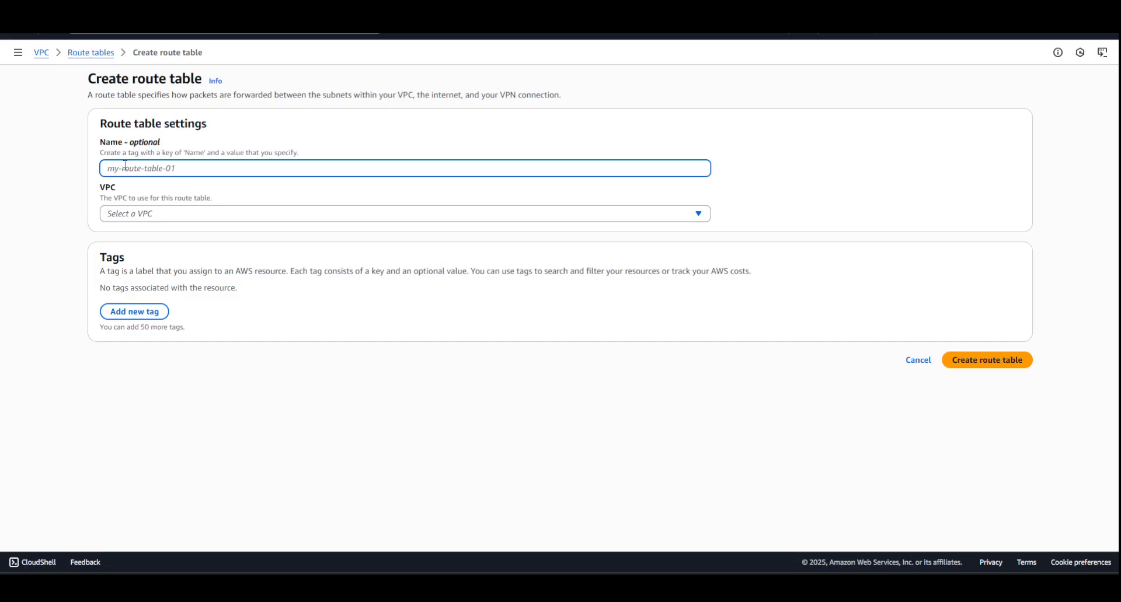
pyautogui.write('Myvpc')
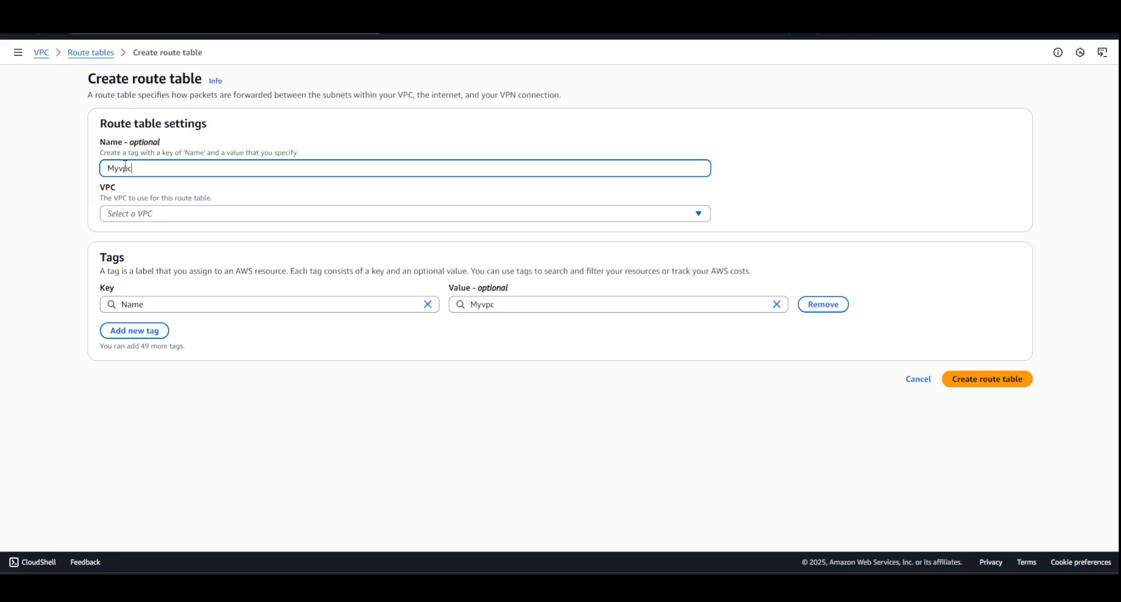
pyautogui.press('BackSpace')
pyautogui.press('BackSpace')
pyautogui.press('BackSpace')
pyautogui.write('VPC-non-main')
pyautogui.click(172, 215)
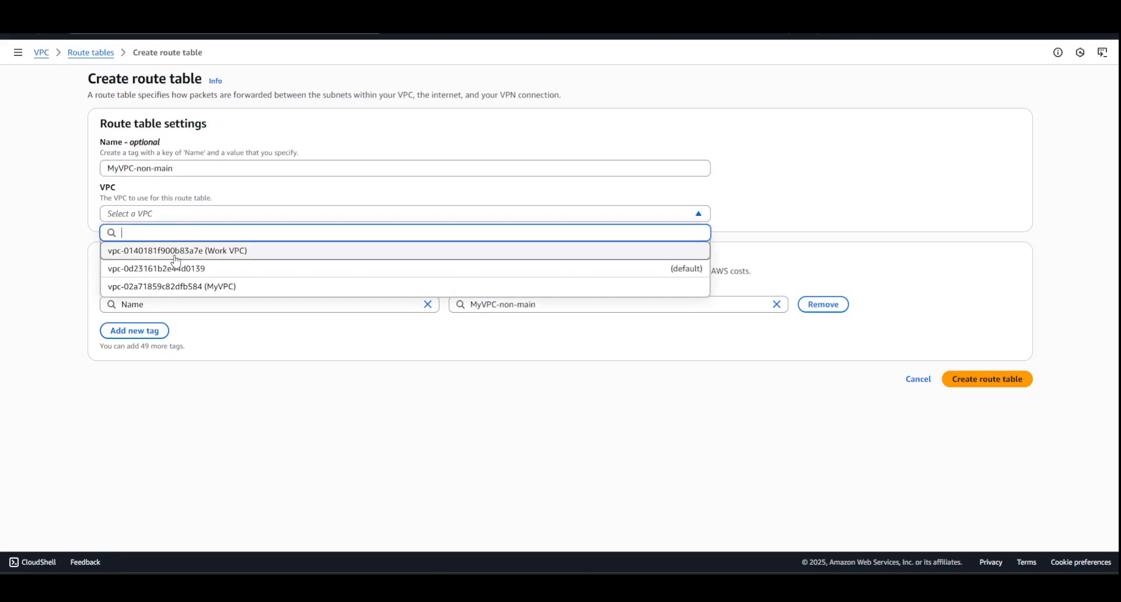
pyautogui.click(192, 289)
pyautogui.click(972, 379)
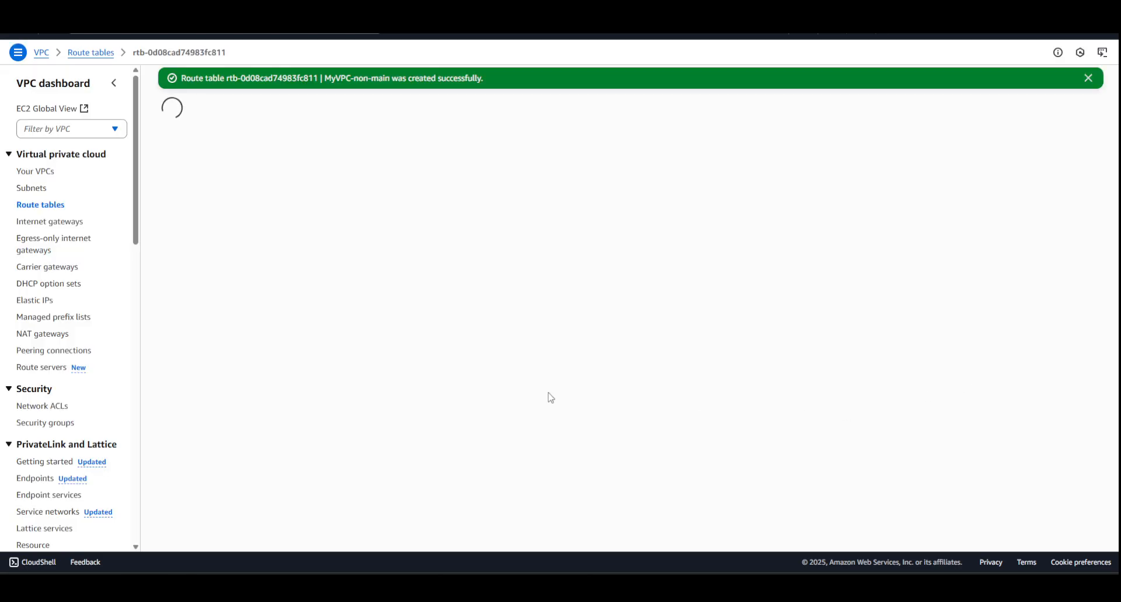
# Examine the routes and subnet associations of MyVPC's main route table.
pyautogui.click(41, 206)
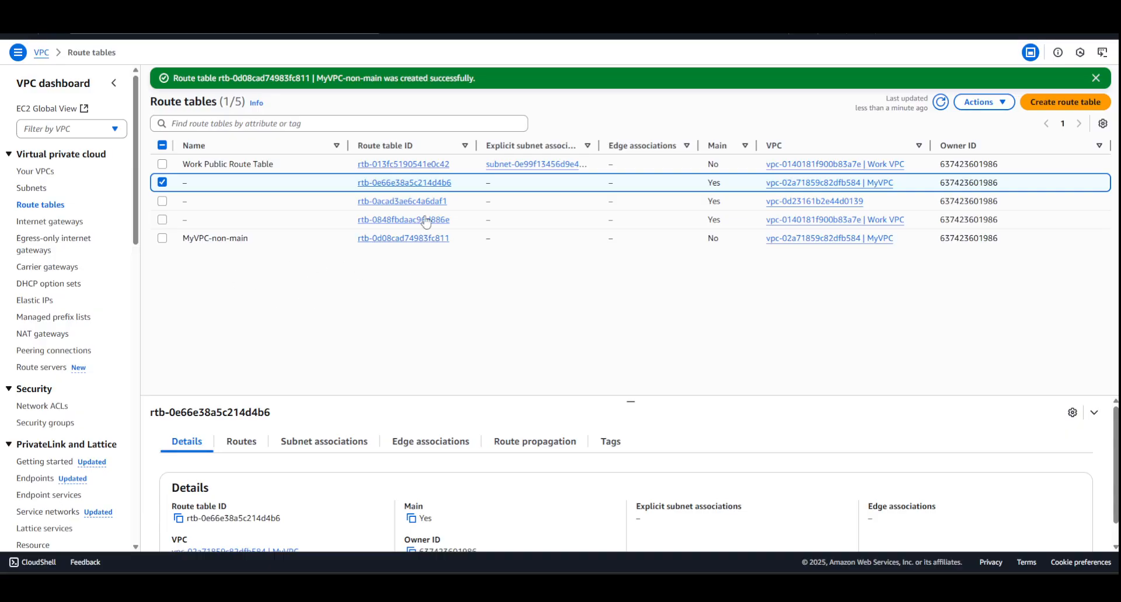
pyautogui.click(414, 184)
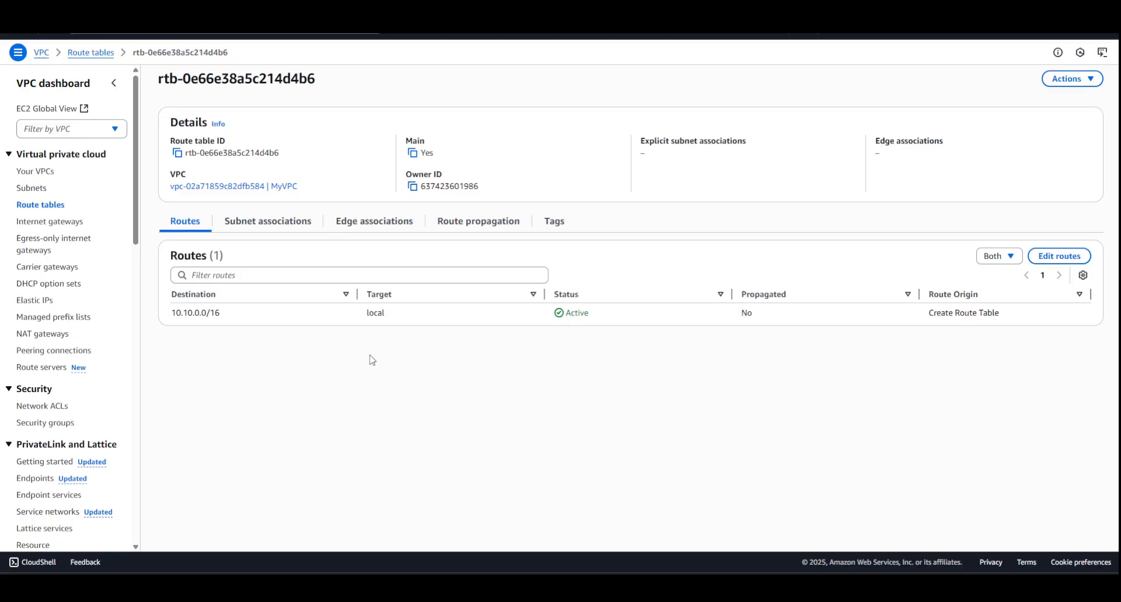
pyautogui.click(44, 205)
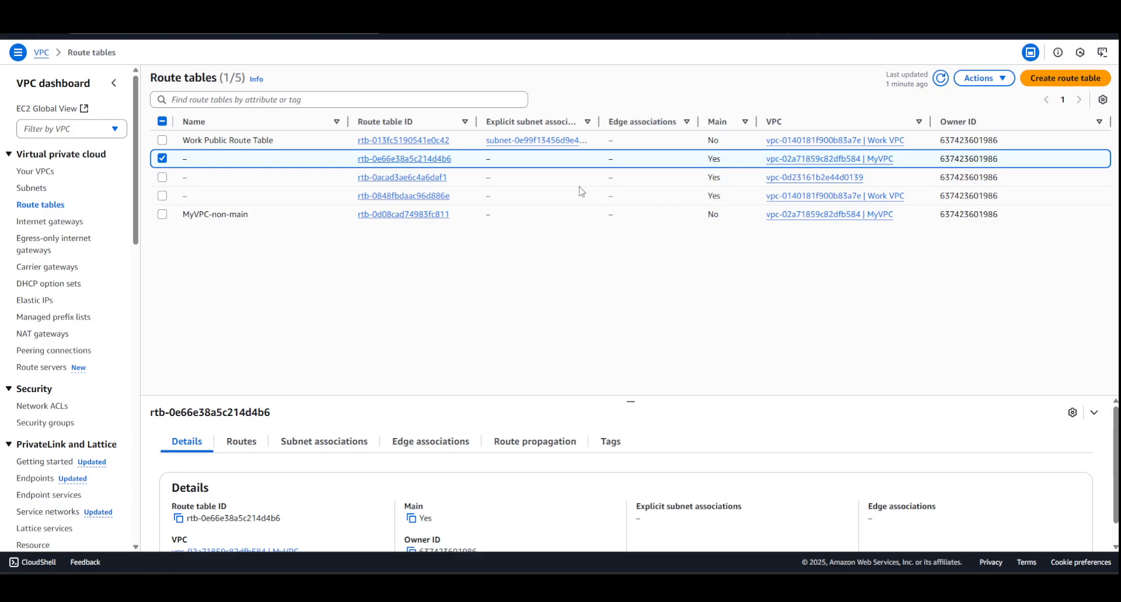
pyautogui.click(418, 163)
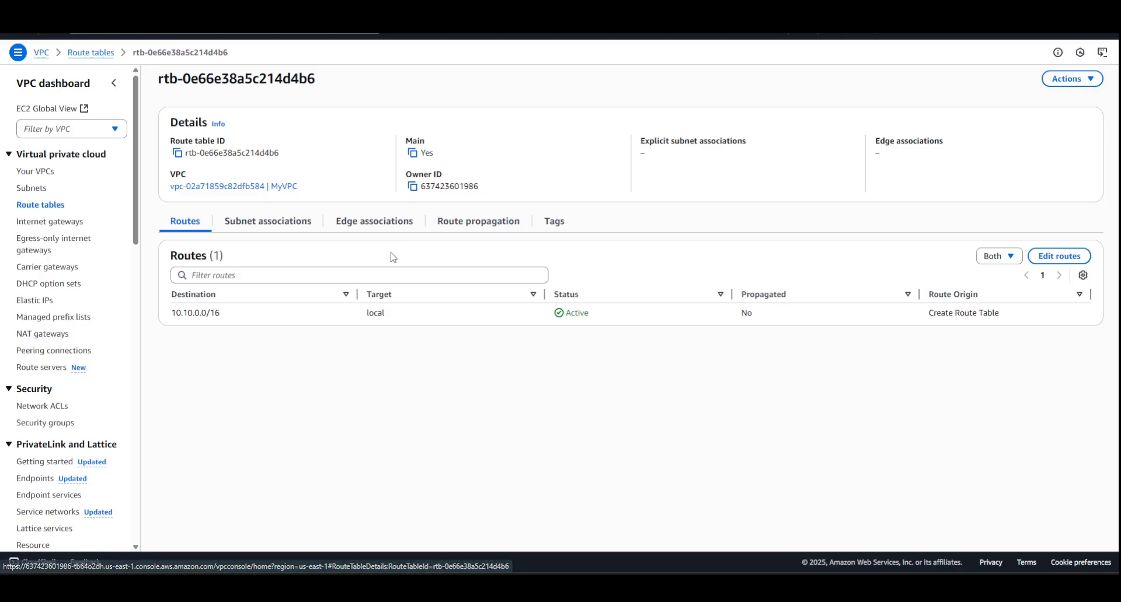
pyautogui.click(260, 229)
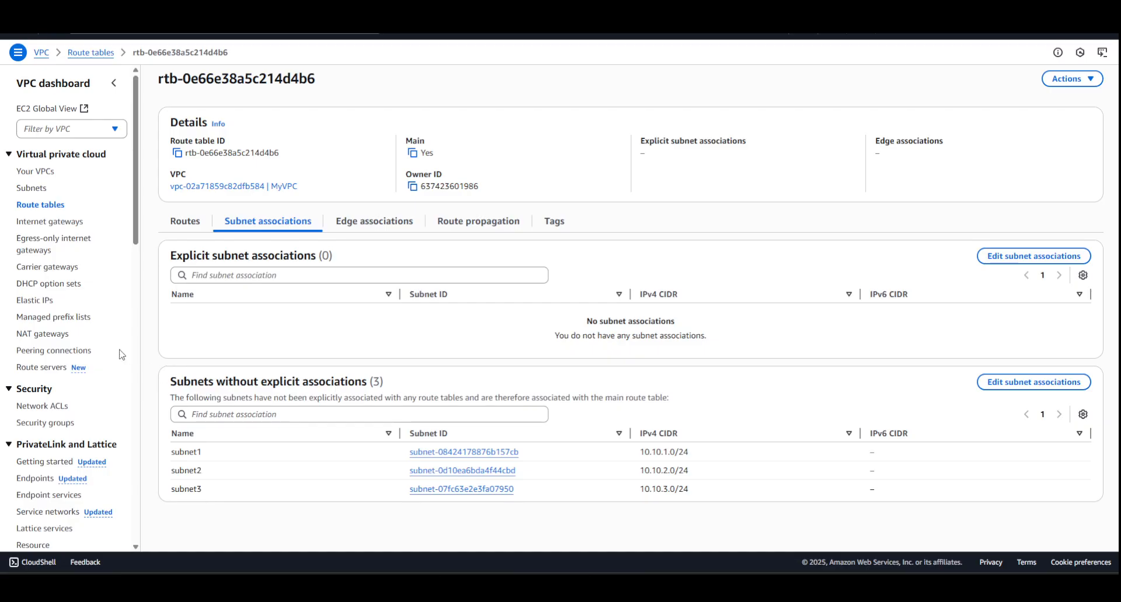
# Add a route to the MyVPC-non-main route table with destination 0.0.0.0/0 and the MyVPC-IGW internet gateway as target, and save it.
pyautogui.click(43, 206)
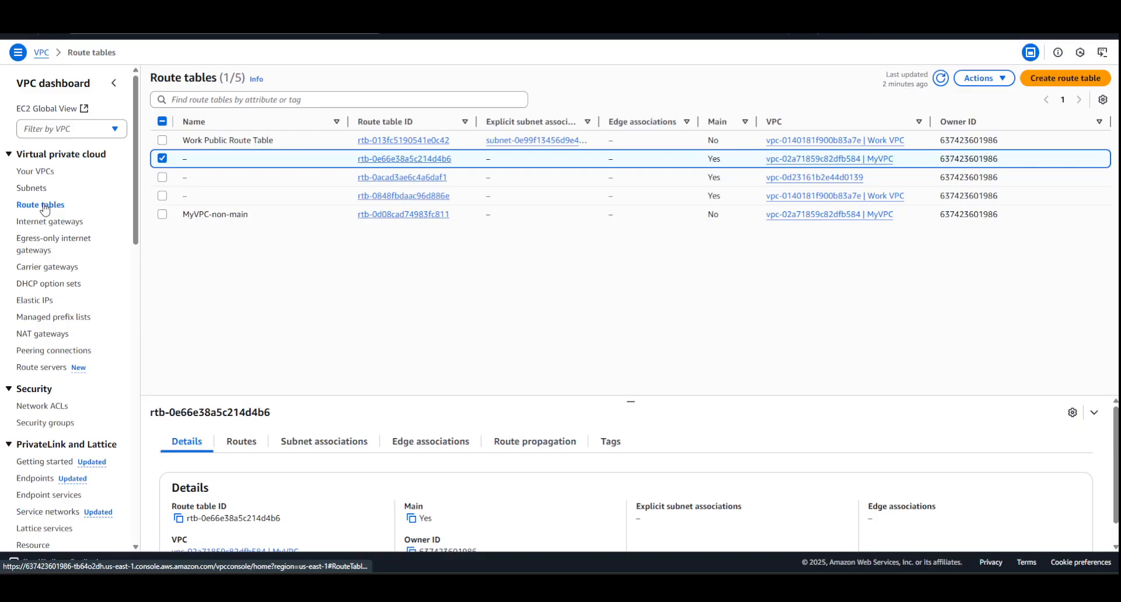
pyautogui.click(164, 158)
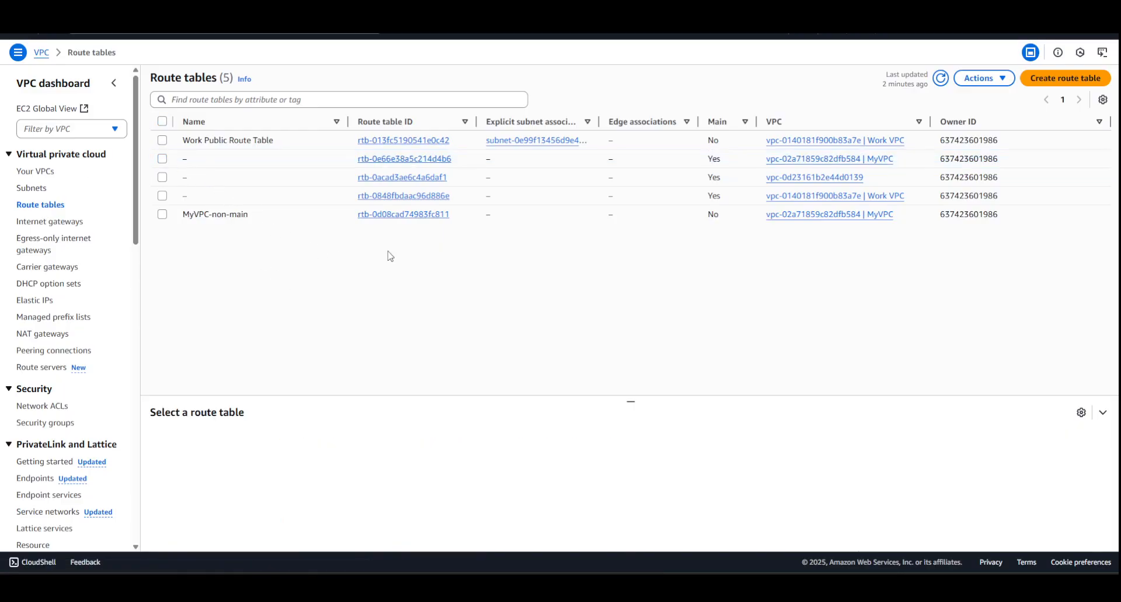
pyautogui.click(424, 220)
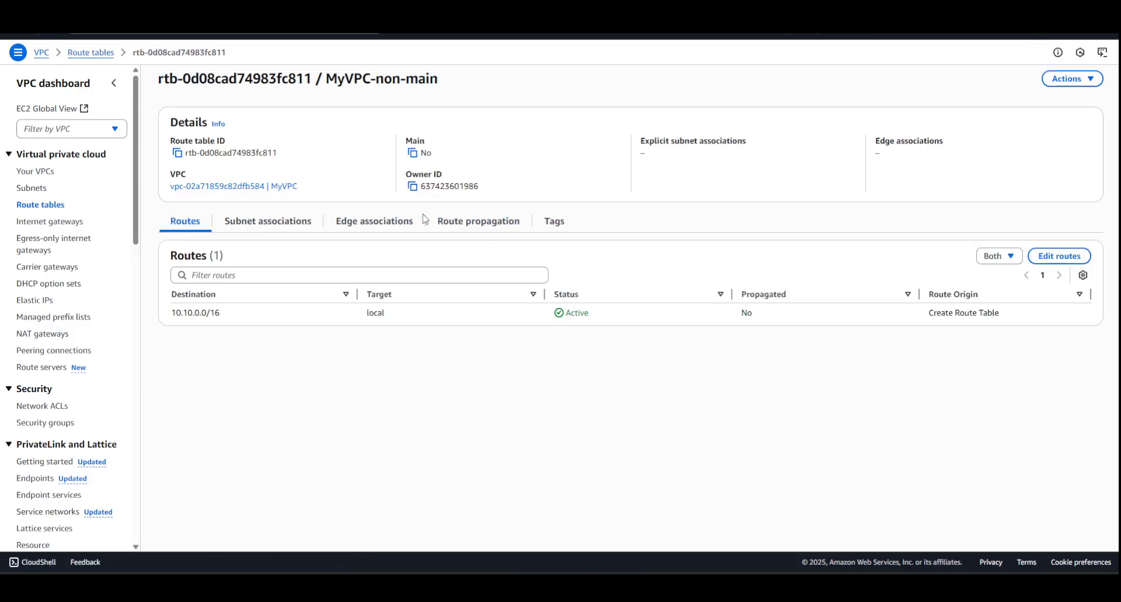
pyautogui.click(1058, 255)
pyautogui.click(133, 185)
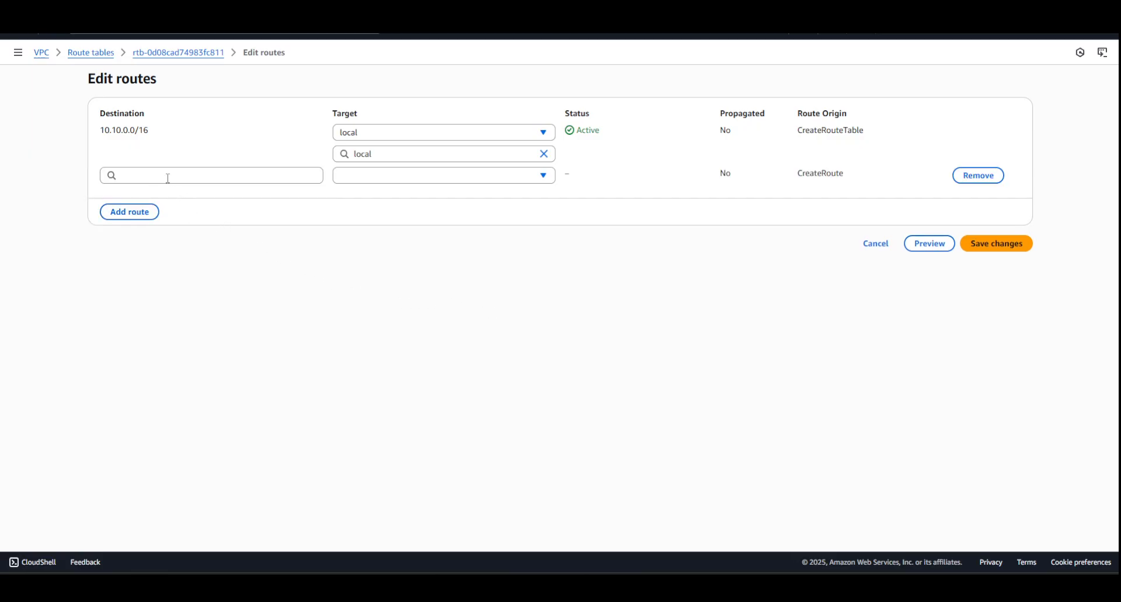
pyautogui.click(167, 176)
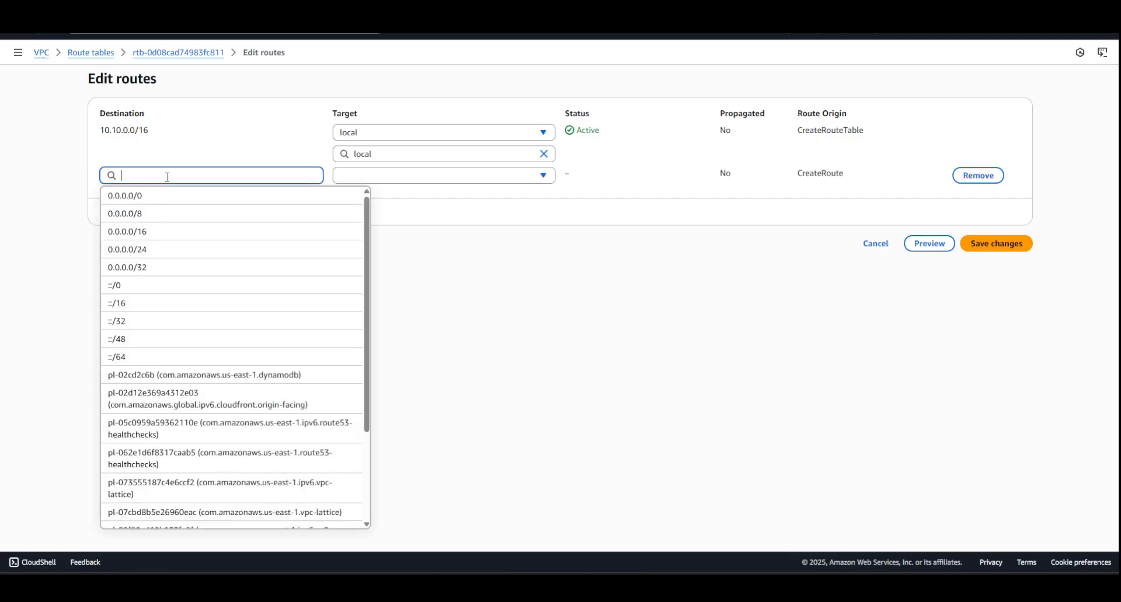
pyautogui.click(142, 198)
pyautogui.click(382, 180)
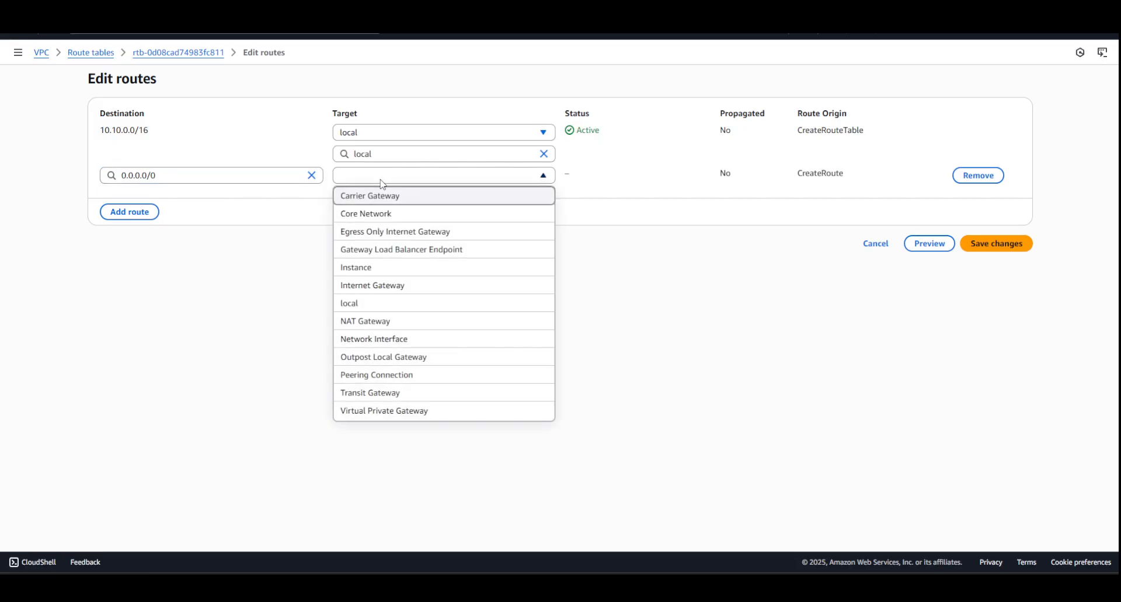
pyautogui.click(383, 286)
pyautogui.click(417, 197)
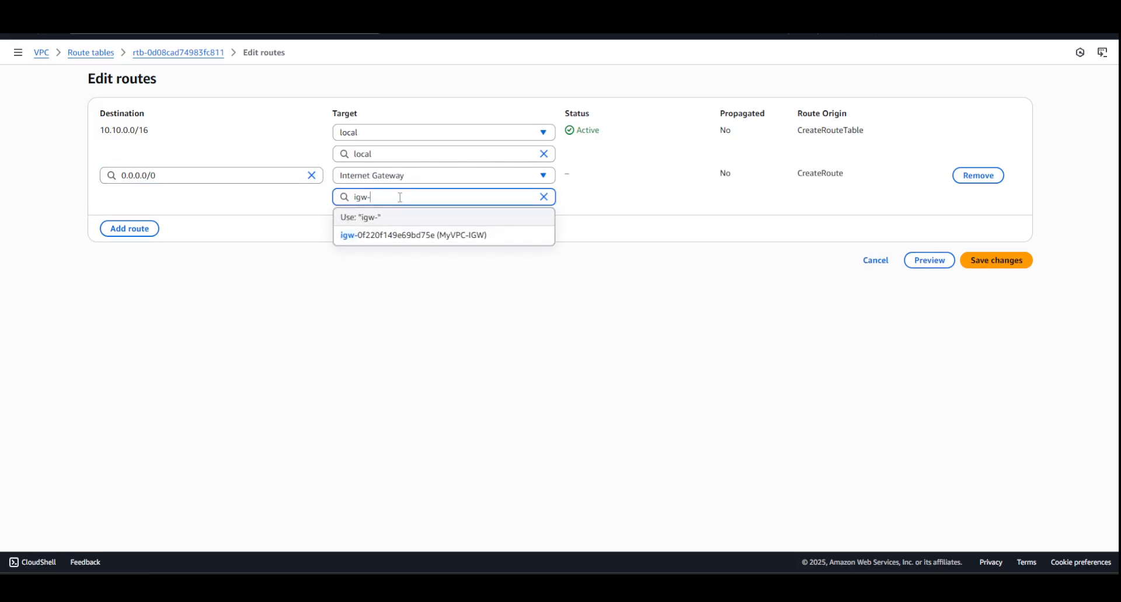
pyautogui.click(444, 240)
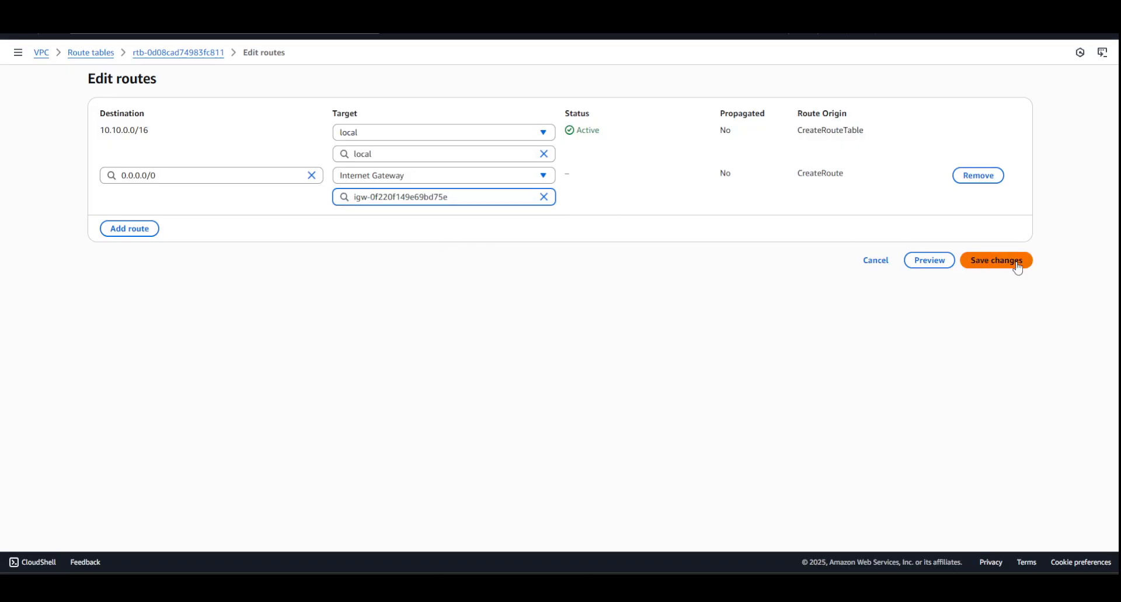
pyautogui.click(992, 268)
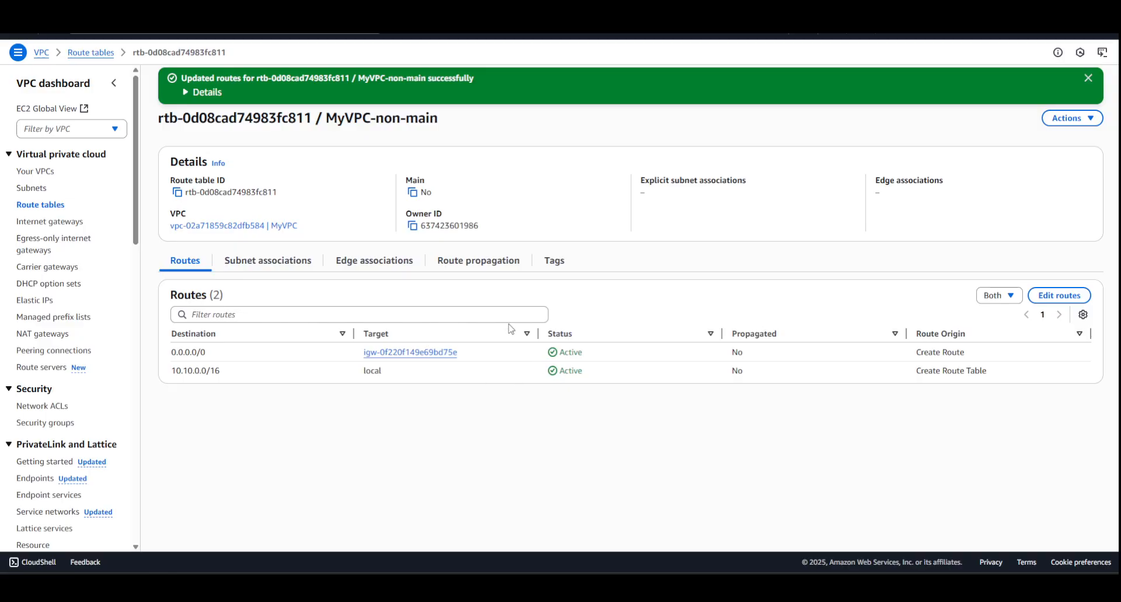
# Associate subnet1 and subnet2 with the MyVPC-non-main route table, save, and check its subnet associations.
pyautogui.click(279, 267)
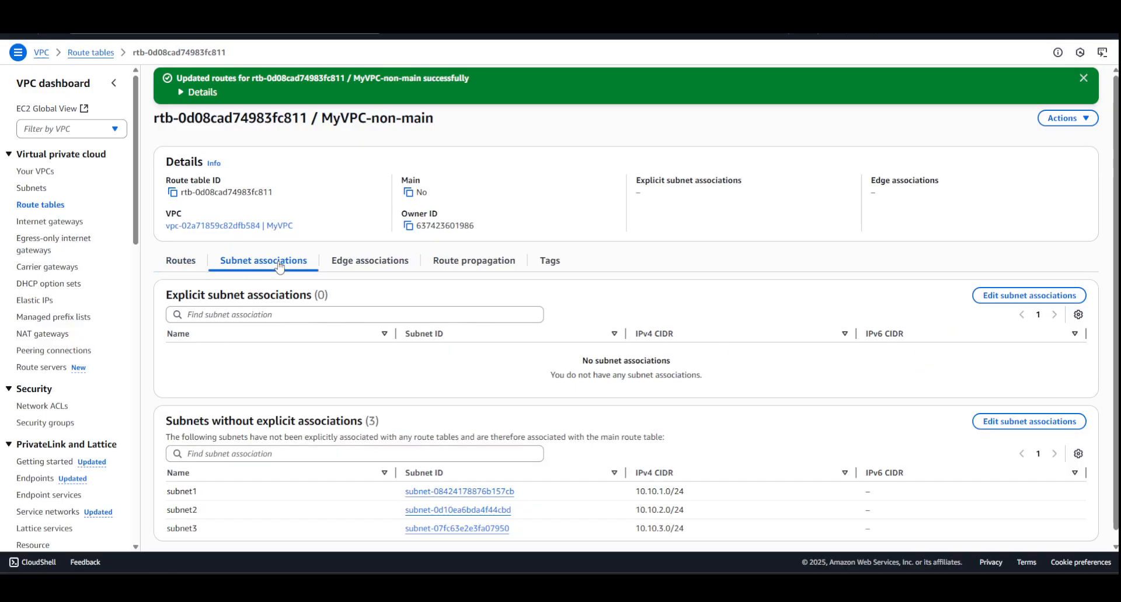
pyautogui.click(1011, 299)
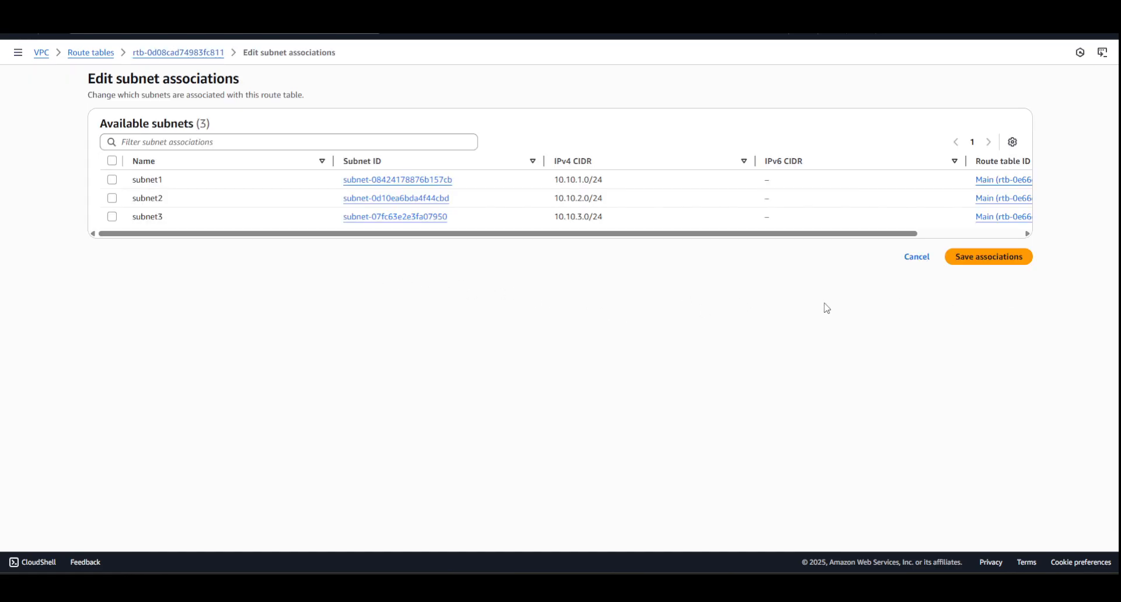
pyautogui.click(111, 180)
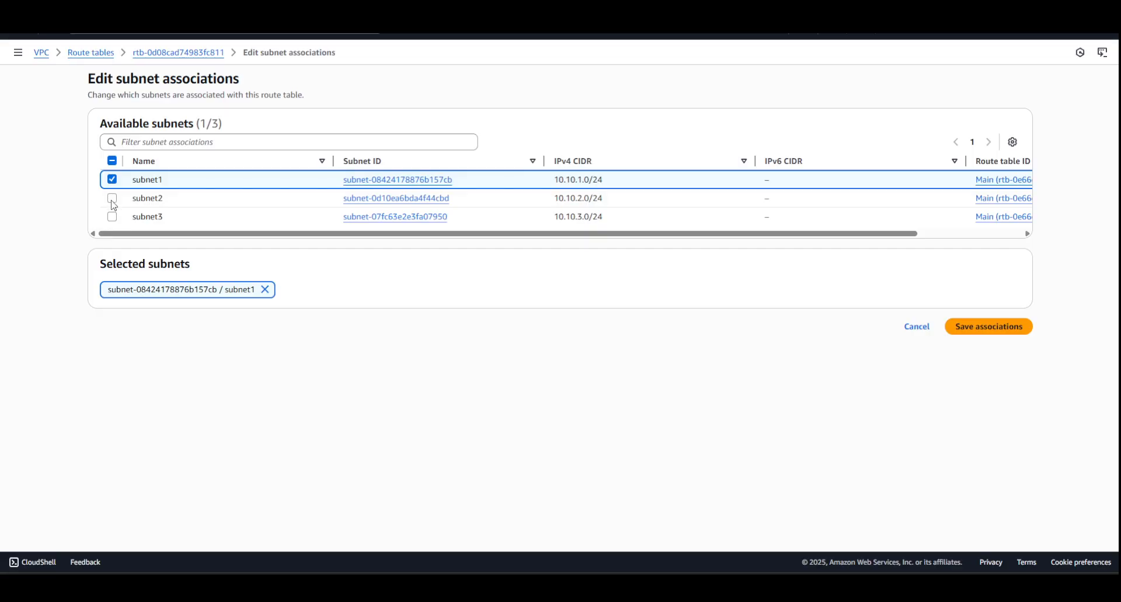
pyautogui.click(111, 198)
pyautogui.click(979, 330)
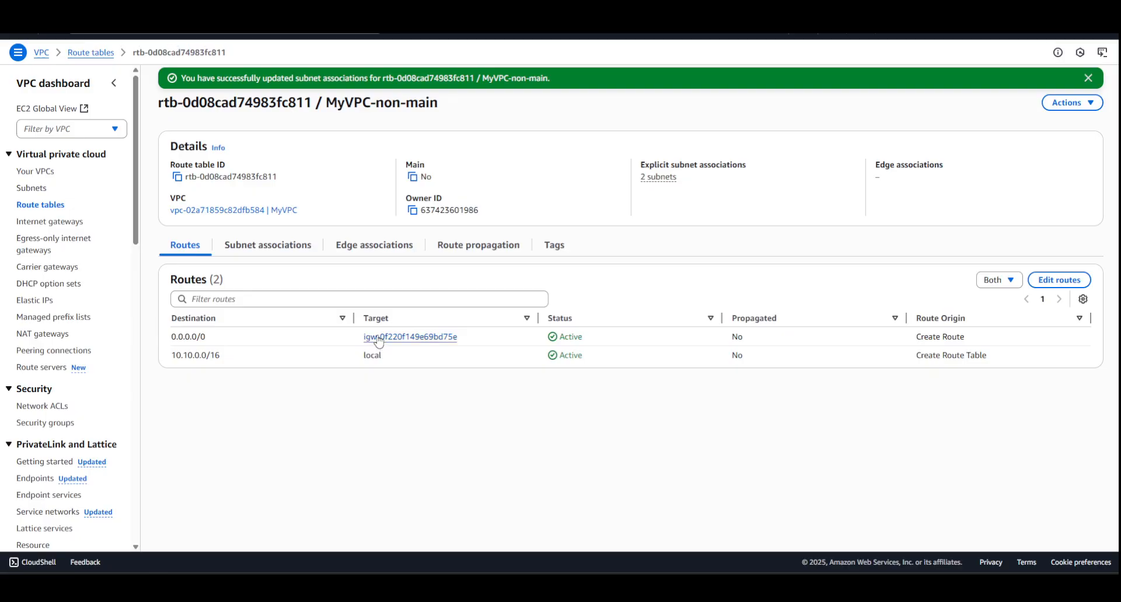
pyautogui.click(279, 246)
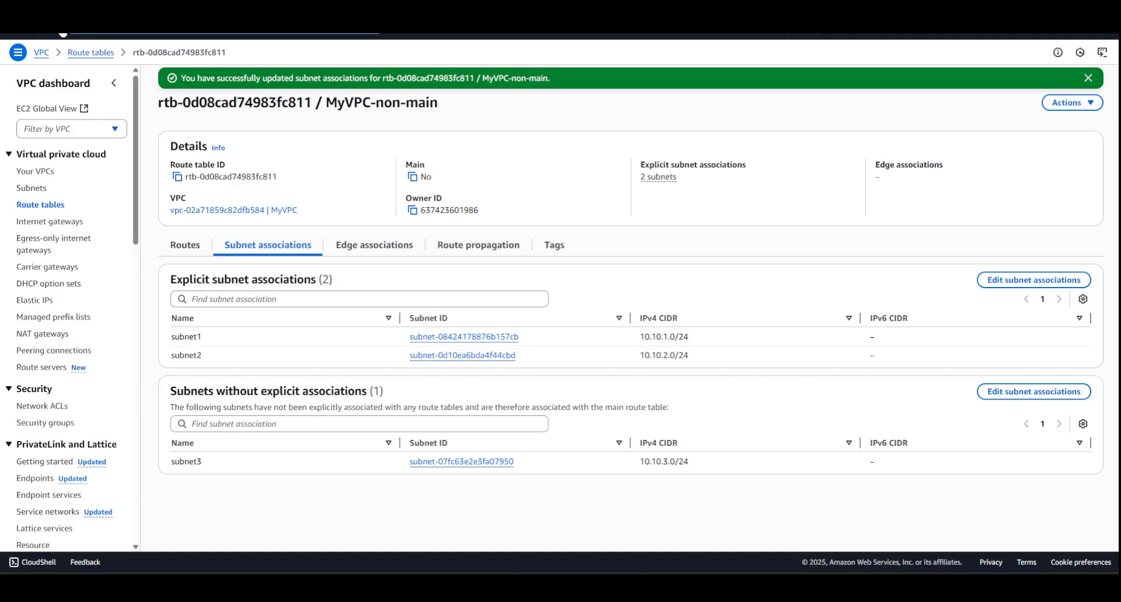
# Open the EC2 console in a new browser tab and switch to it.
pyautogui.click(63, 31)
pyautogui.rightClick(172, 252)
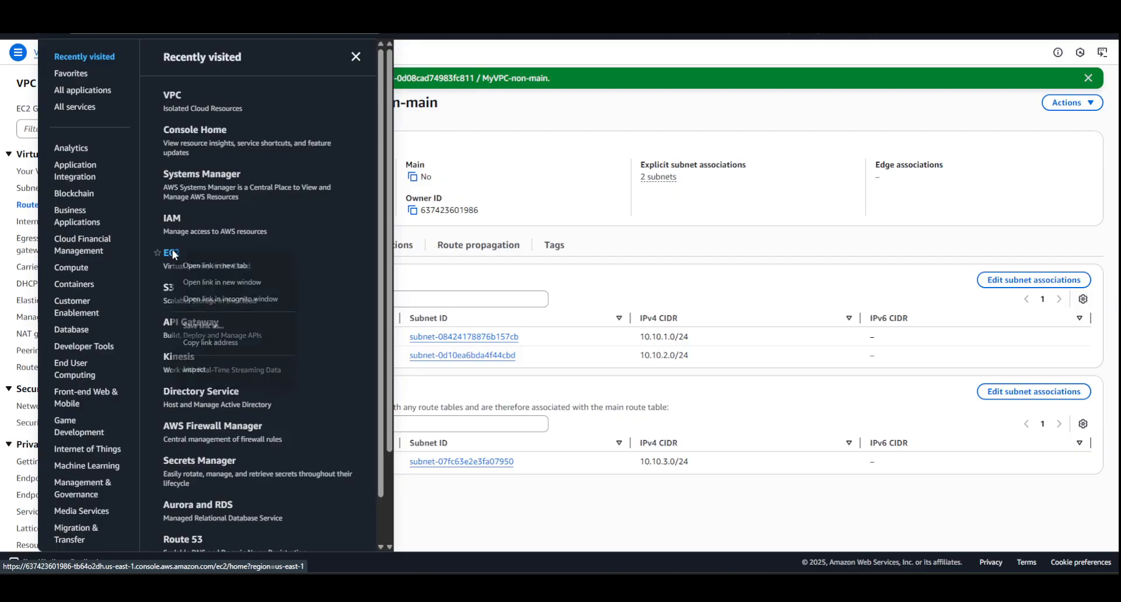
pyautogui.click(195, 267)
pyautogui.click(613, 12)
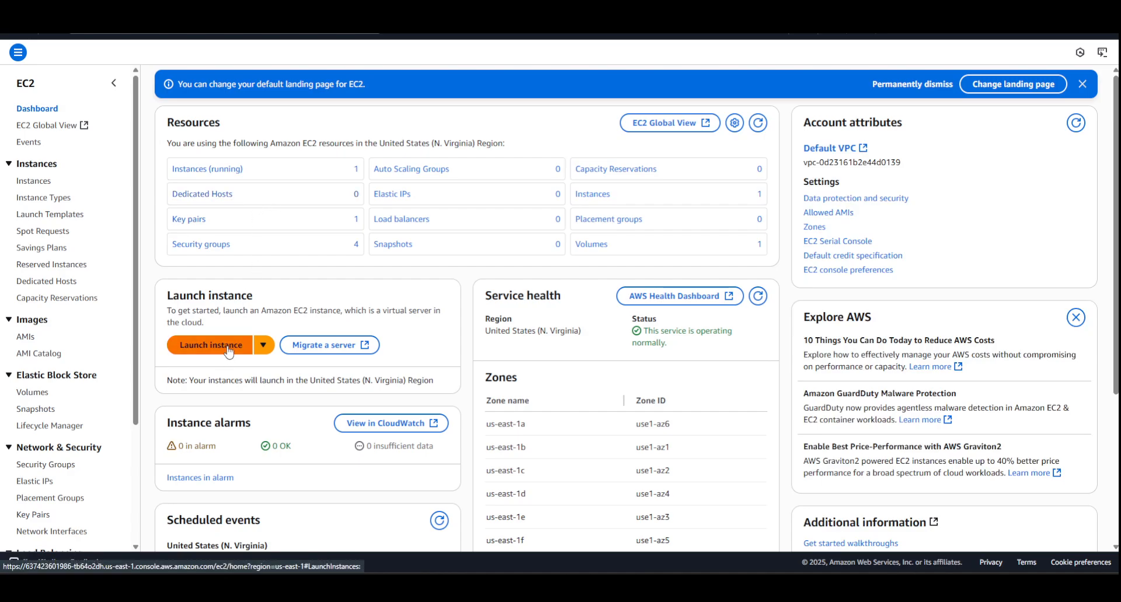
# Switch to Lab3.docx in Word, review the Part 2 diagram and instance instructions, and return to the EC2 dashboard.
pyautogui.moveTo(0, 73); pyautogui.dragTo(726, 53)
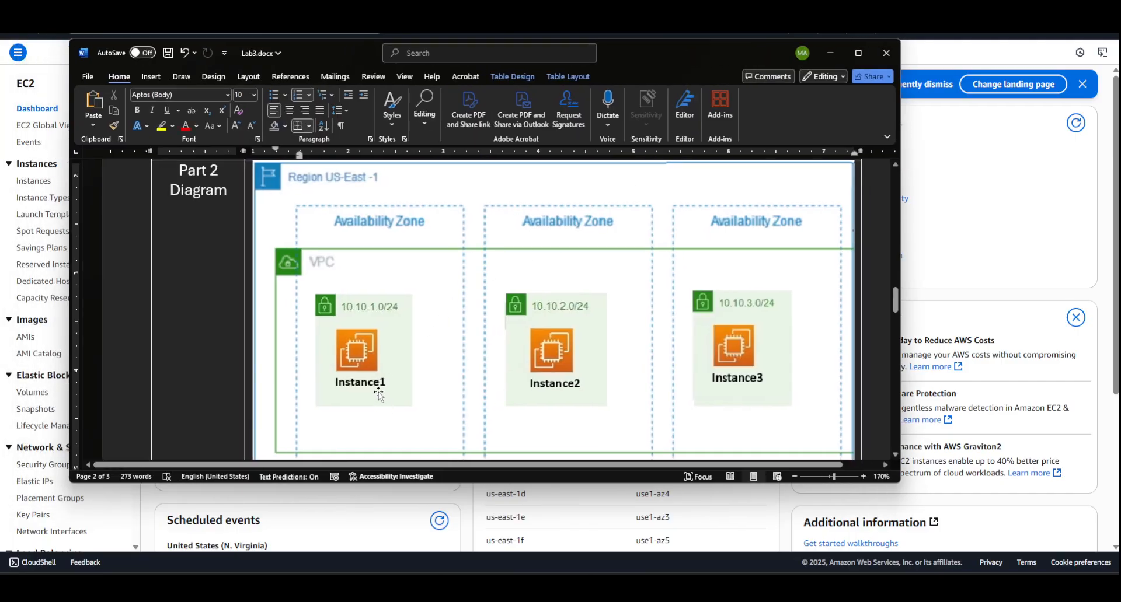
pyautogui.scroll(-5, 570, 385)
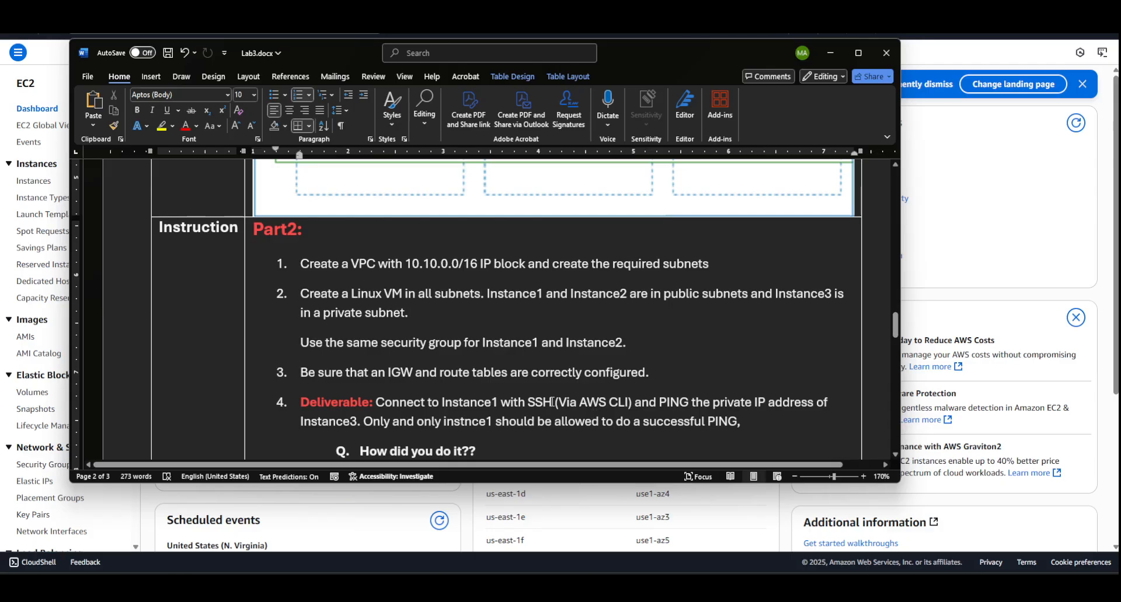
pyautogui.scroll(5, 563, 404)
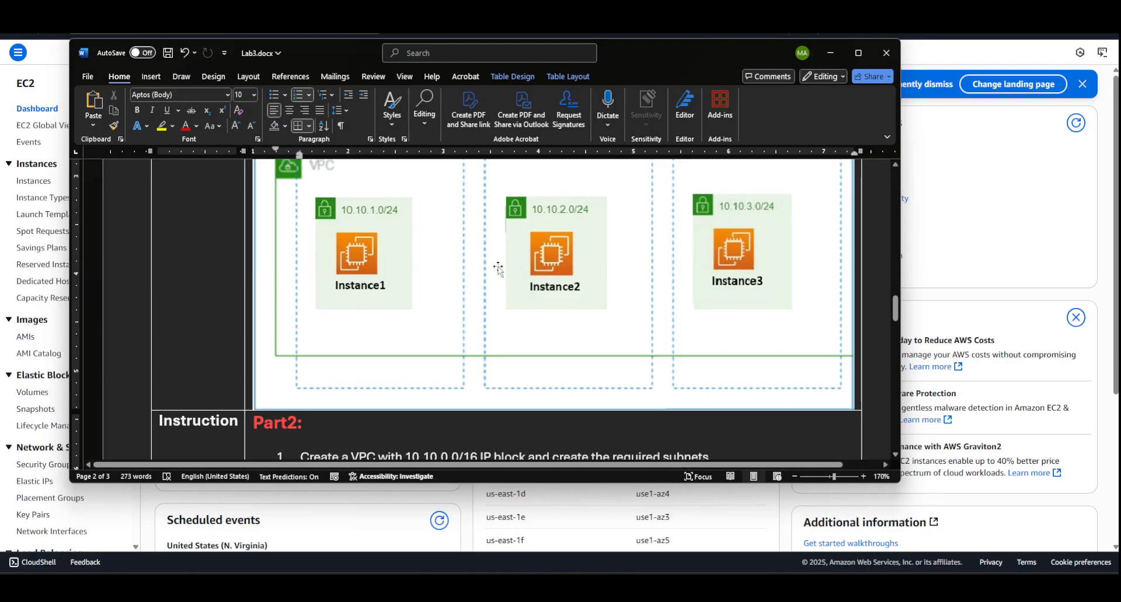
pyautogui.click(681, 34)
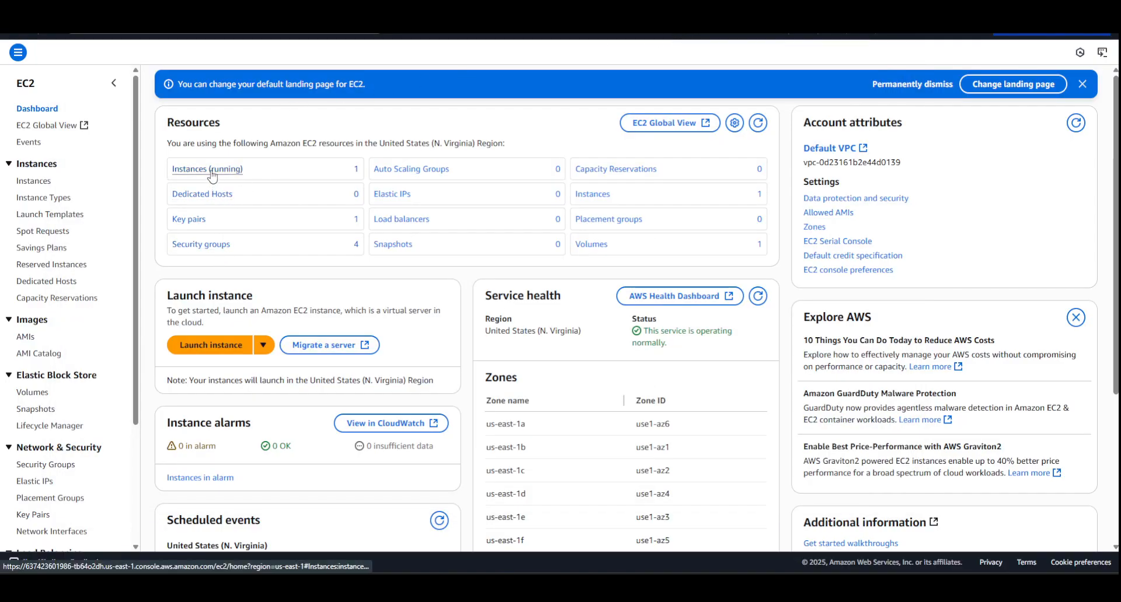
# Start launching a new EC2 instance and name it instance1.
pyautogui.click(212, 349)
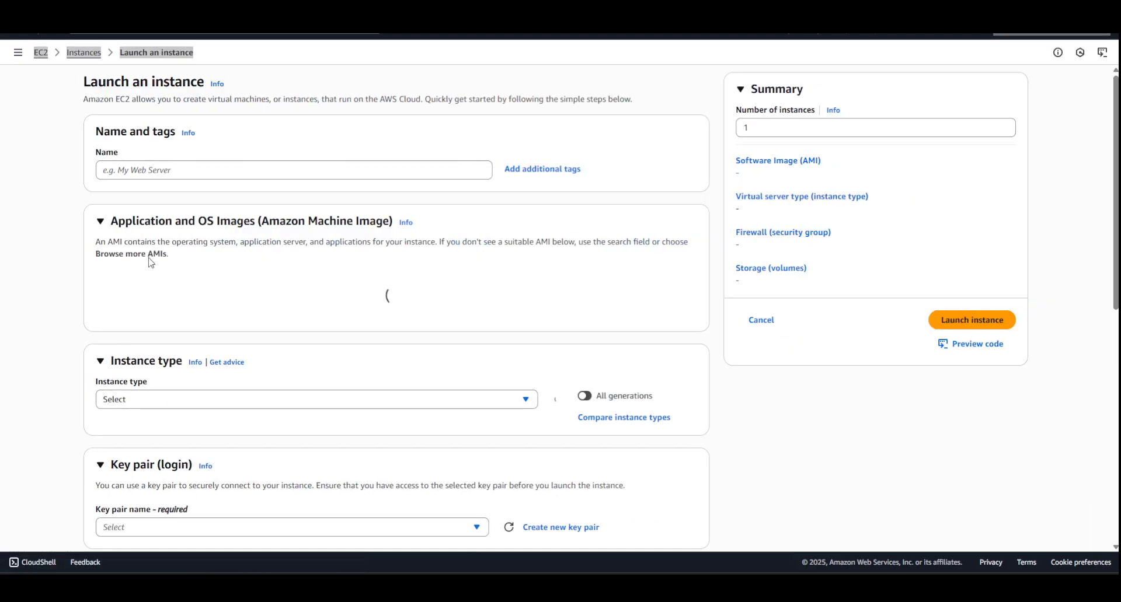
pyautogui.click(151, 168)
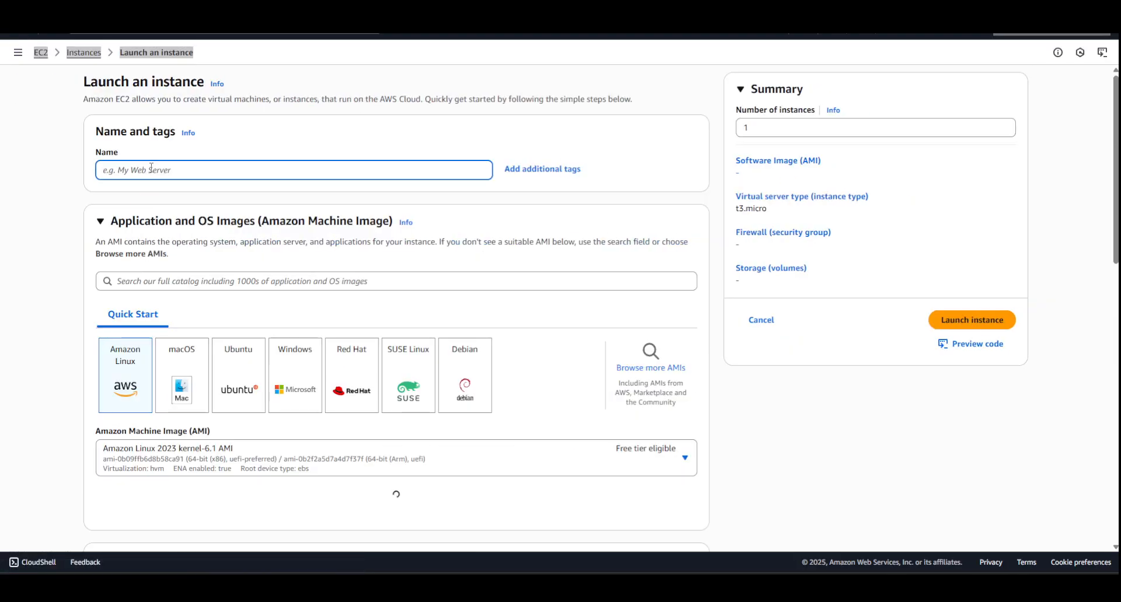
pyautogui.write('instance1')
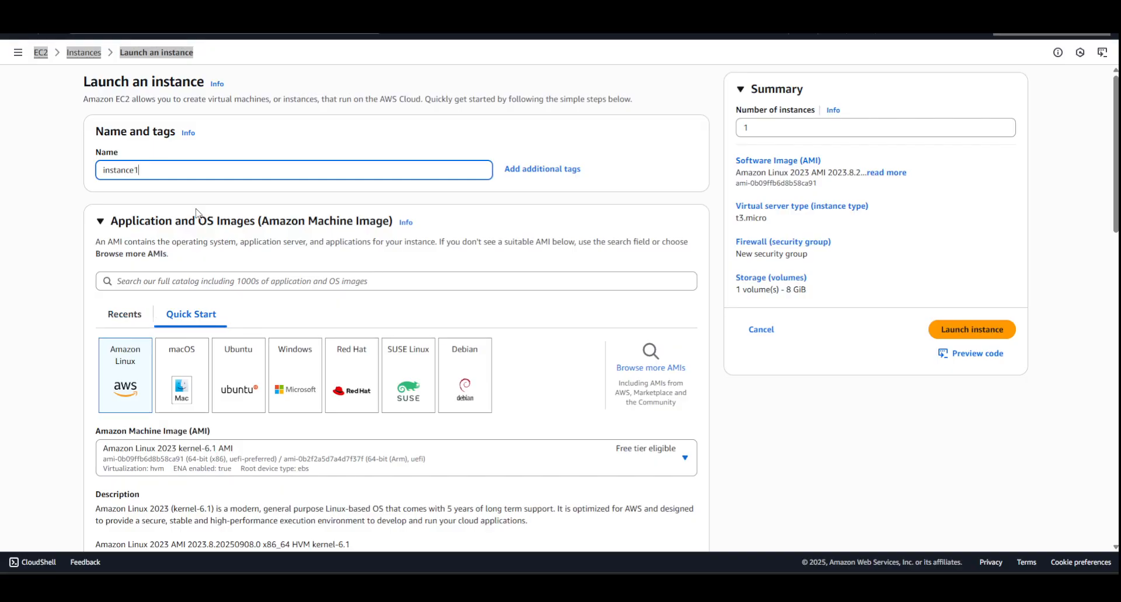
# Review the default Amazon Linux image and instance type for instance1, and select vockey as its key pair.
pyautogui.scroll(-2, 196, 213)
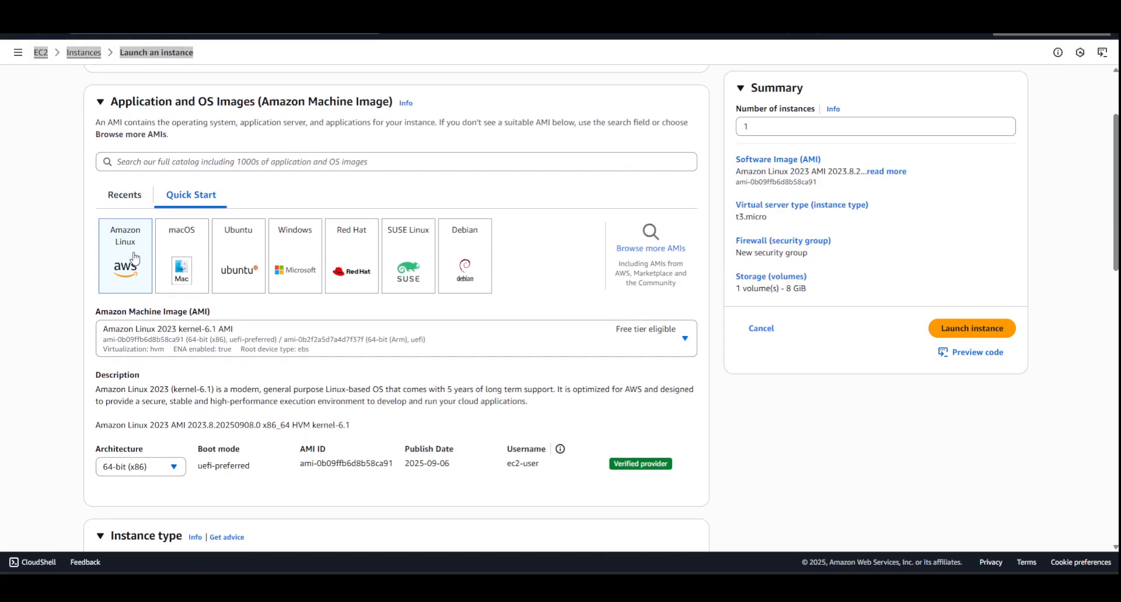
pyautogui.scroll(-2, 133, 257)
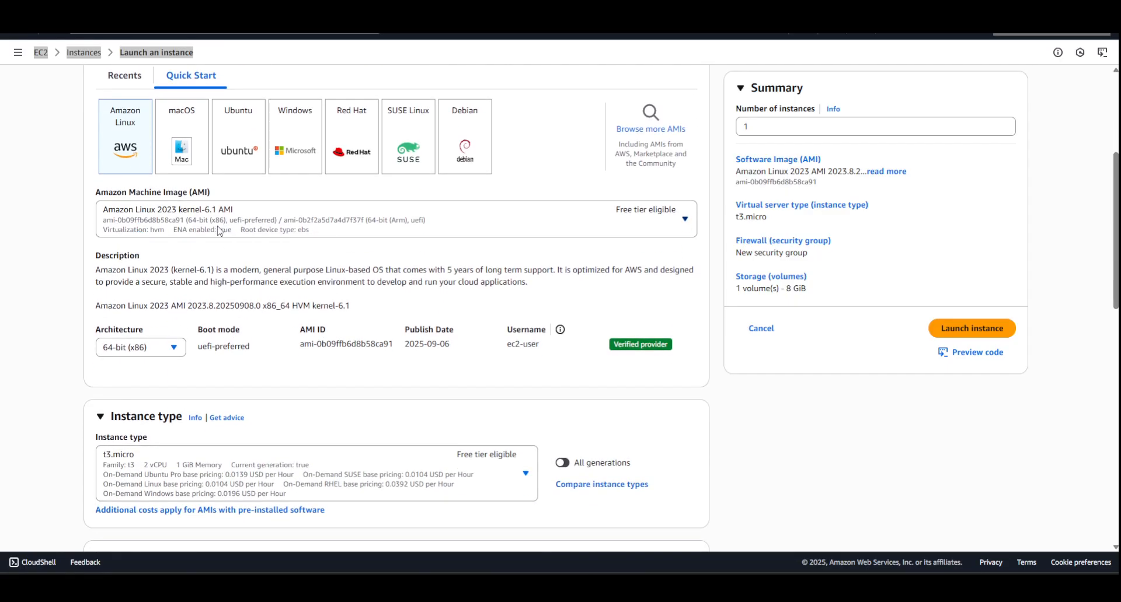
pyautogui.scroll(-2, 176, 228)
pyautogui.scroll(-2, 192, 248)
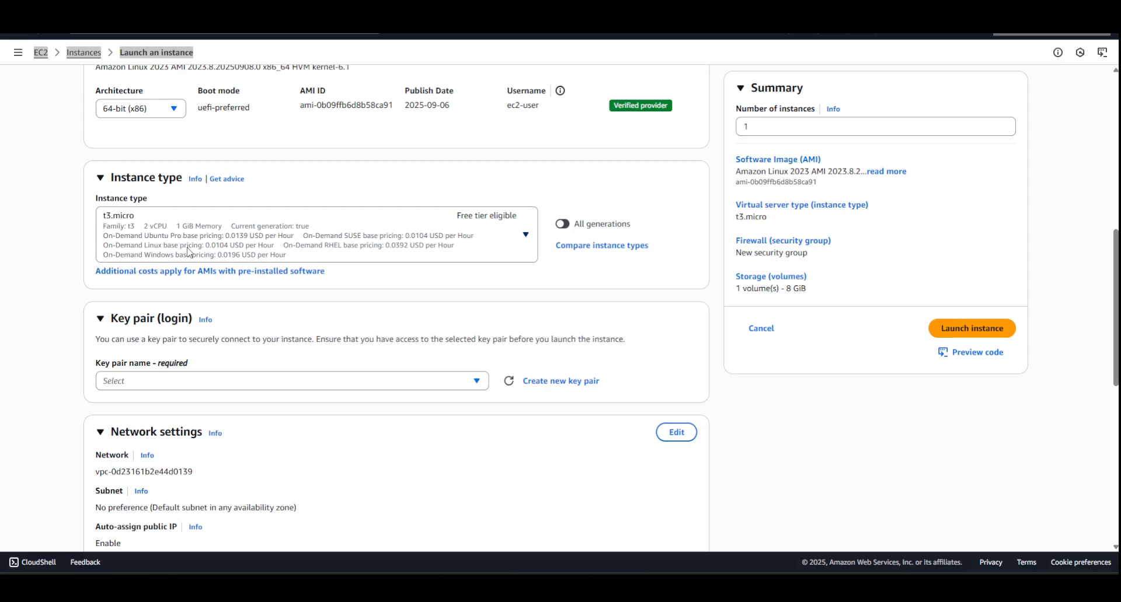
pyautogui.scroll(-1, 190, 253)
pyautogui.scroll(3, 238, 261)
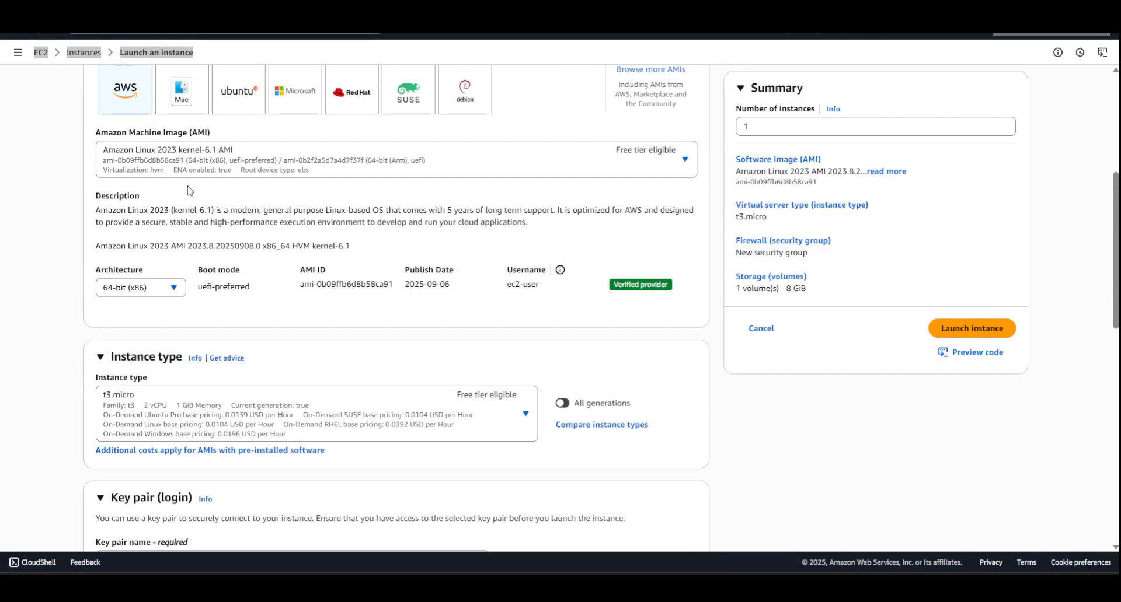
pyautogui.scroll(4, 190, 191)
pyautogui.scroll(1, 147, 166)
pyautogui.scroll(1, 147, 166)
pyautogui.scroll(-8, 175, 198)
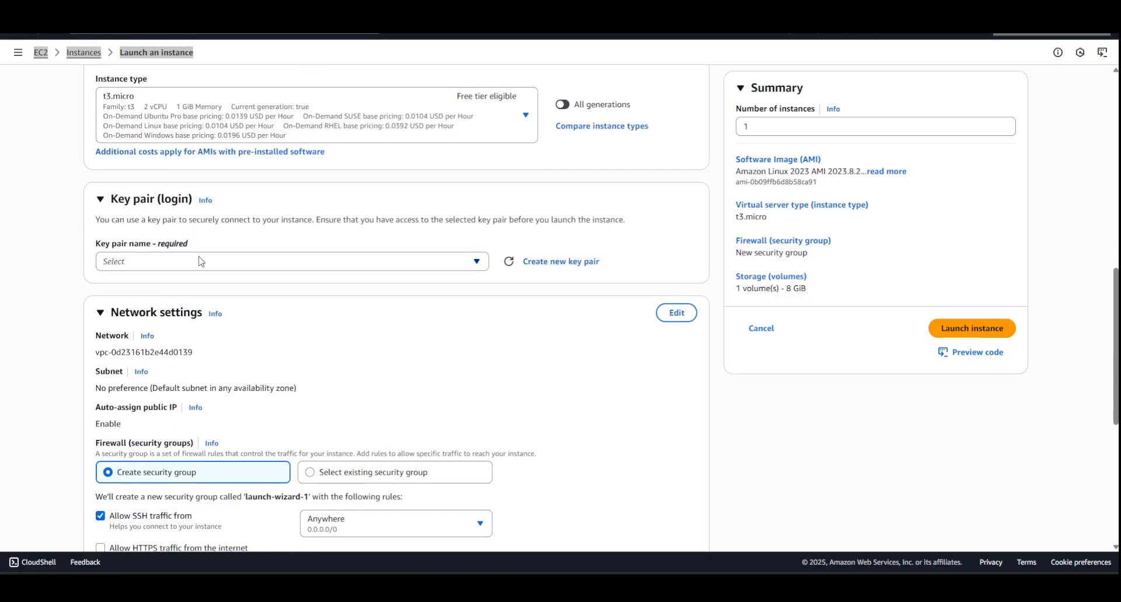
pyautogui.click(201, 261)
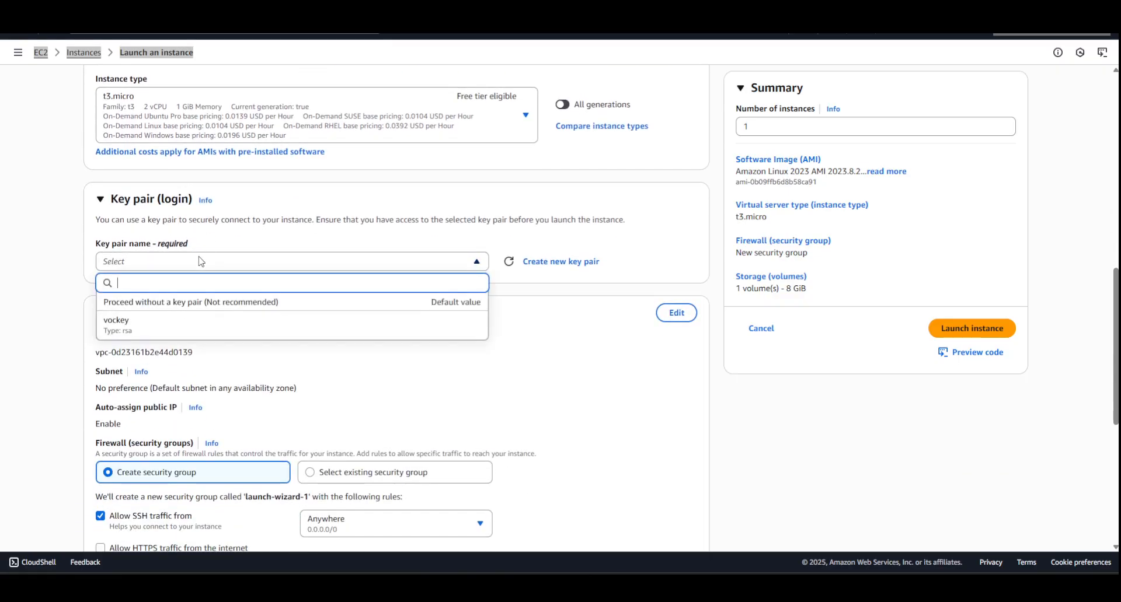
pyautogui.click(157, 327)
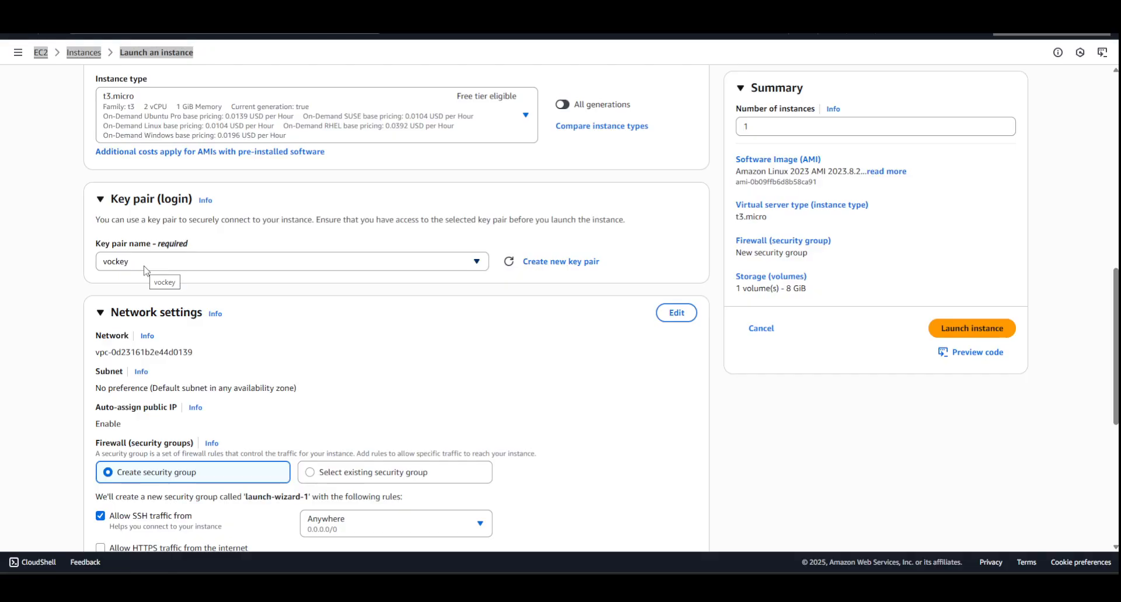
# Configure instance1's network settings with MyVPC as the VPC, subnet1 as the subnet, and auto-assign public IP enabled.
pyautogui.scroll(-1, 146, 270)
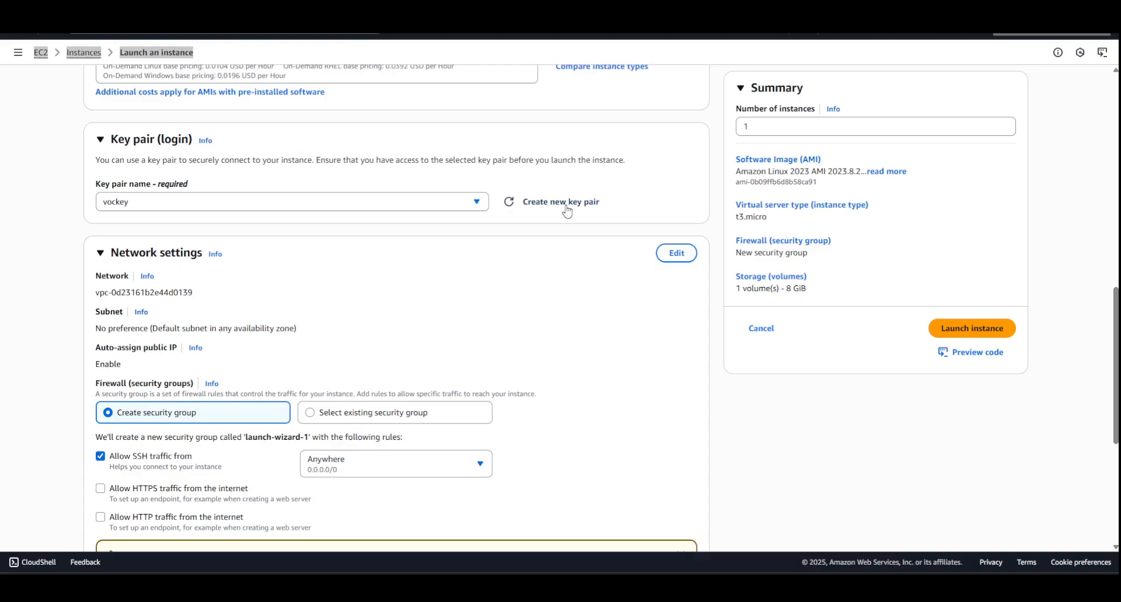
pyautogui.scroll(-1, 558, 233)
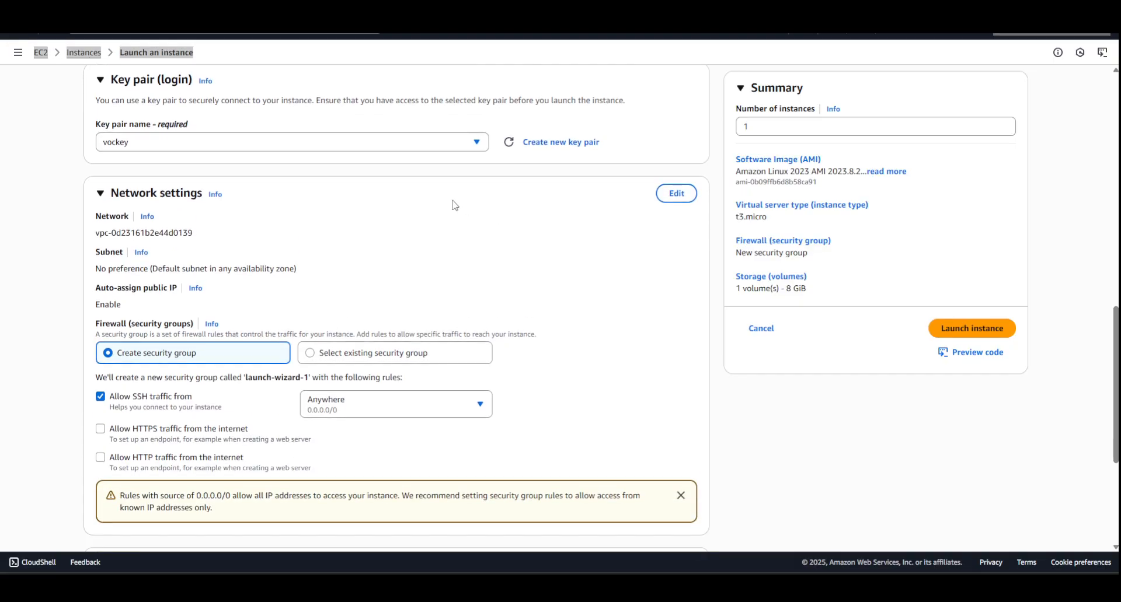
pyautogui.click(676, 193)
pyautogui.click(457, 245)
pyautogui.click(226, 346)
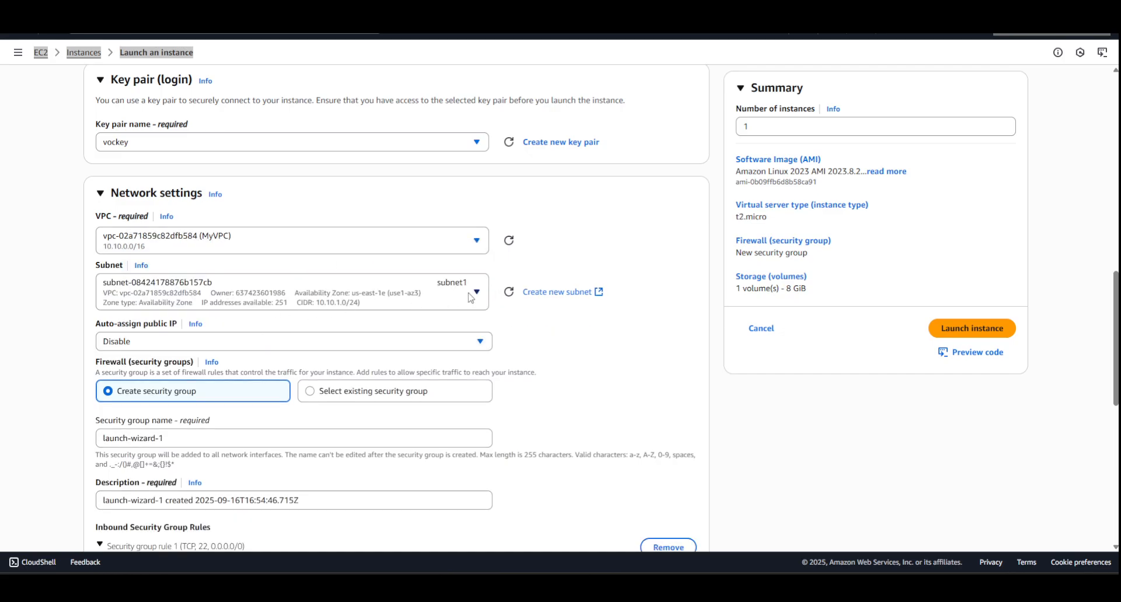
pyautogui.scroll(-2, 156, 269)
pyautogui.click(153, 227)
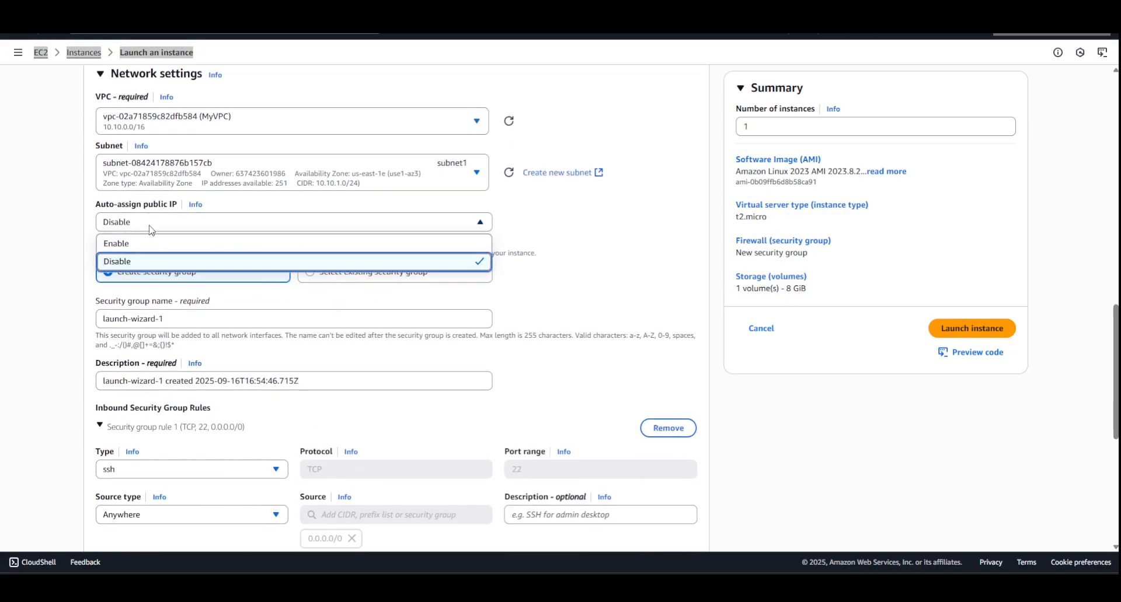
pyautogui.click(141, 241)
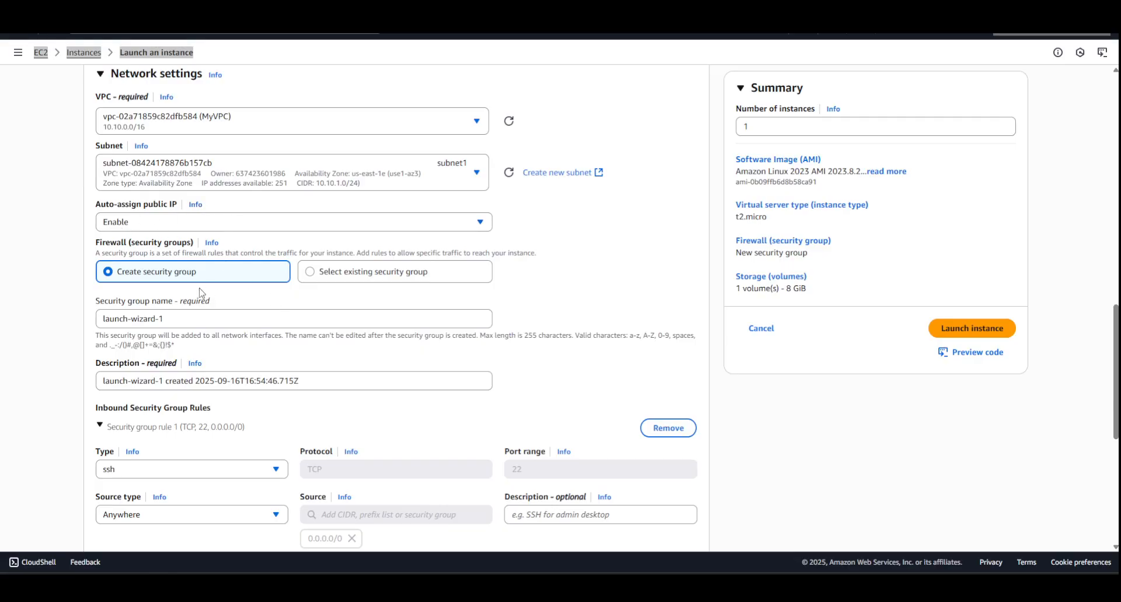
# Launch instance1 with the new launch-wizard-1 security group, keeping its SSH rule open to source Anywhere and the default storage.
pyautogui.scroll(-1, 364, 313)
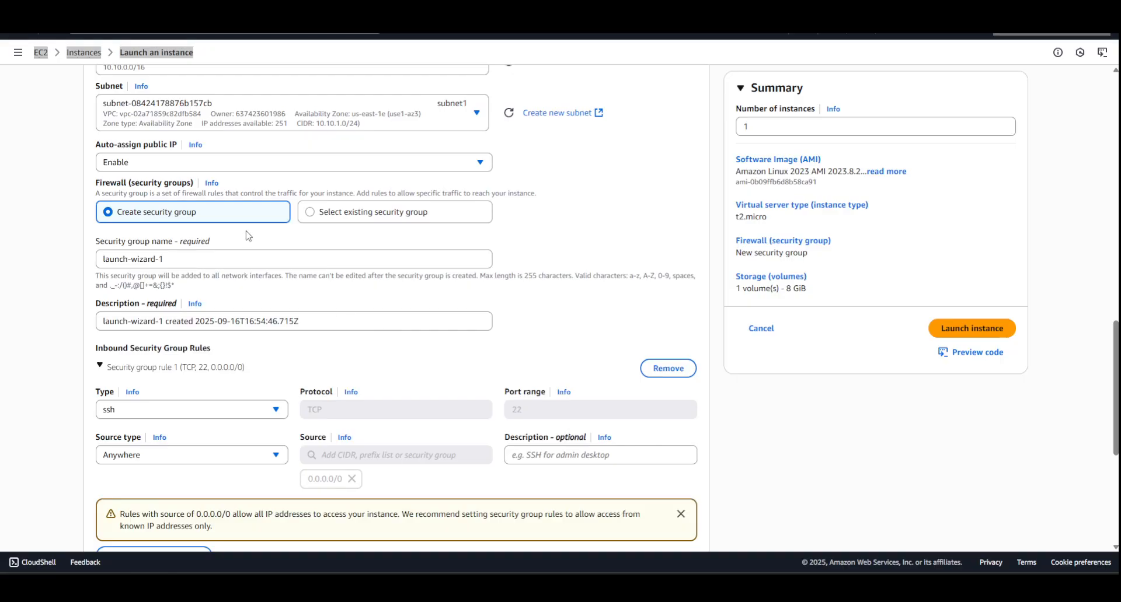
pyautogui.click(123, 416)
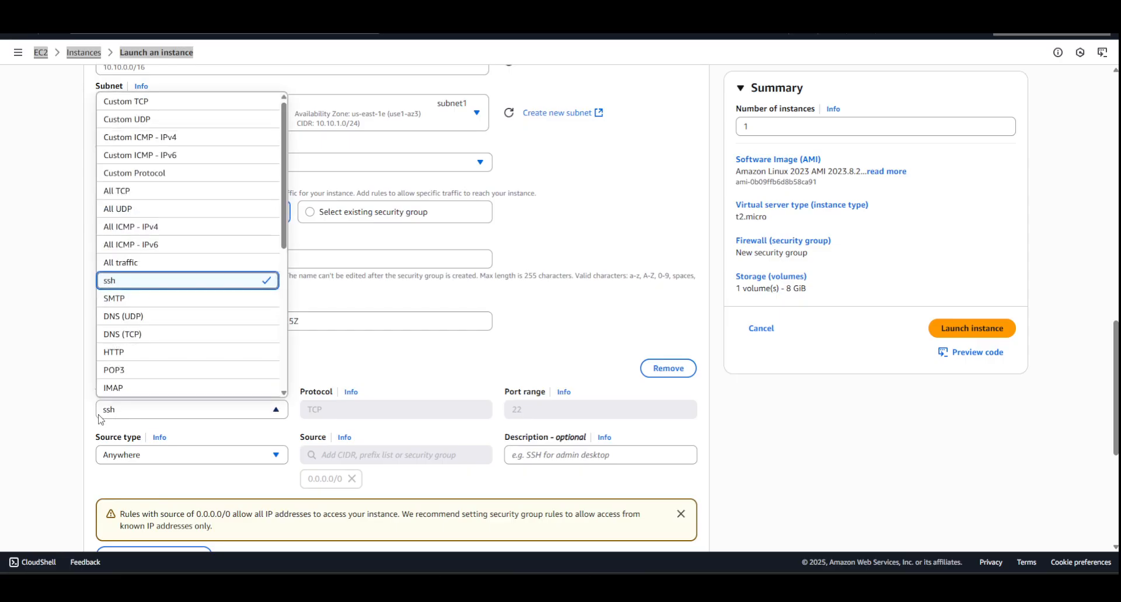
pyautogui.click(96, 419)
pyautogui.scroll(-1, 117, 419)
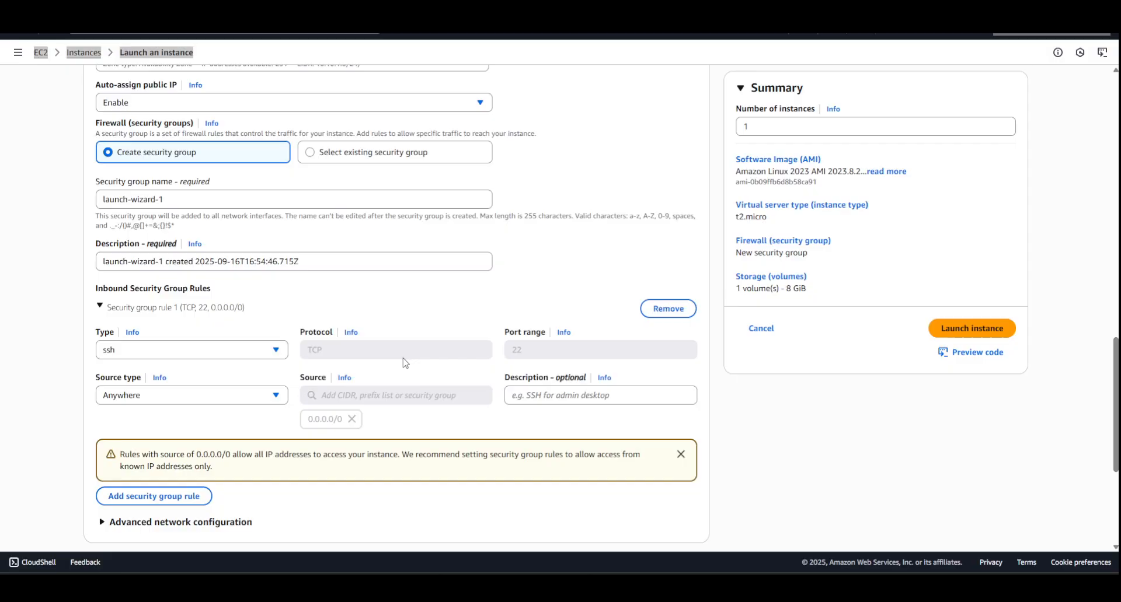
pyautogui.scroll(-2, 406, 362)
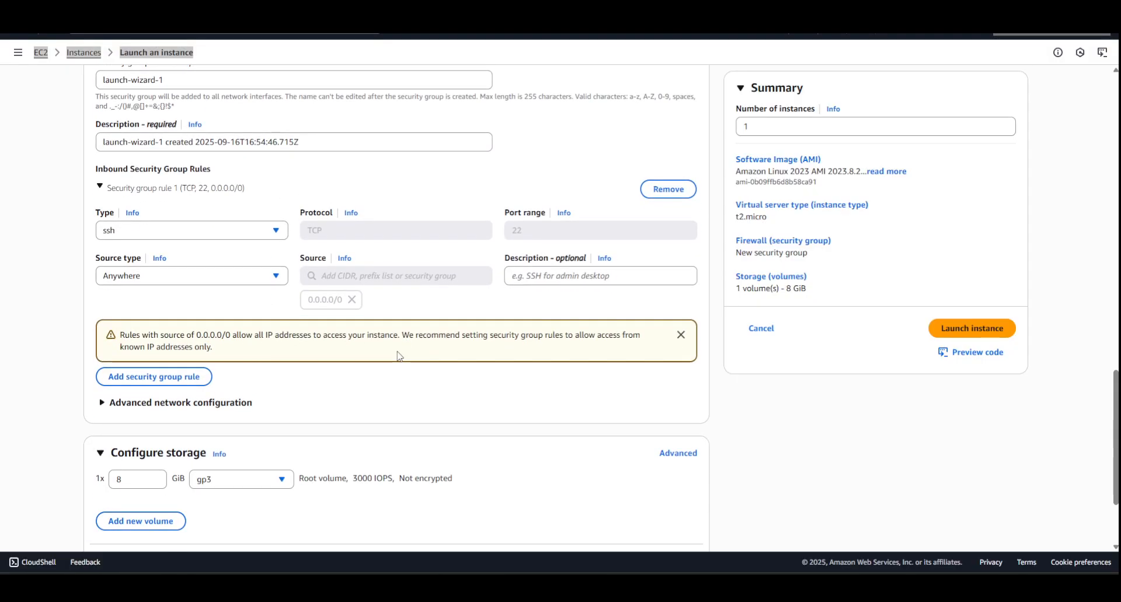
pyautogui.scroll(-1, 496, 390)
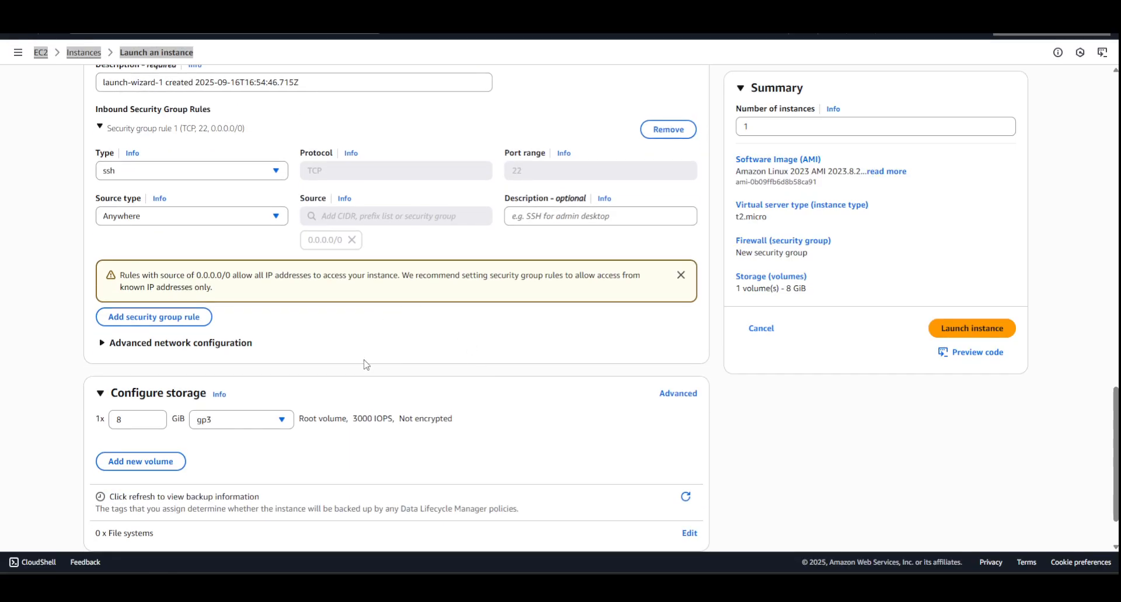
pyautogui.scroll(-1, 429, 394)
pyautogui.click(974, 329)
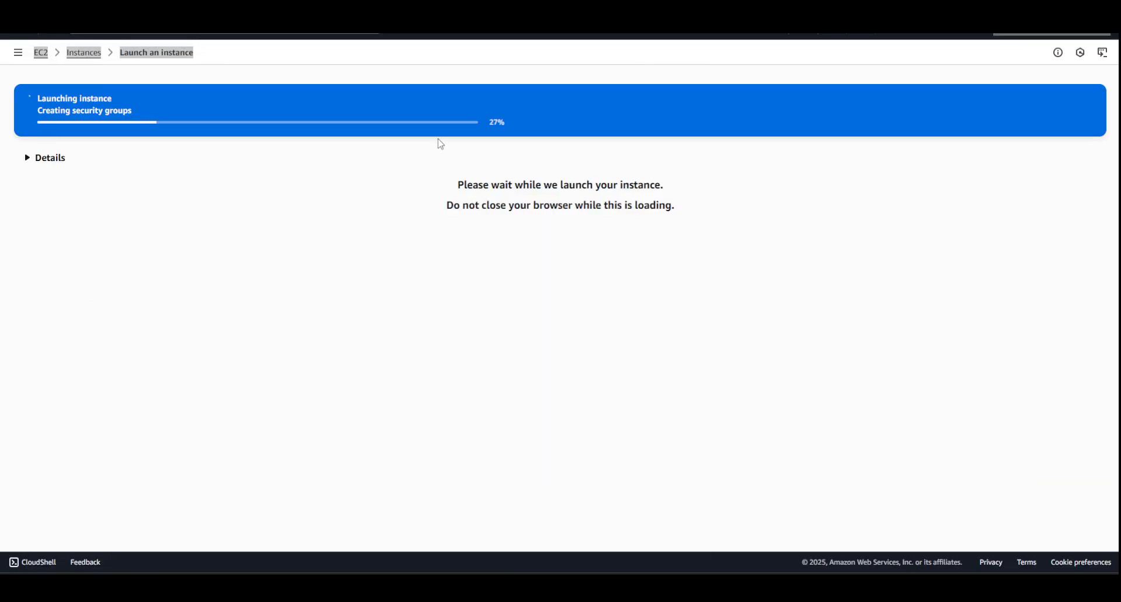
# Start launching another EC2 instance from the instances page and name it instance2.
pyautogui.click(85, 53)
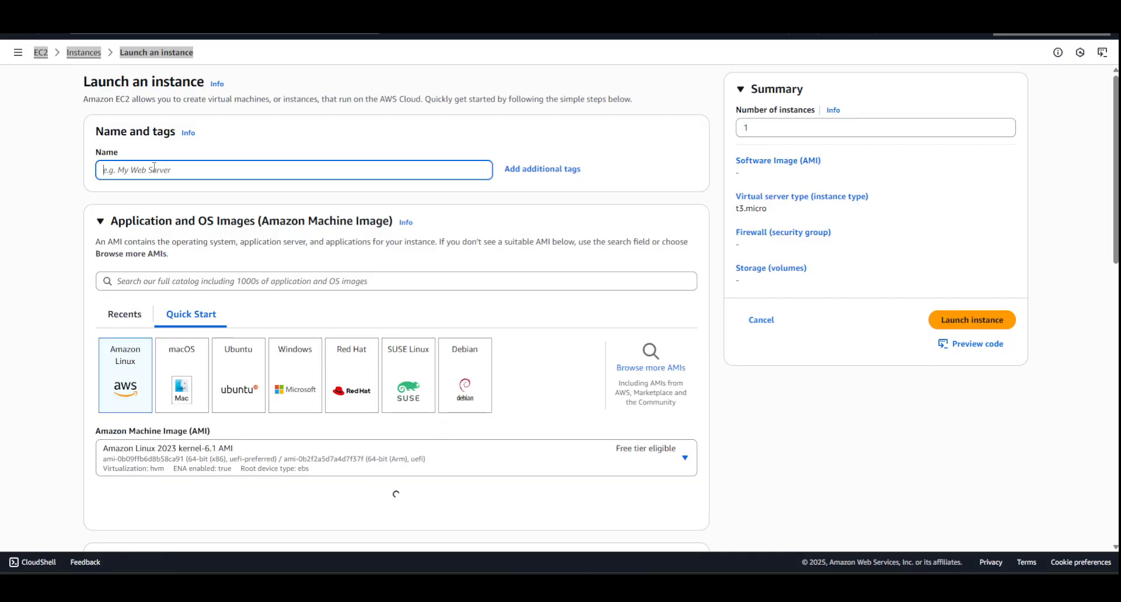
pyautogui.write('ins')
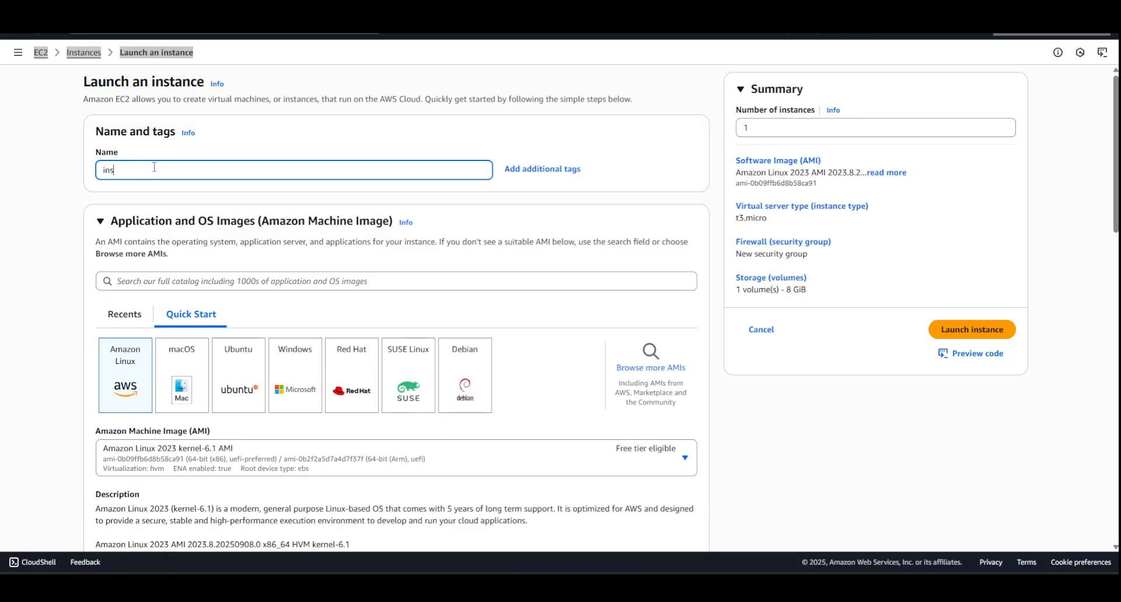
pyautogui.write('tance2')
pyautogui.scroll(-3, 179, 205)
pyautogui.scroll(-2, 121, 214)
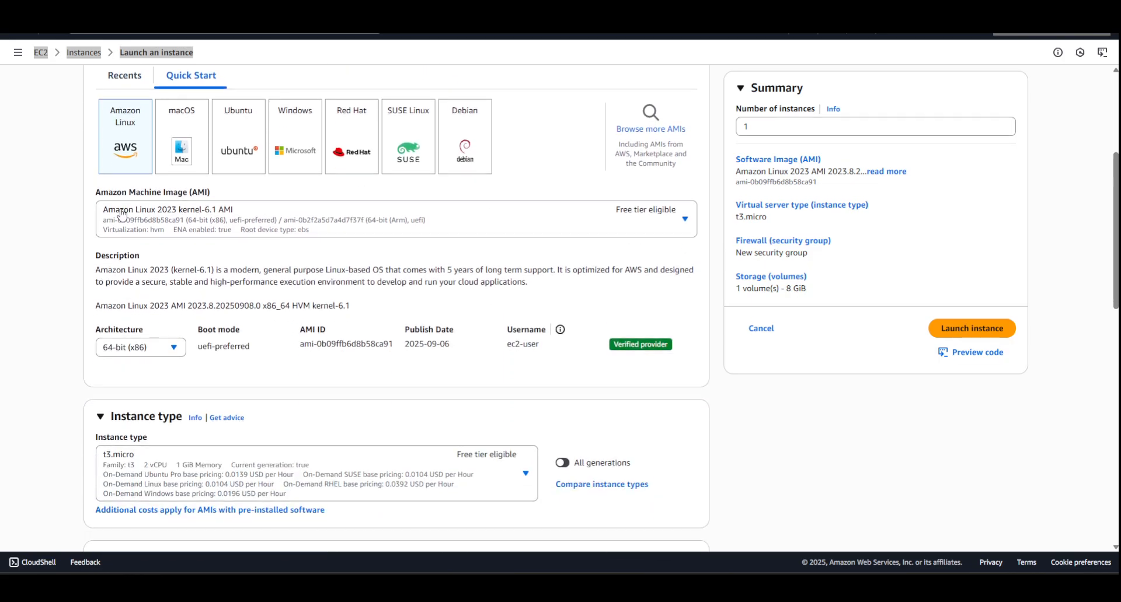
# Keep the default Amazon Linux image and instance type for instance2, and select vockey as its key pair.
pyautogui.scroll(-2, 128, 182)
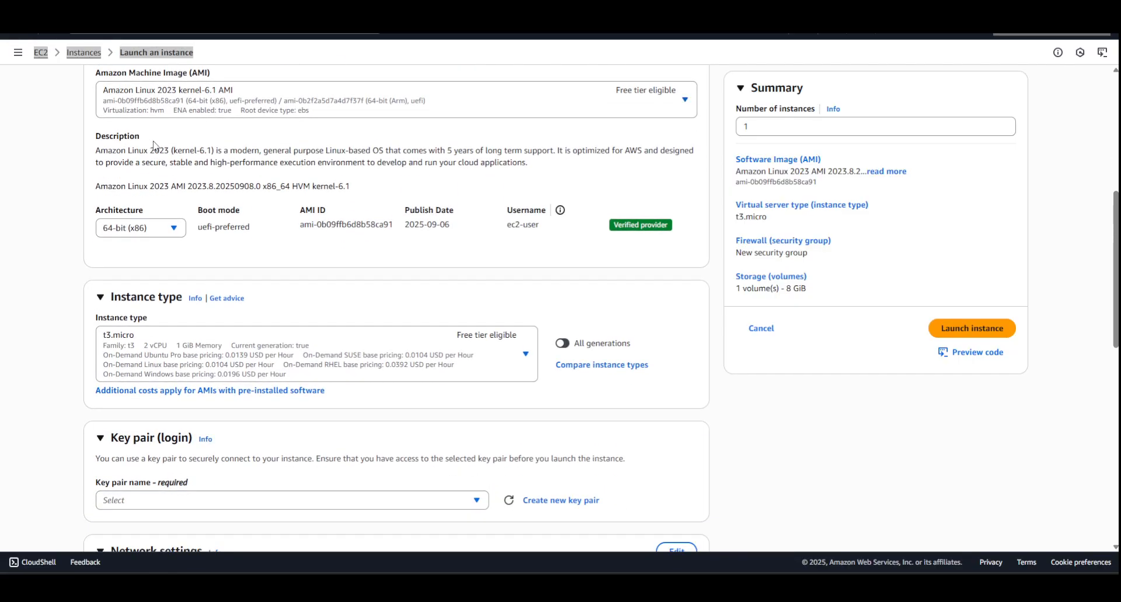
pyautogui.scroll(-5, 153, 214)
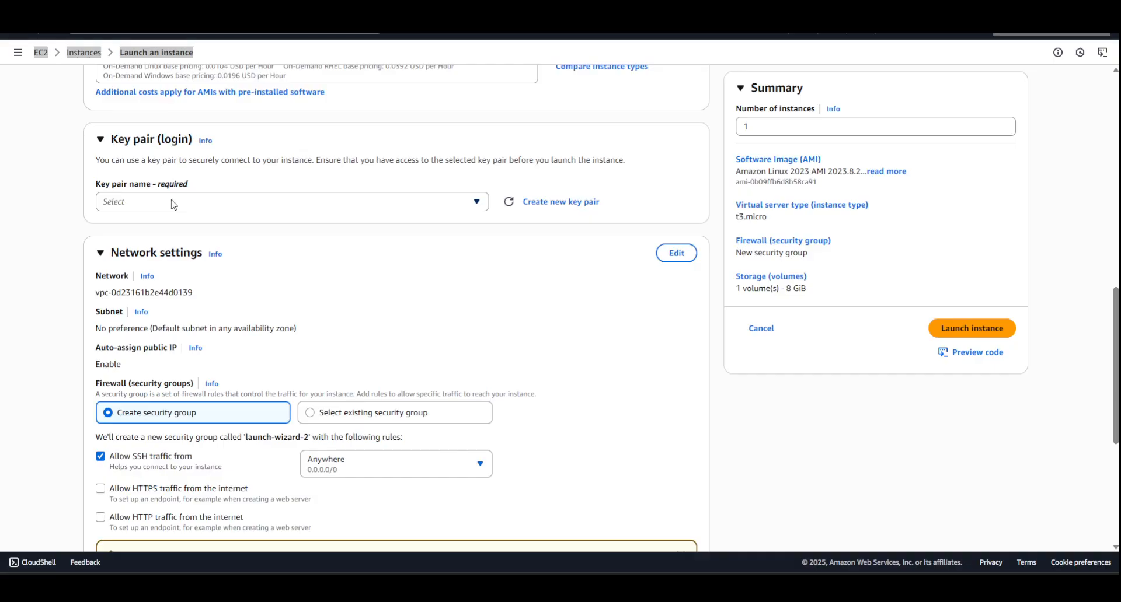
pyautogui.click(174, 204)
pyautogui.click(149, 272)
# Configure instance2's network settings with MyVPC as the VPC, subnet3 as the subnet, and auto-assign public IP enabled.
pyautogui.click(676, 254)
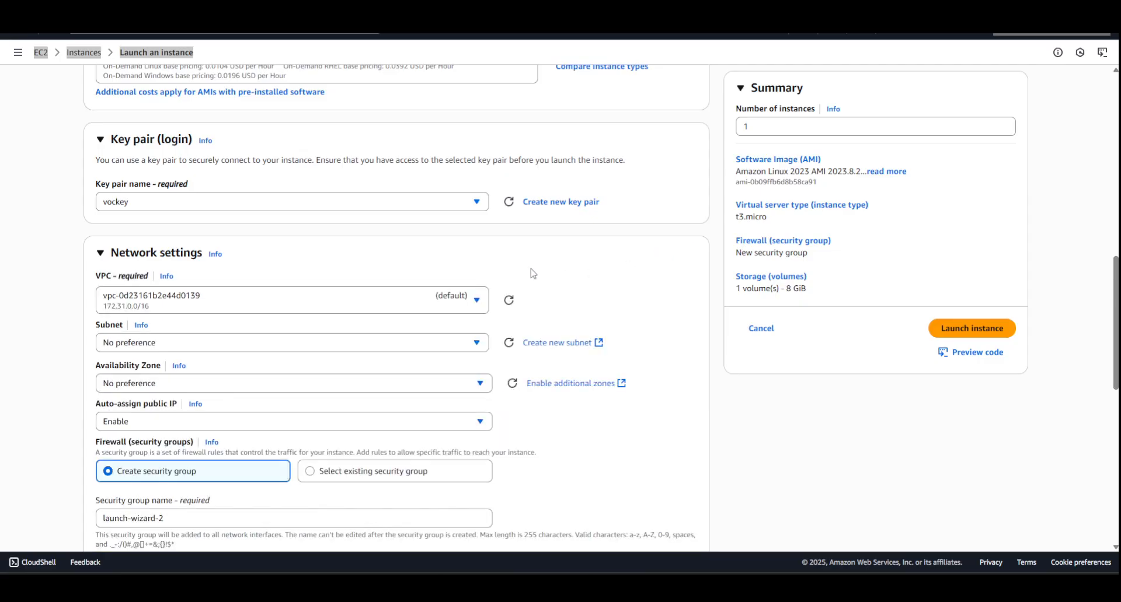
pyautogui.scroll(-1, 530, 274)
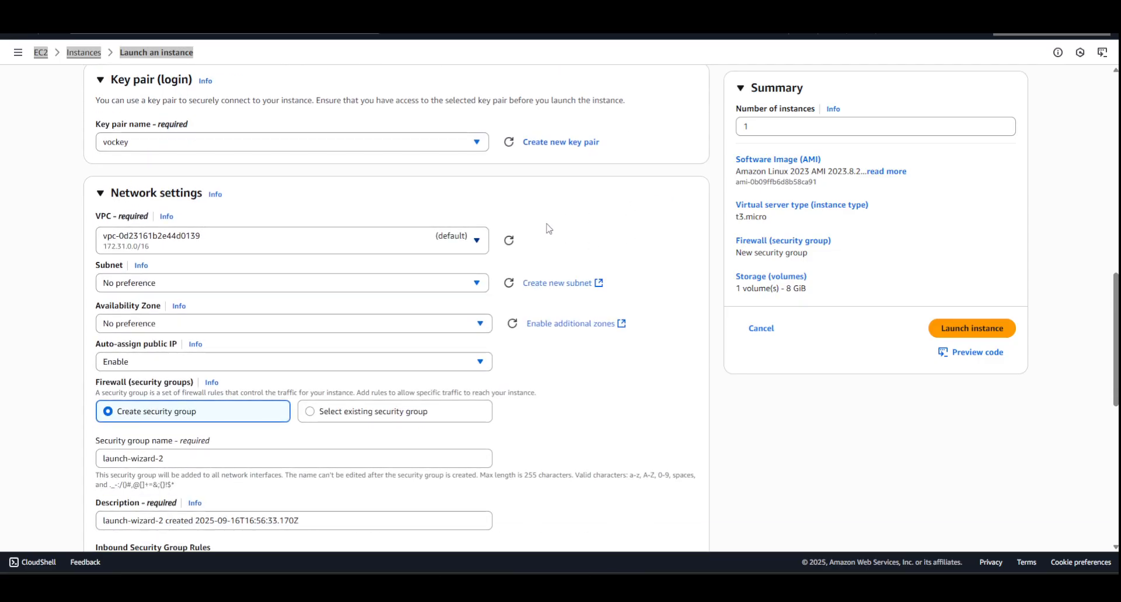
pyautogui.scroll(-1, 552, 225)
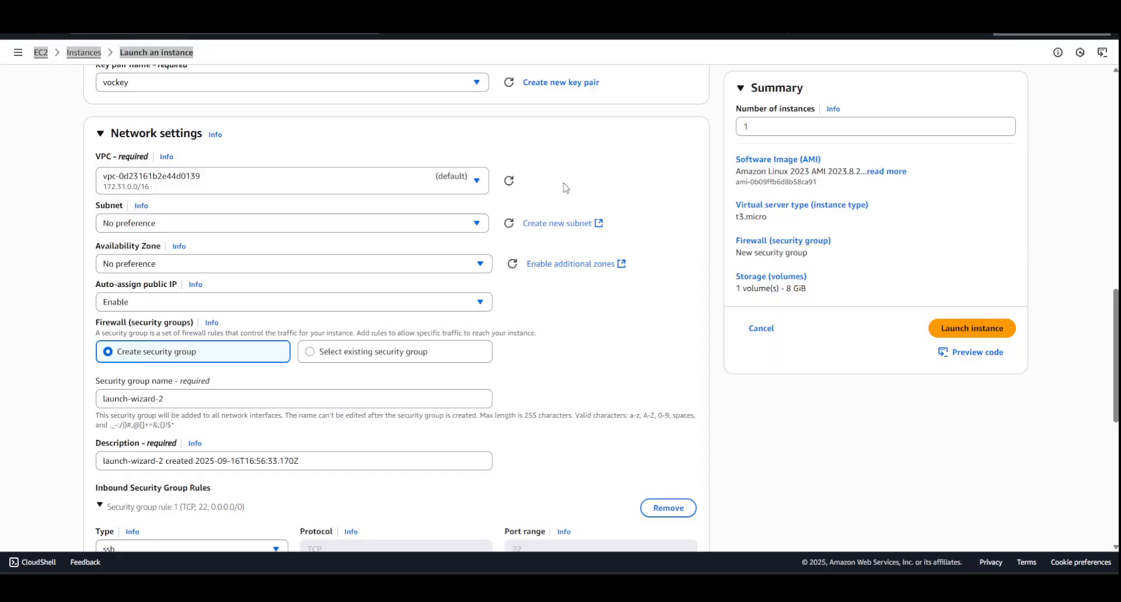
pyautogui.click(474, 186)
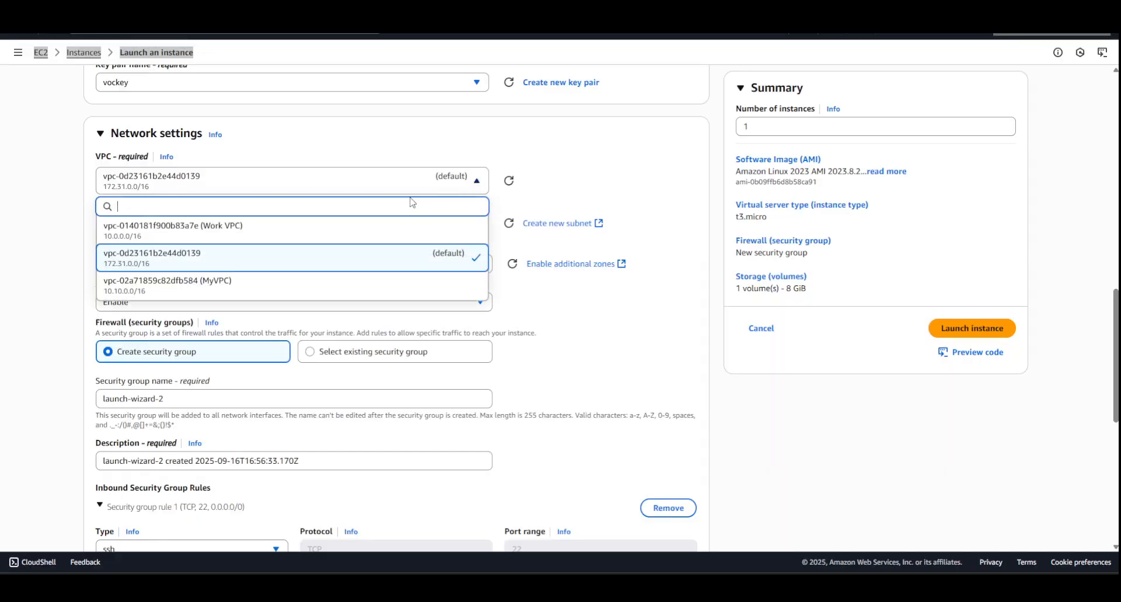
pyautogui.click(390, 285)
pyautogui.click(476, 233)
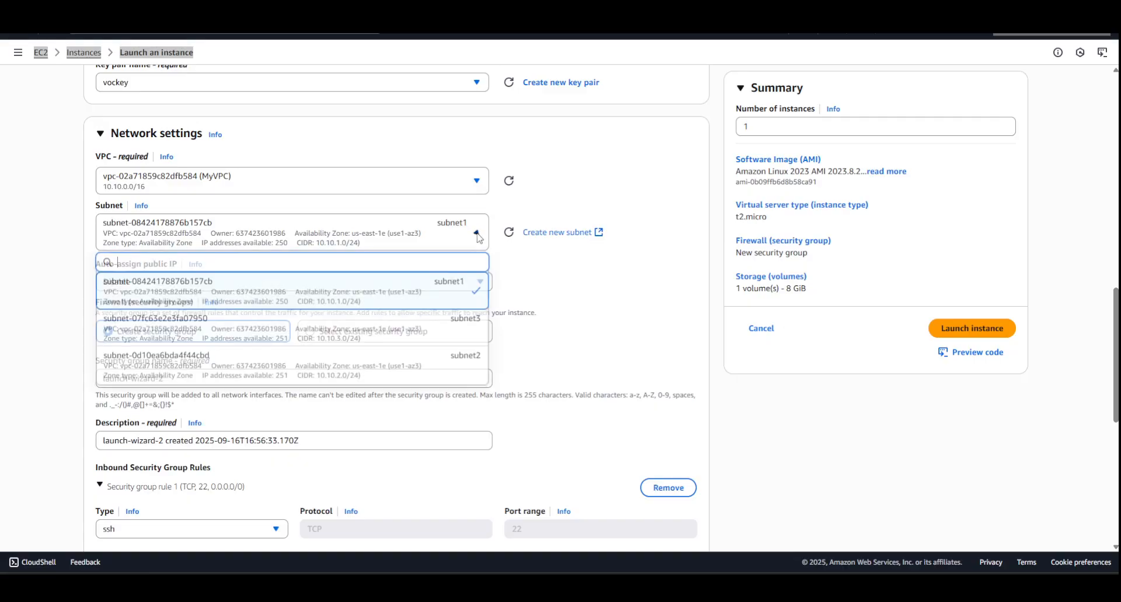
pyautogui.click(460, 327)
pyautogui.scroll(-1, 550, 272)
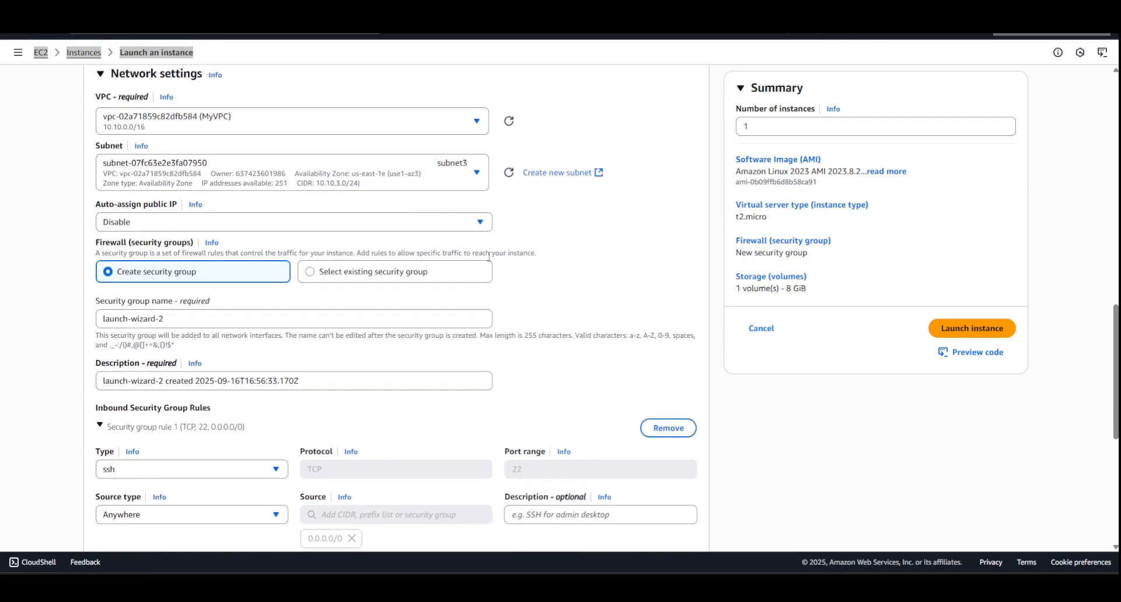
pyautogui.click(274, 225)
pyautogui.click(203, 244)
# Review instance2's settings and launch it with the new launch-wizard-2 security group, keeping its SSH rule open to source Anywhere.
pyautogui.scroll(2, 190, 221)
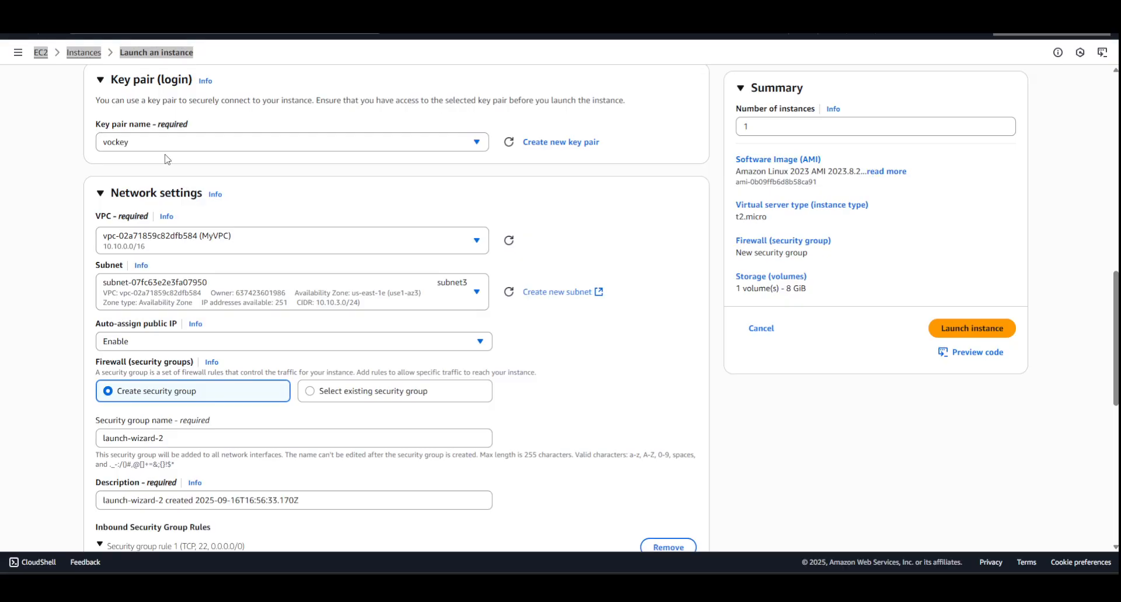
pyautogui.scroll(-1, 222, 262)
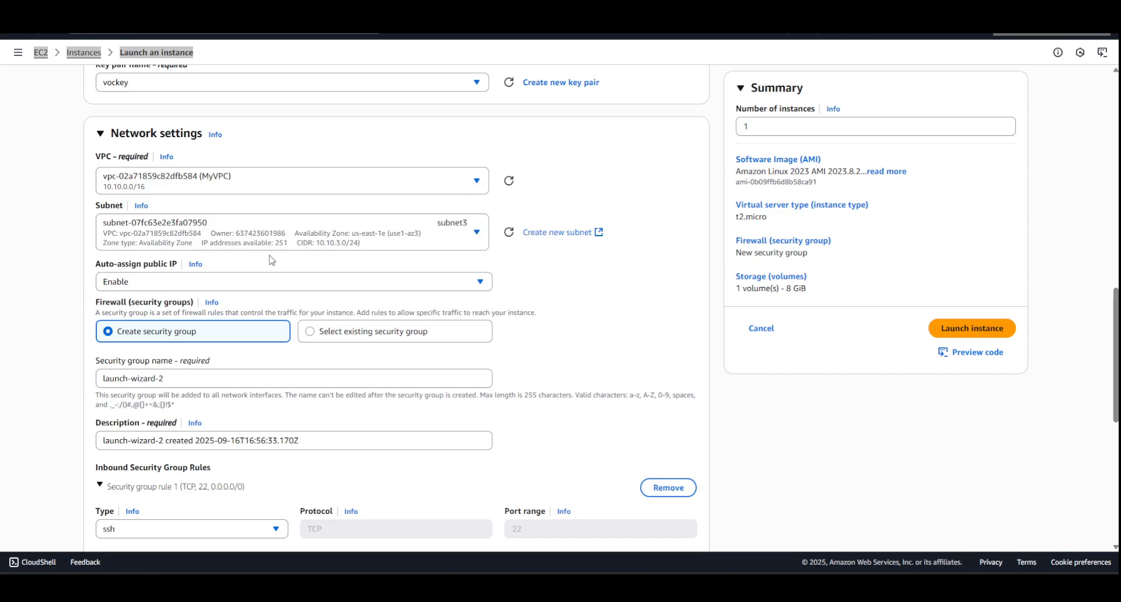
pyautogui.scroll(-2, 271, 259)
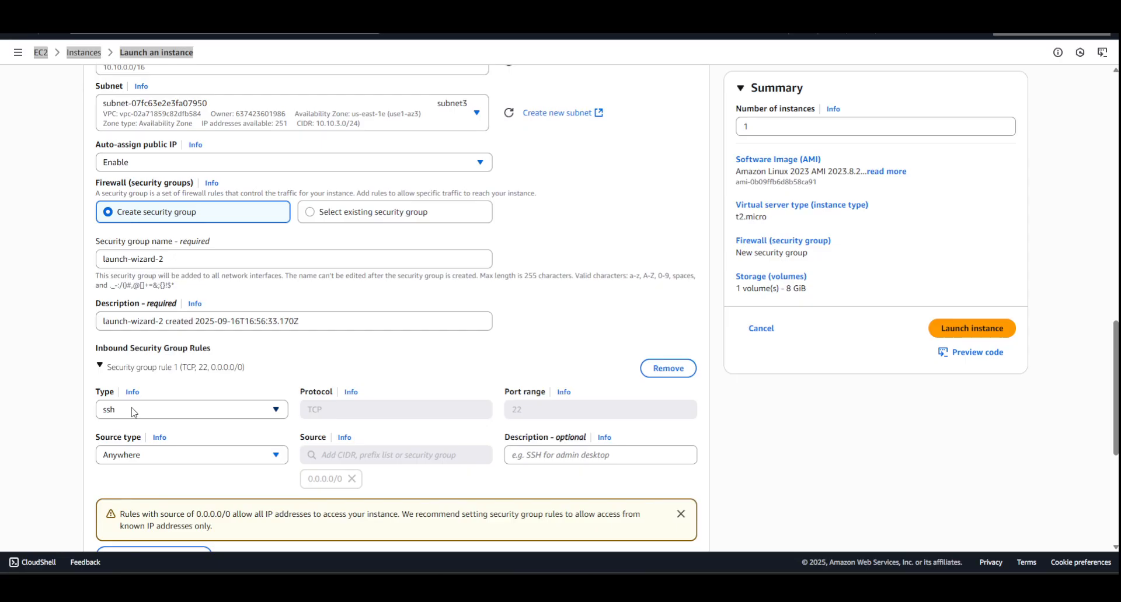
pyautogui.scroll(-2, 133, 412)
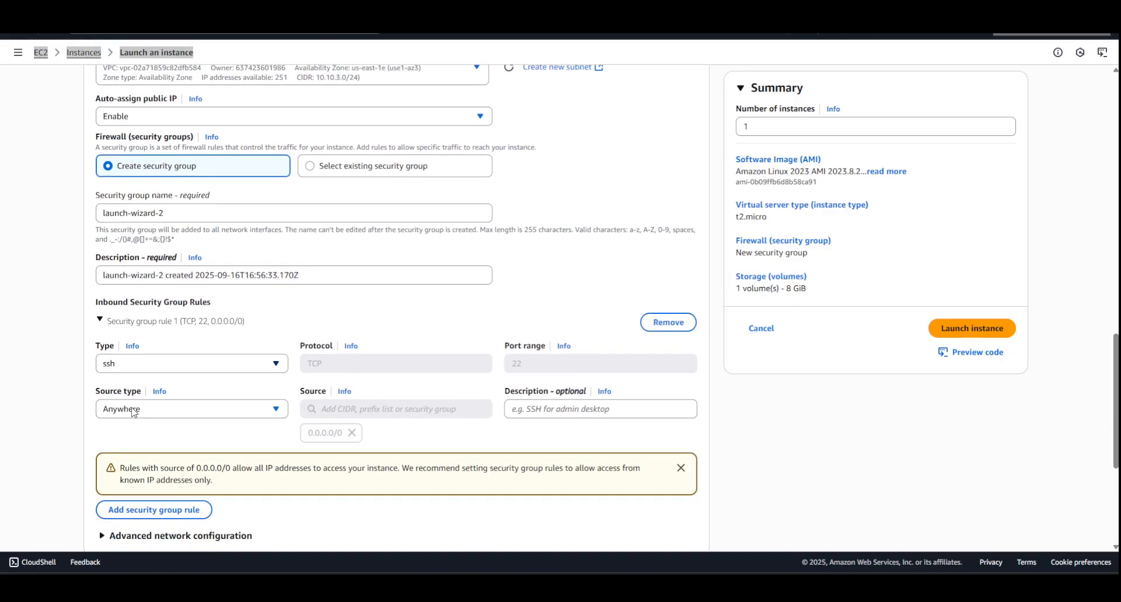
pyautogui.click(1032, 328)
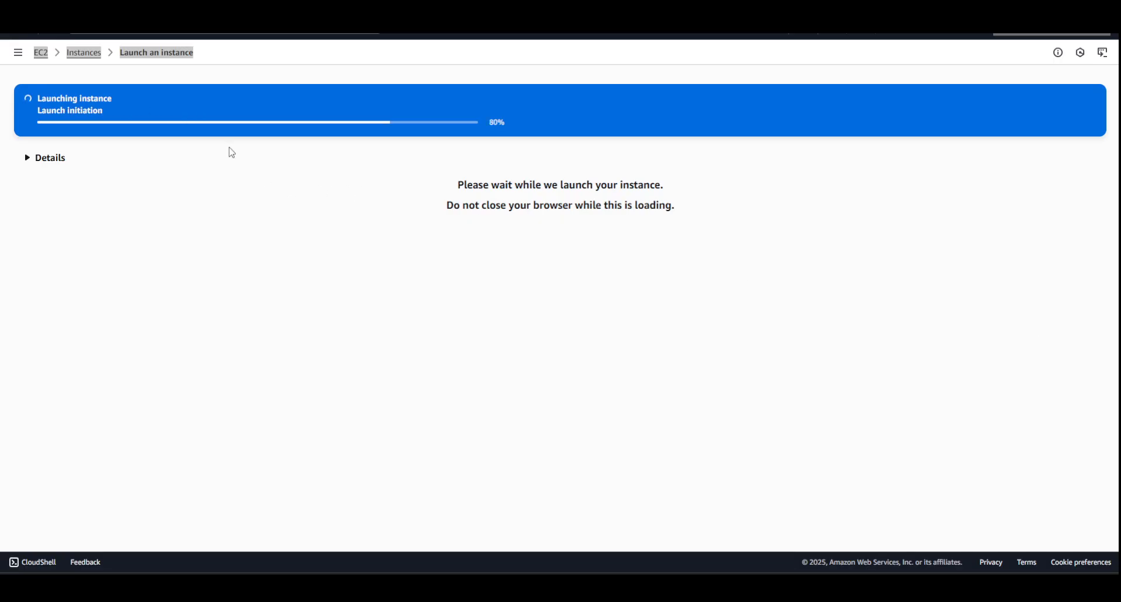
# Start launching another EC2 instance from the instances page, check the diagram in Word's Lab3.docx, and name the instance instance3.
pyautogui.click(82, 53)
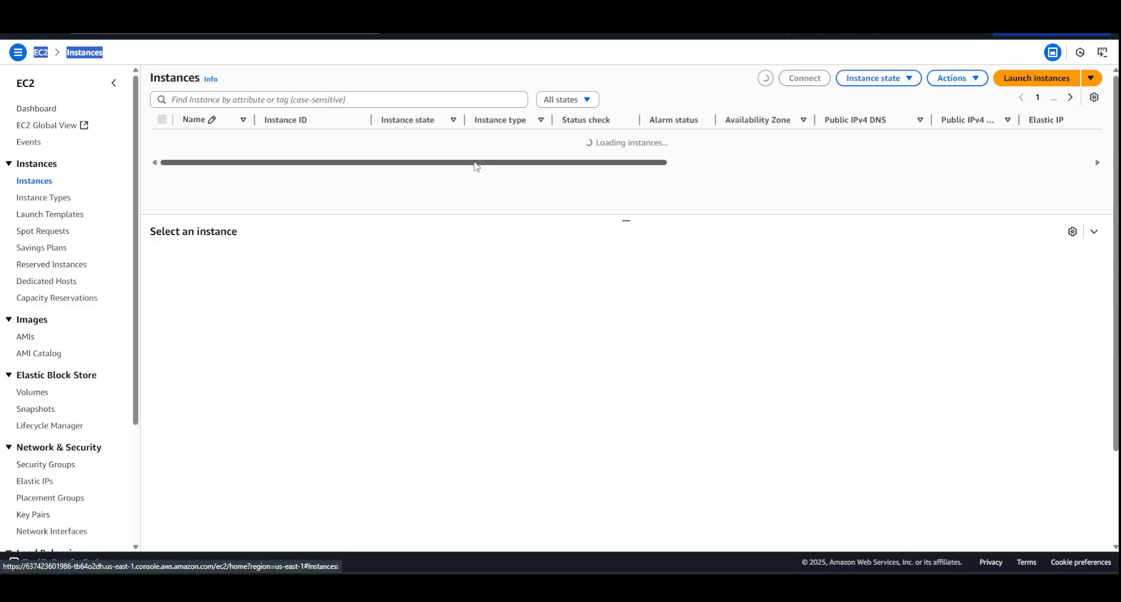
pyautogui.click(1031, 85)
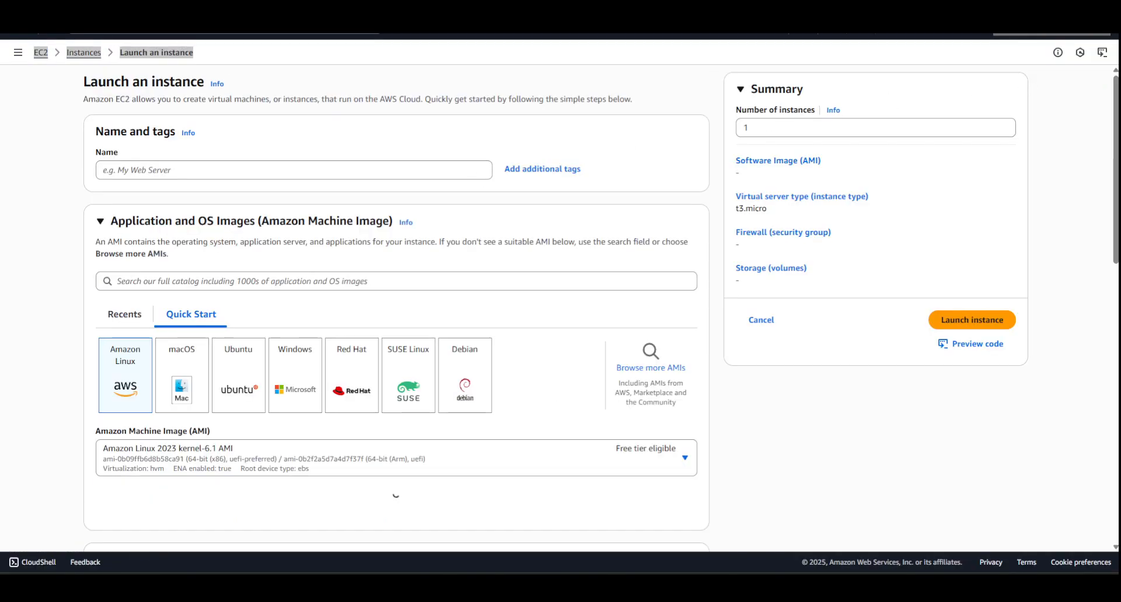
pyautogui.hotkey('alt', 'Tab')
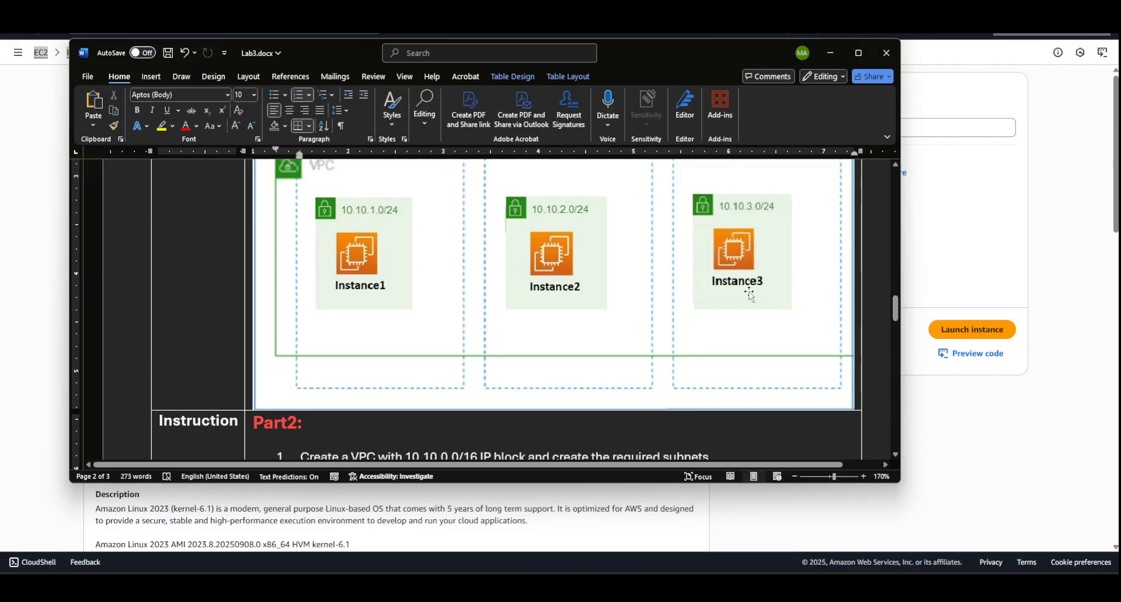
pyautogui.click(1008, 283)
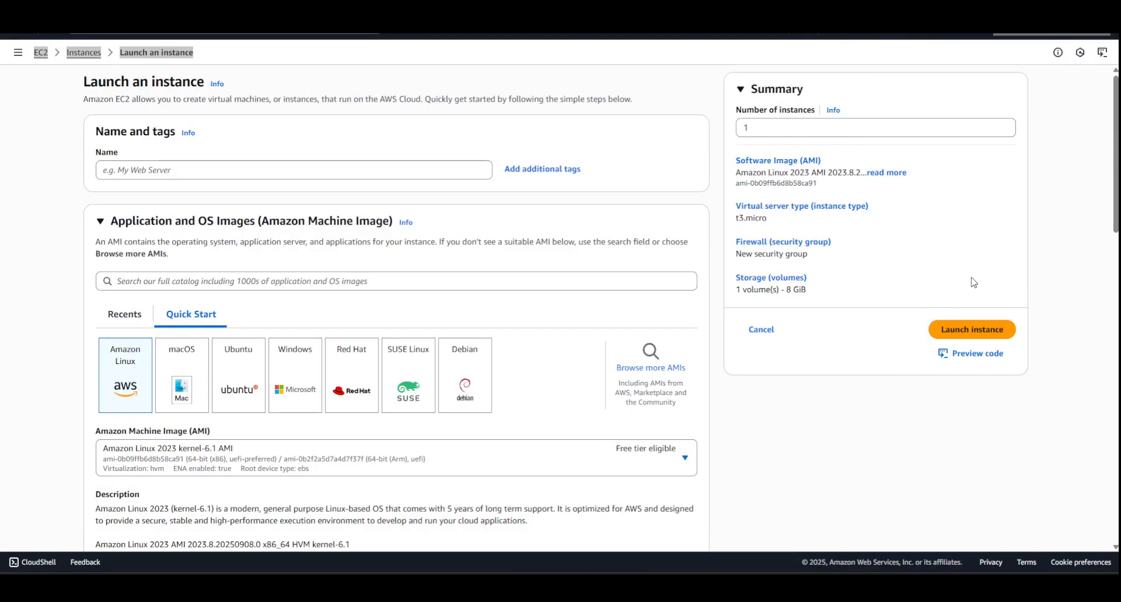
pyautogui.click(205, 165)
pyautogui.write('sub')
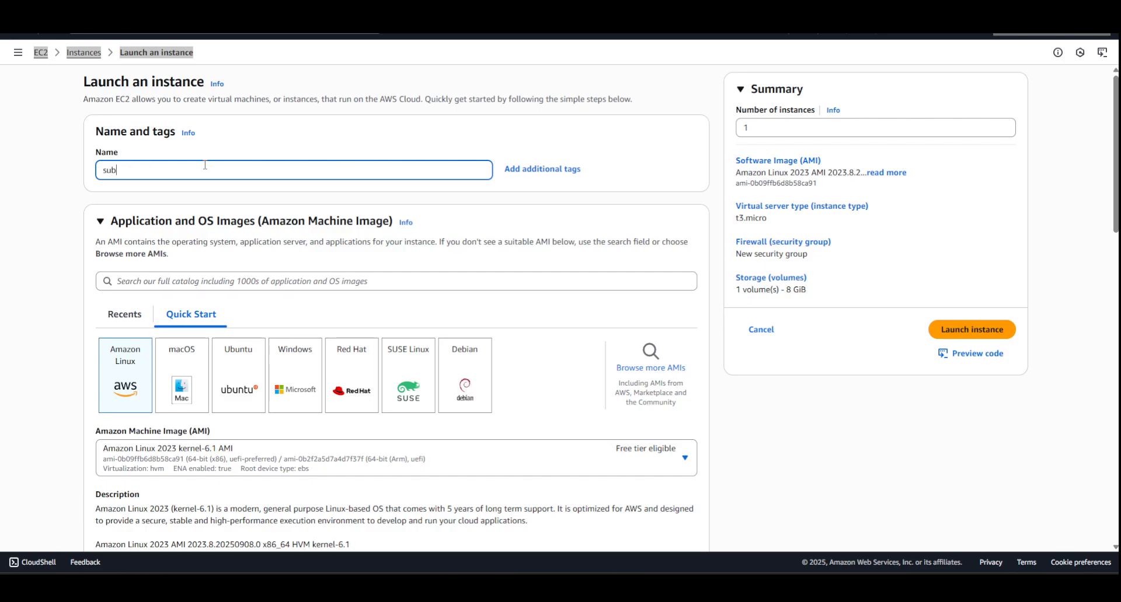
pyautogui.press('BackSpace')
pyautogui.write('instance3')
# Keep the default Amazon Linux image and instance type for instance3, and choose to proceed without a key pair.
pyautogui.scroll(-3, 152, 190)
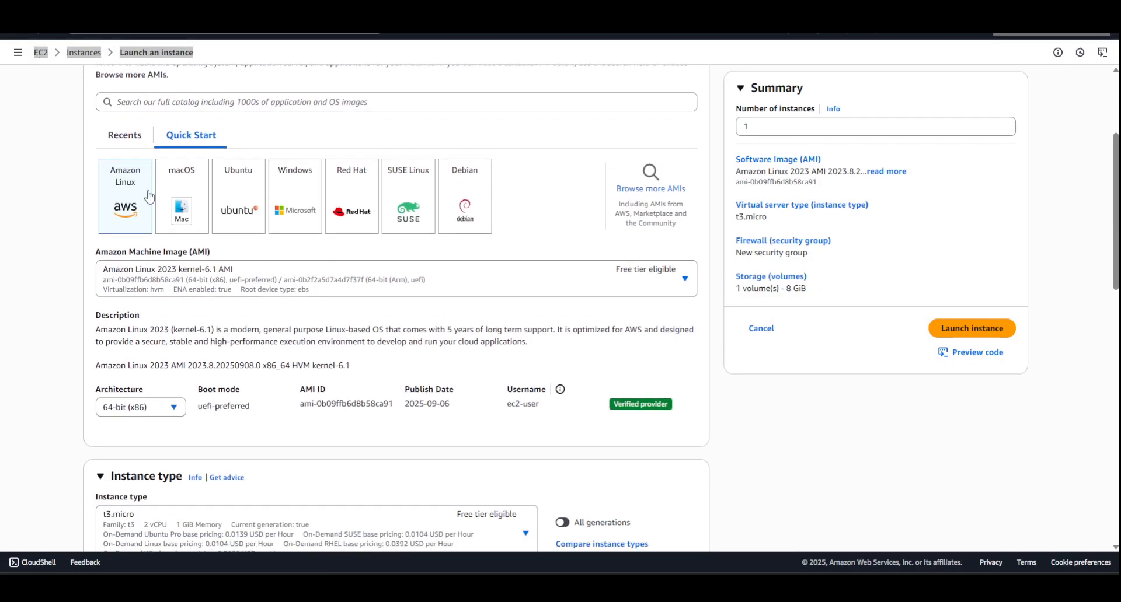
pyautogui.scroll(-1, 127, 195)
pyautogui.scroll(-1, 128, 195)
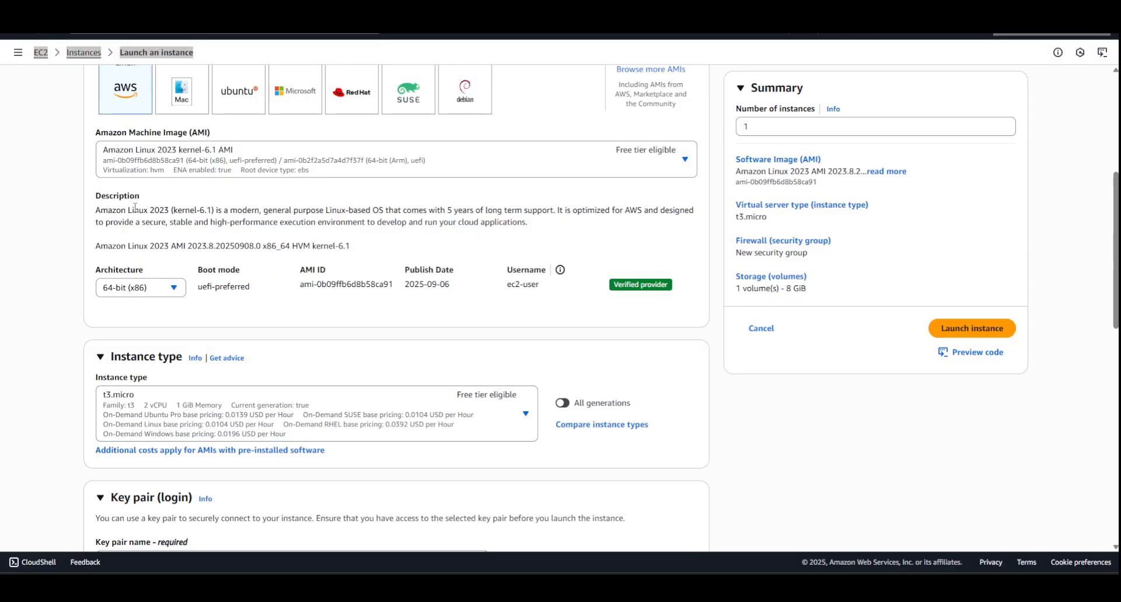
pyautogui.scroll(-2, 146, 280)
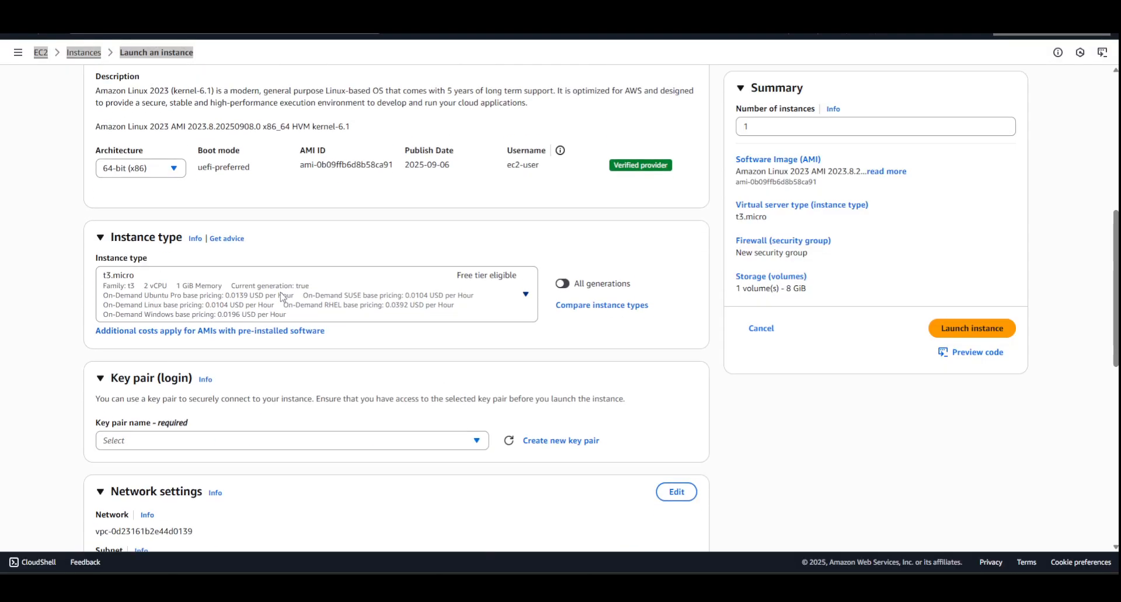
pyautogui.scroll(-2, 255, 299)
pyautogui.click(232, 321)
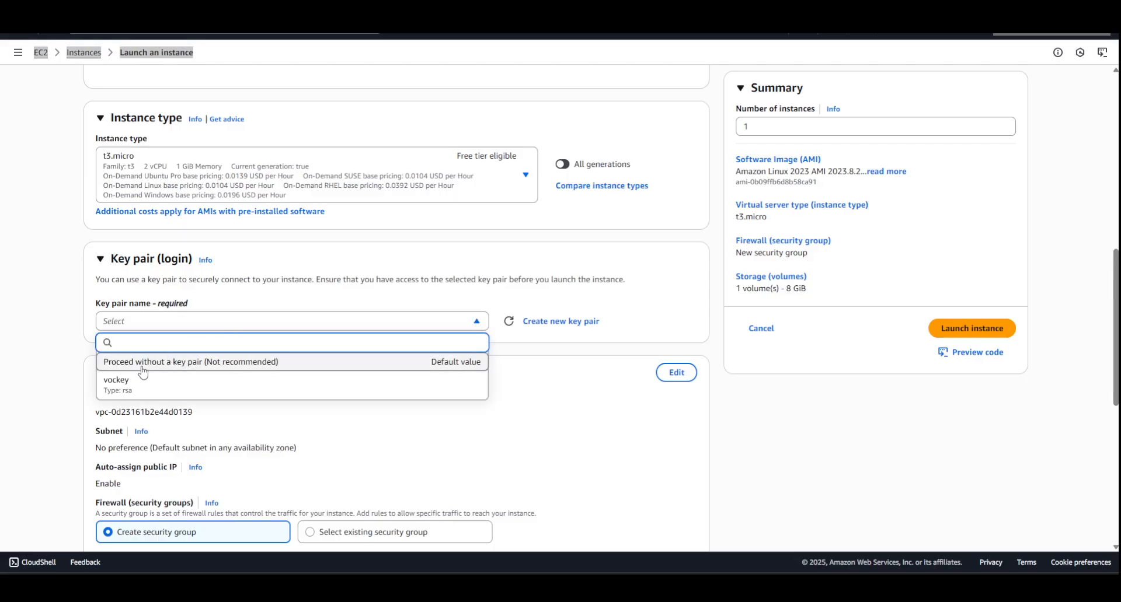
pyautogui.click(214, 366)
# Edit instance3's network settings to use MyVPC as the VPC and subnet3 as the subnet, leaving auto-assign public IP disabled.
pyautogui.scroll(-3, 435, 366)
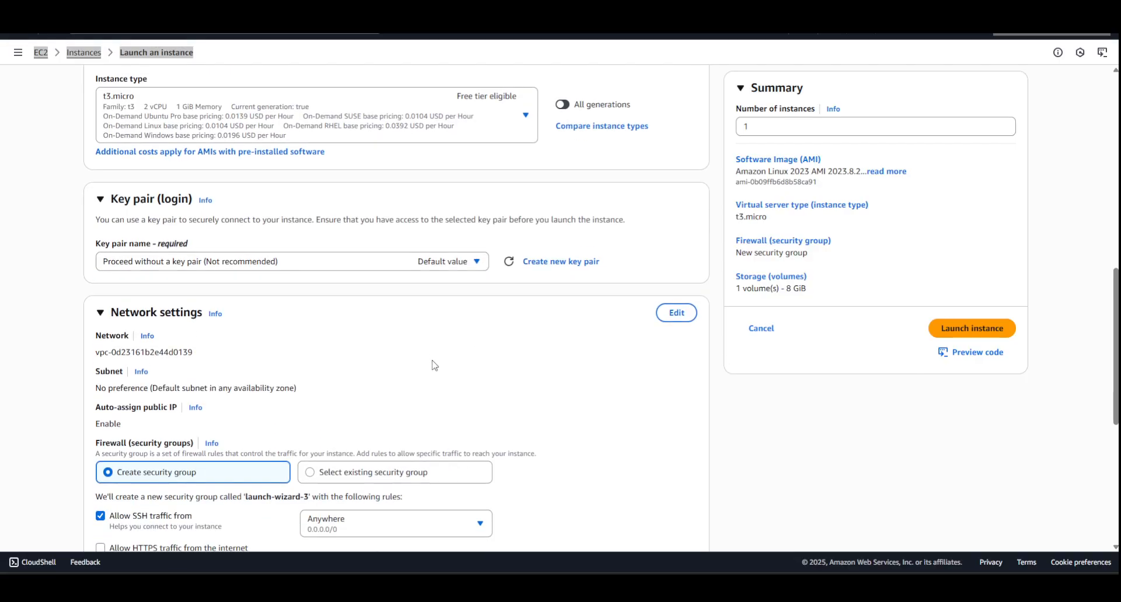
pyautogui.click(672, 193)
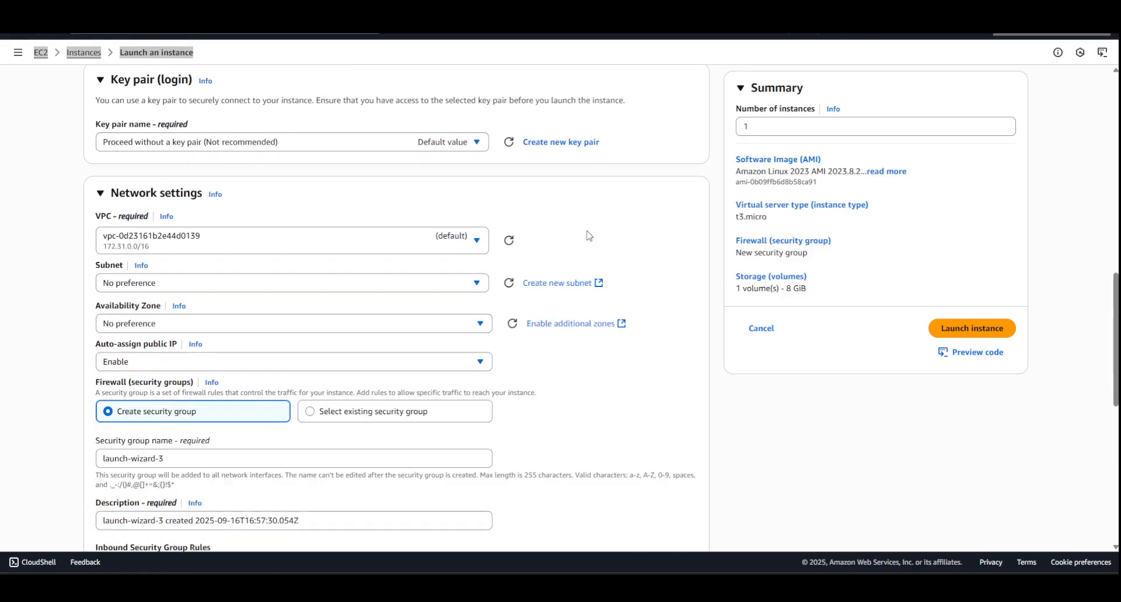
pyautogui.click(357, 248)
pyautogui.click(419, 345)
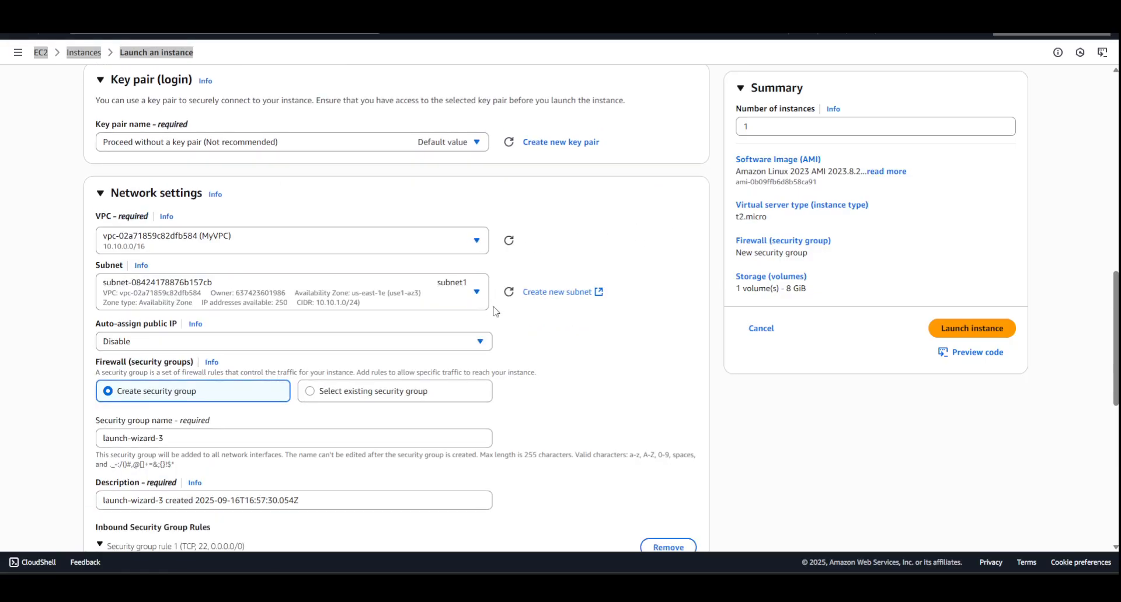
pyautogui.click(437, 294)
pyautogui.click(400, 390)
# Check the instance diagram in Word's Lab3.docx, and set the launch-wizard-3 inbound rule's type to All ICMP - IPv4 with source Anywhere.
pyautogui.scroll(-1, 636, 336)
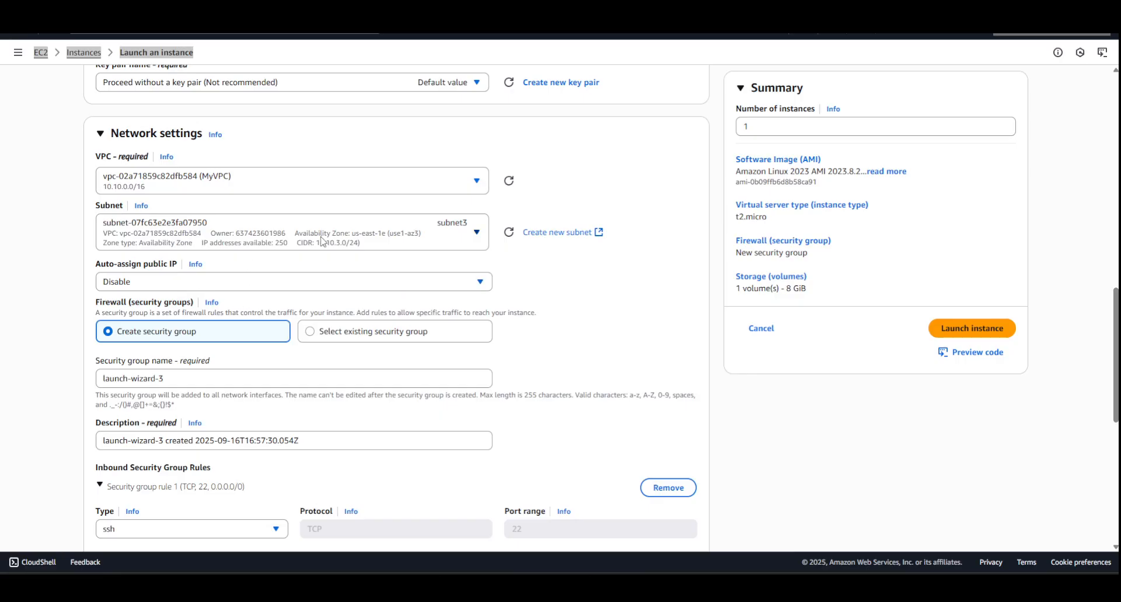
pyautogui.scroll(-2, 261, 249)
pyautogui.scroll(-2, 254, 275)
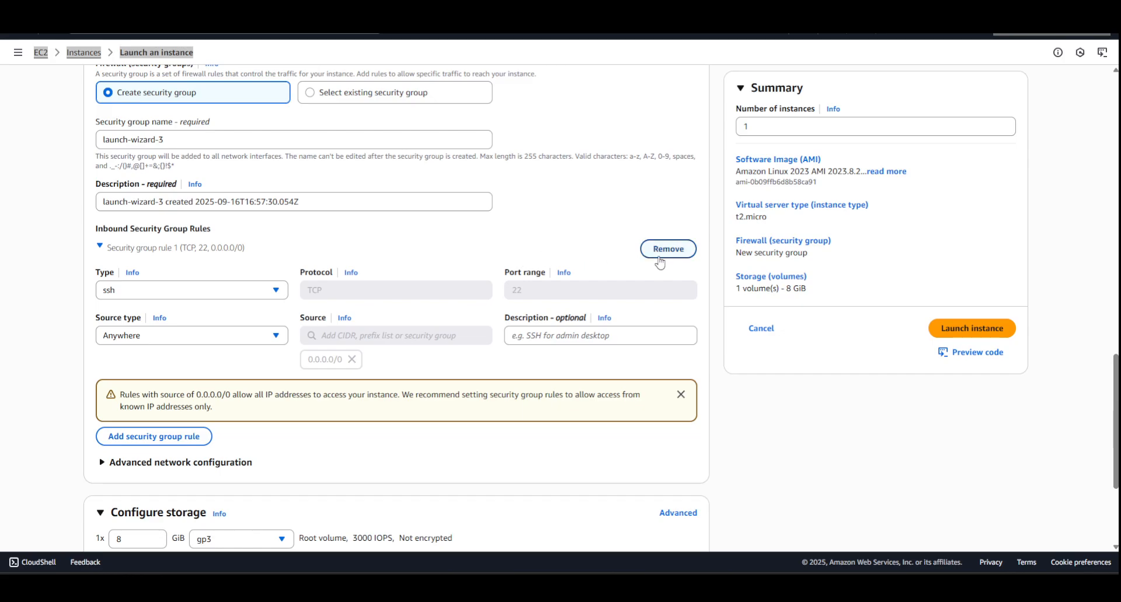
pyautogui.scroll(1, 547, 255)
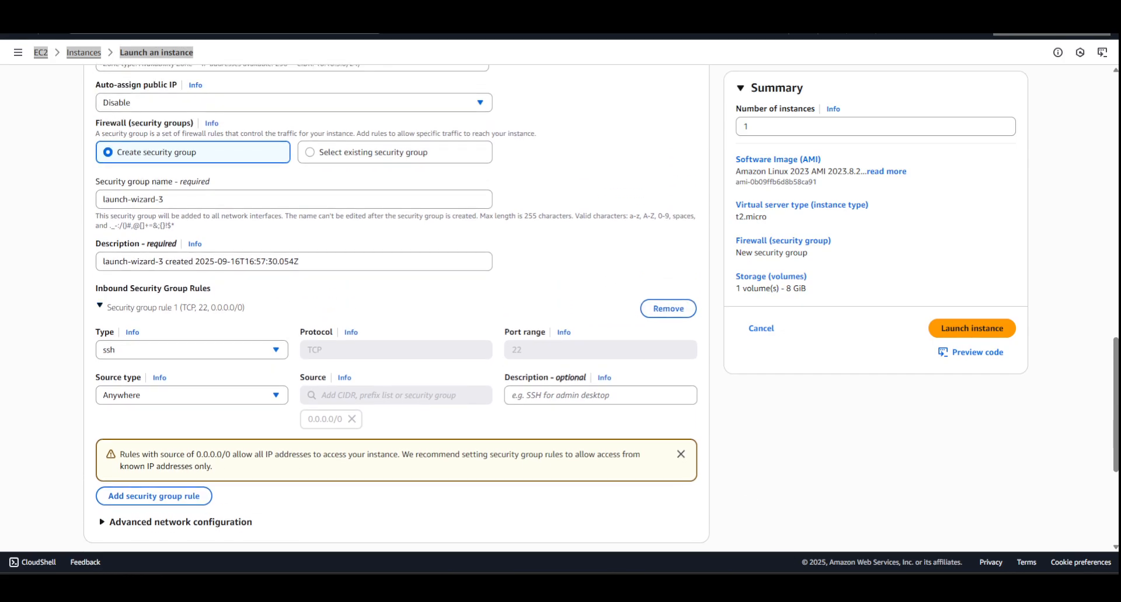
pyautogui.hotkey('alt', 'Tab')
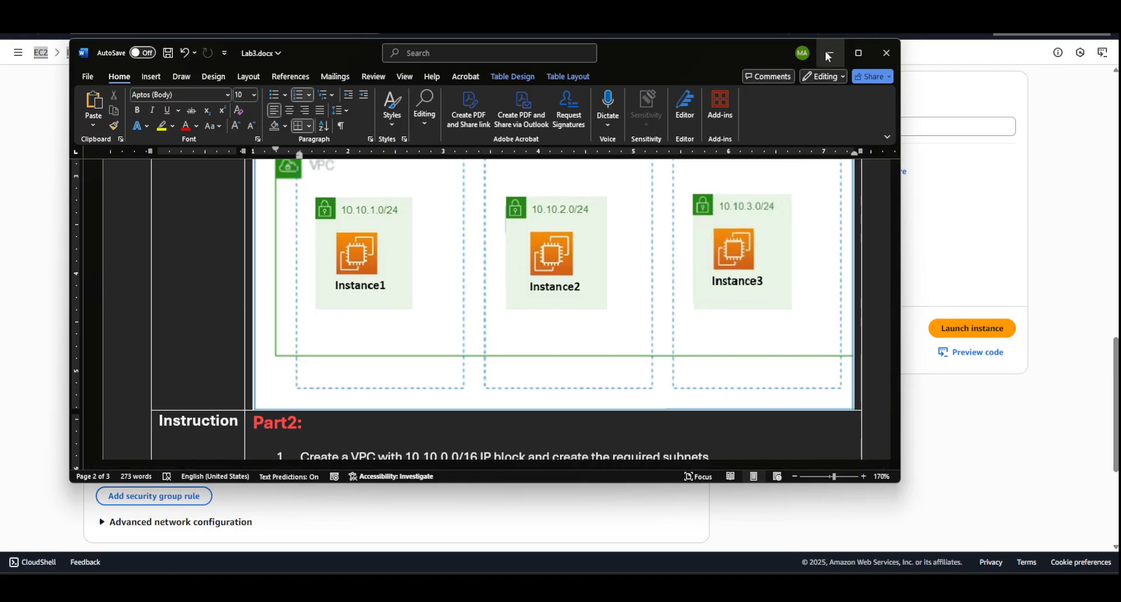
pyautogui.click(1055, 220)
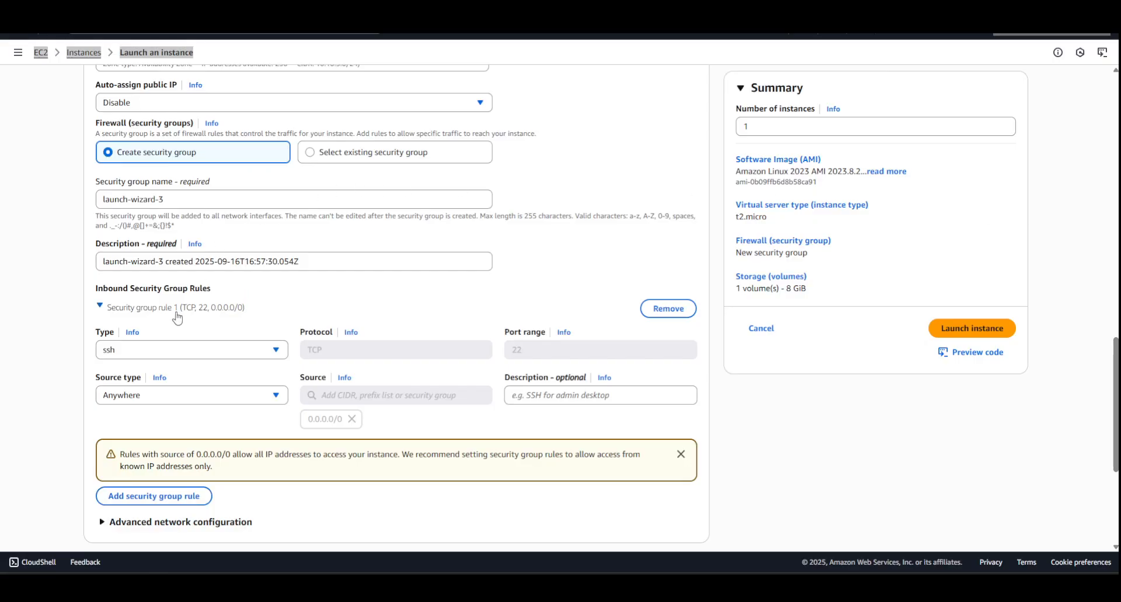
pyautogui.scroll(-1, 178, 324)
pyautogui.scroll(-1, 173, 337)
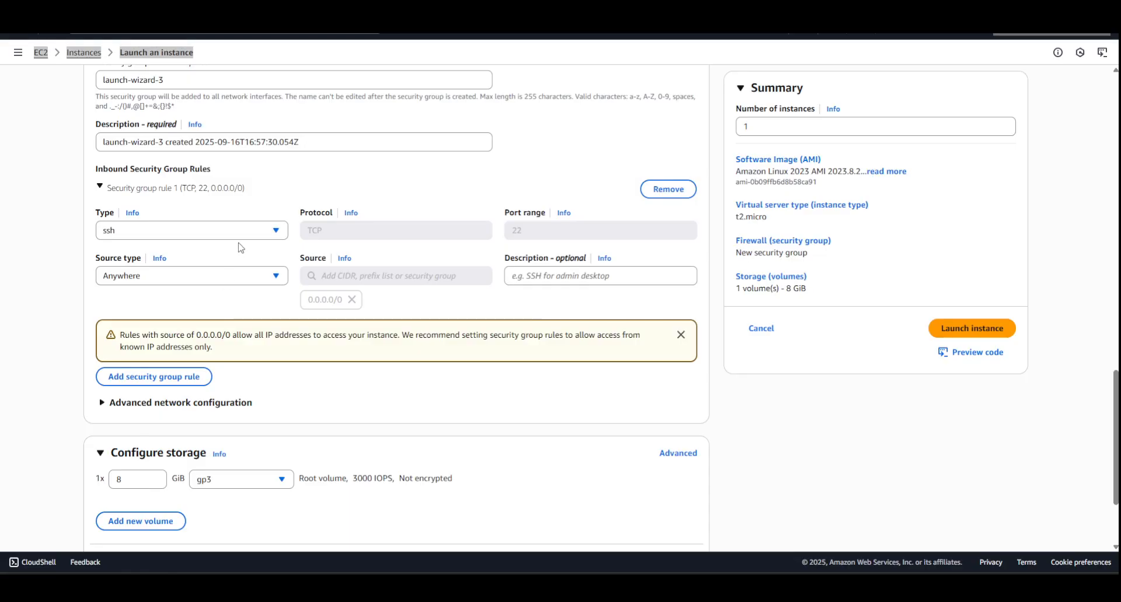
pyautogui.click(274, 231)
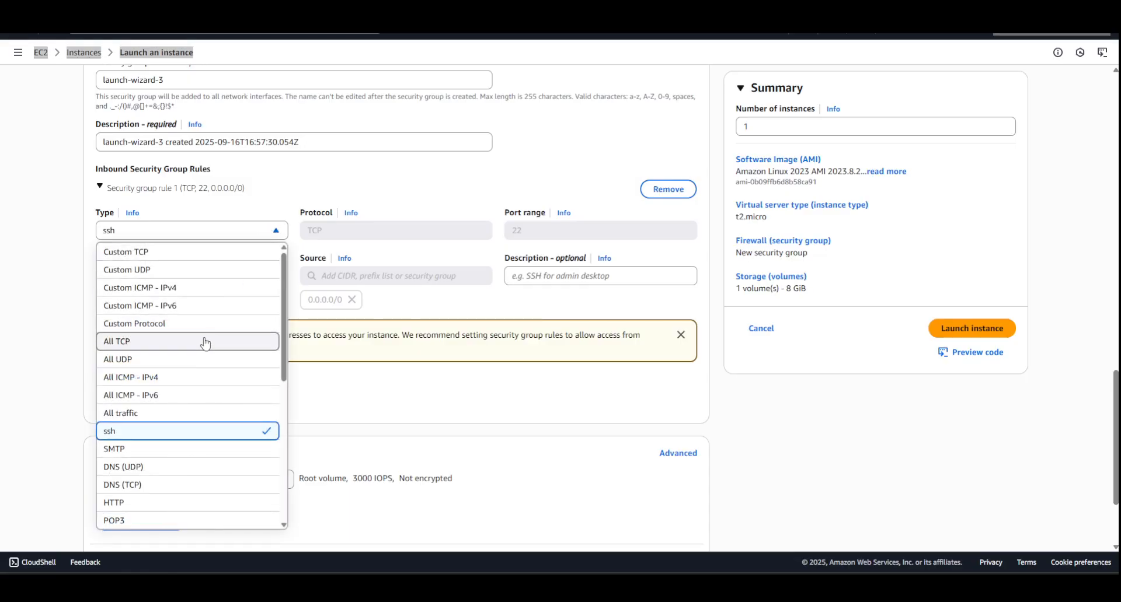
pyautogui.click(140, 380)
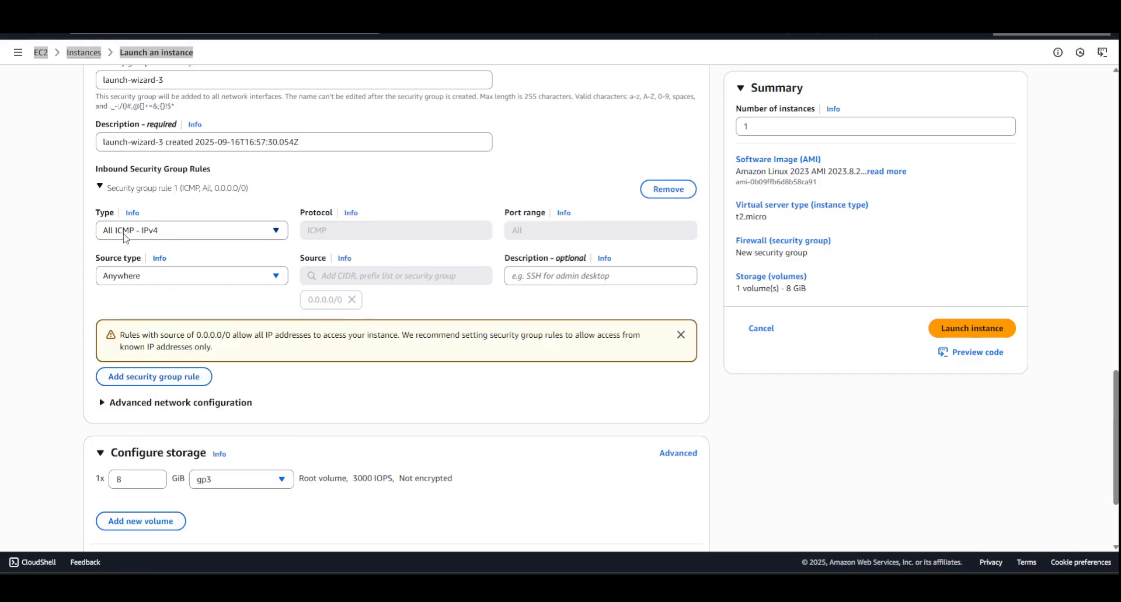
pyautogui.click(151, 235)
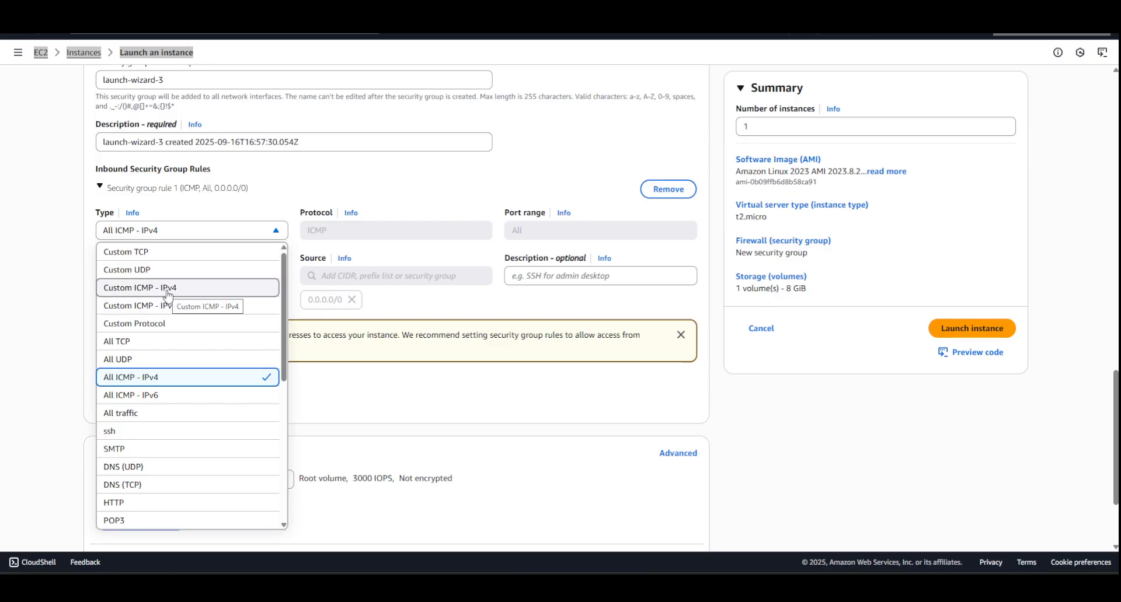
pyautogui.click(172, 381)
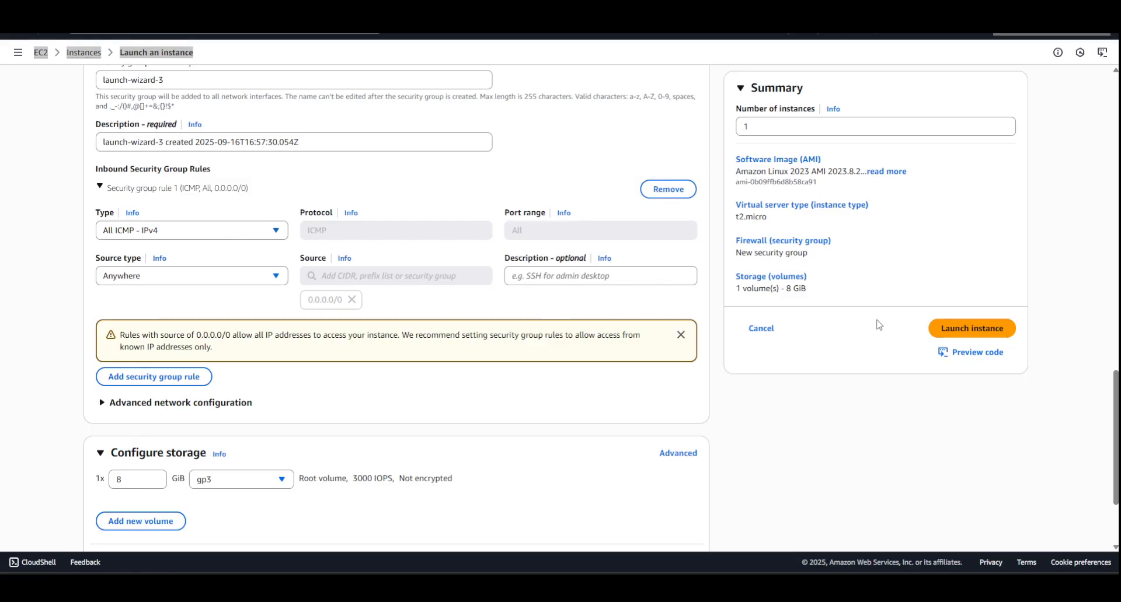
# Launch instance3 and refresh the EC2 instances list to check its state.
pyautogui.click(973, 329)
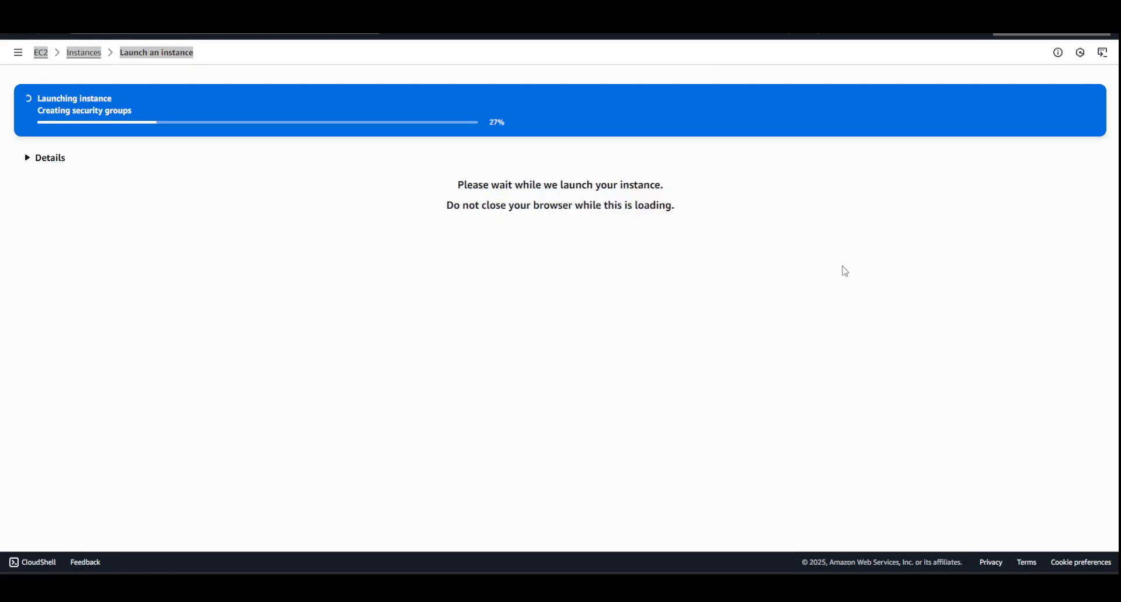
pyautogui.rightClick(87, 53)
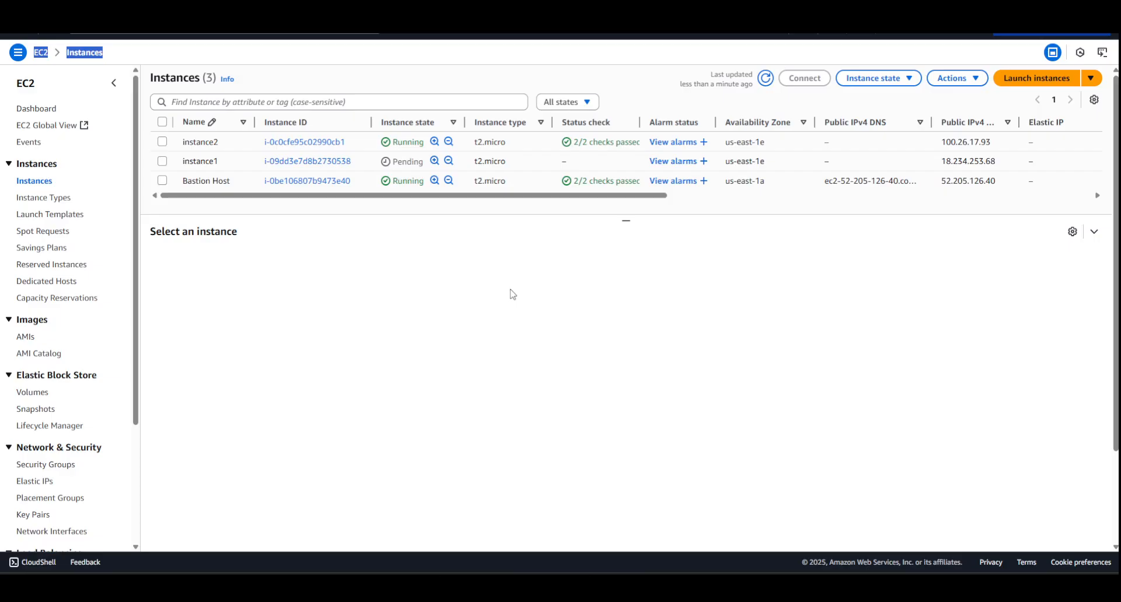
pyautogui.click(766, 77)
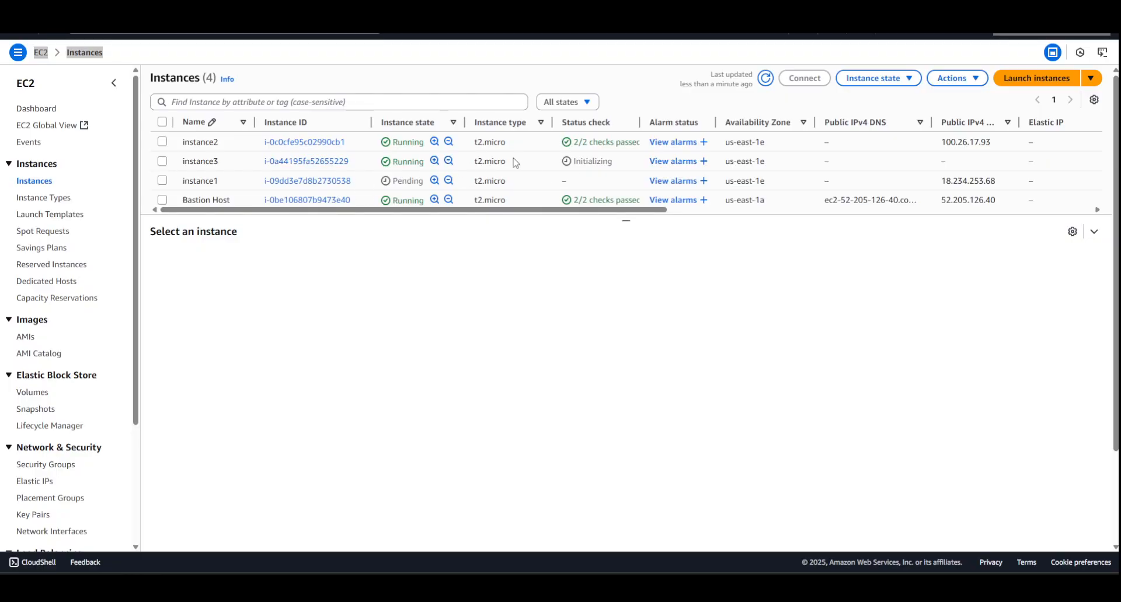
pyautogui.click(765, 79)
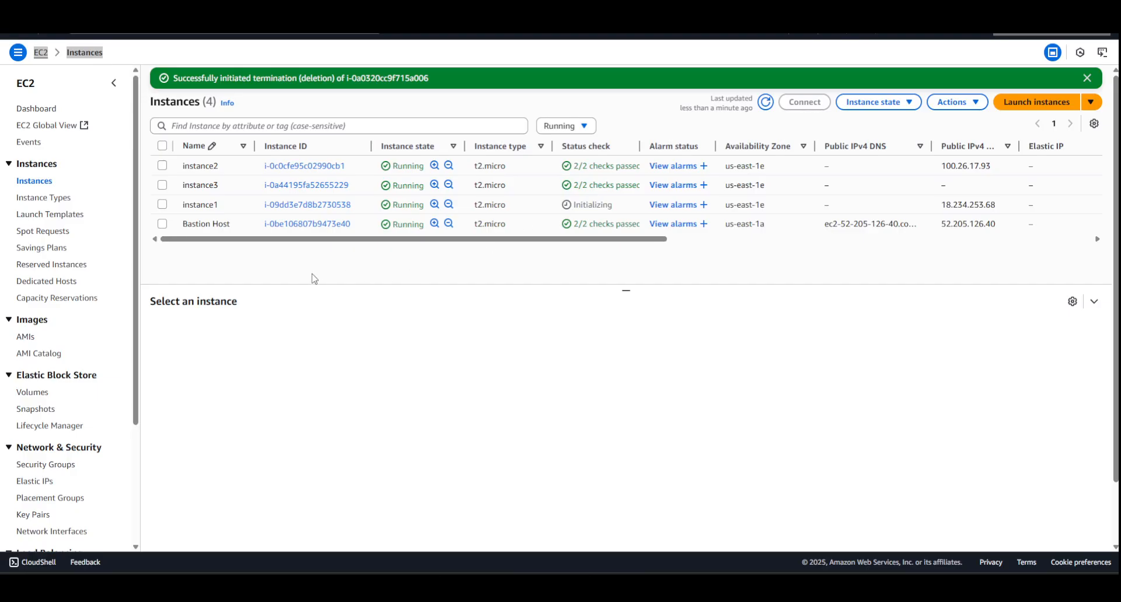
# Review instance3's summary, and return to the instances list filtered to running instances.
pyautogui.click(308, 186)
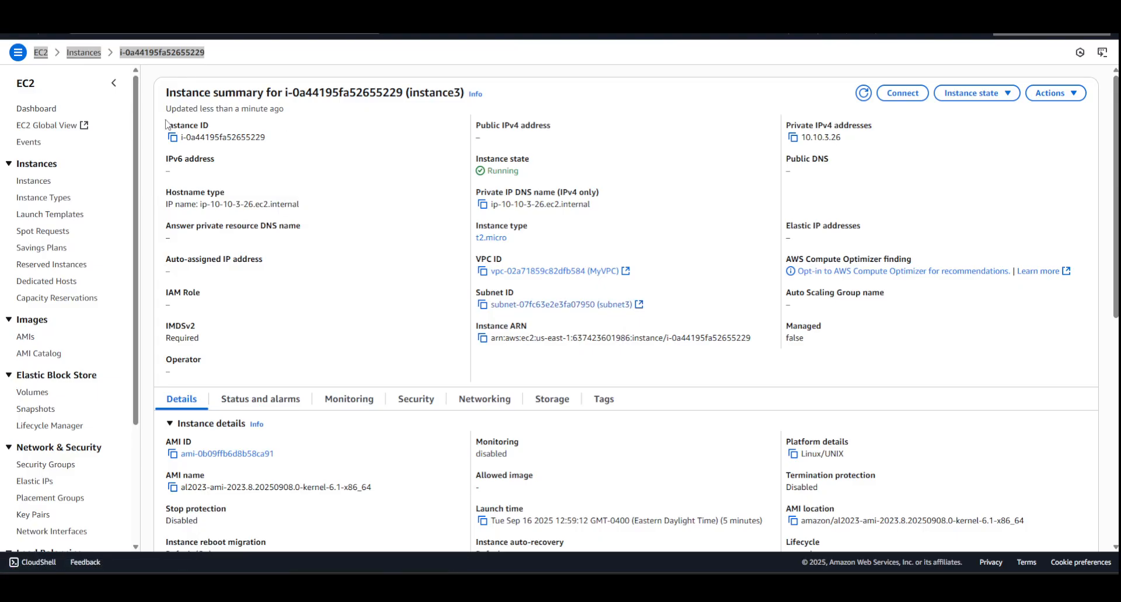
pyautogui.click(34, 181)
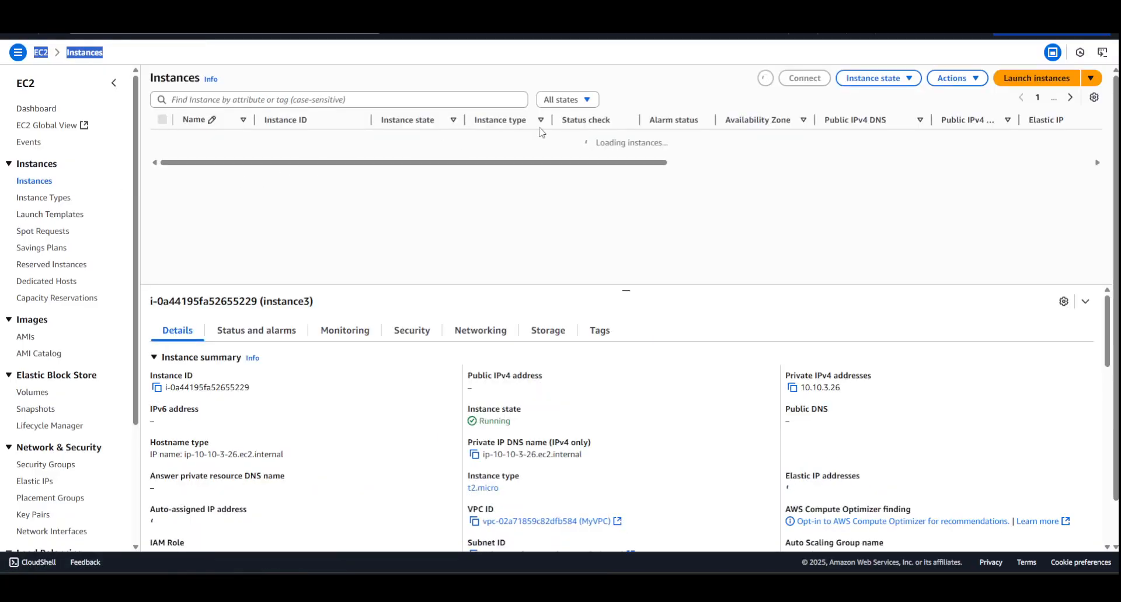
pyautogui.click(575, 104)
pyautogui.click(561, 140)
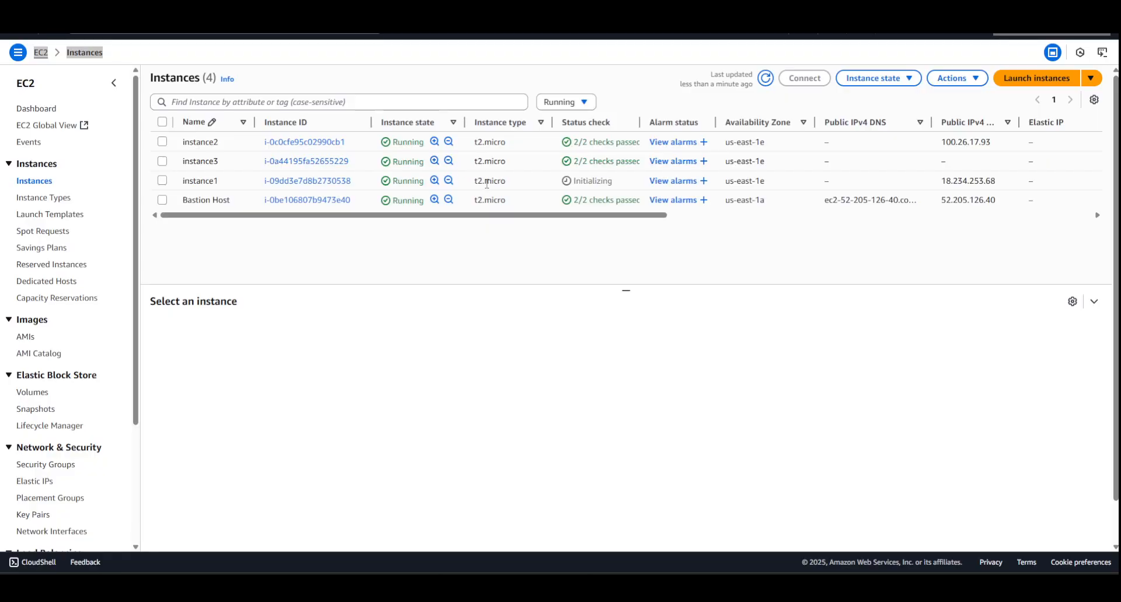
# Open instance2's summary, copy its private IPv4 address, and check its EC2 Instance Connect options.
pyautogui.click(290, 144)
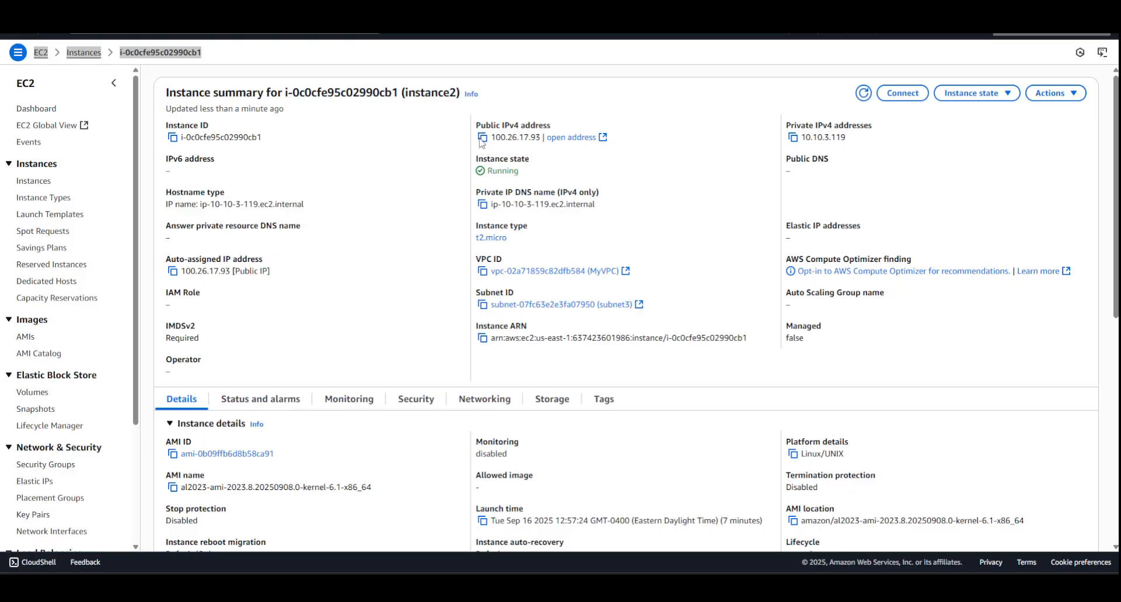
pyautogui.click(792, 140)
pyautogui.click(910, 94)
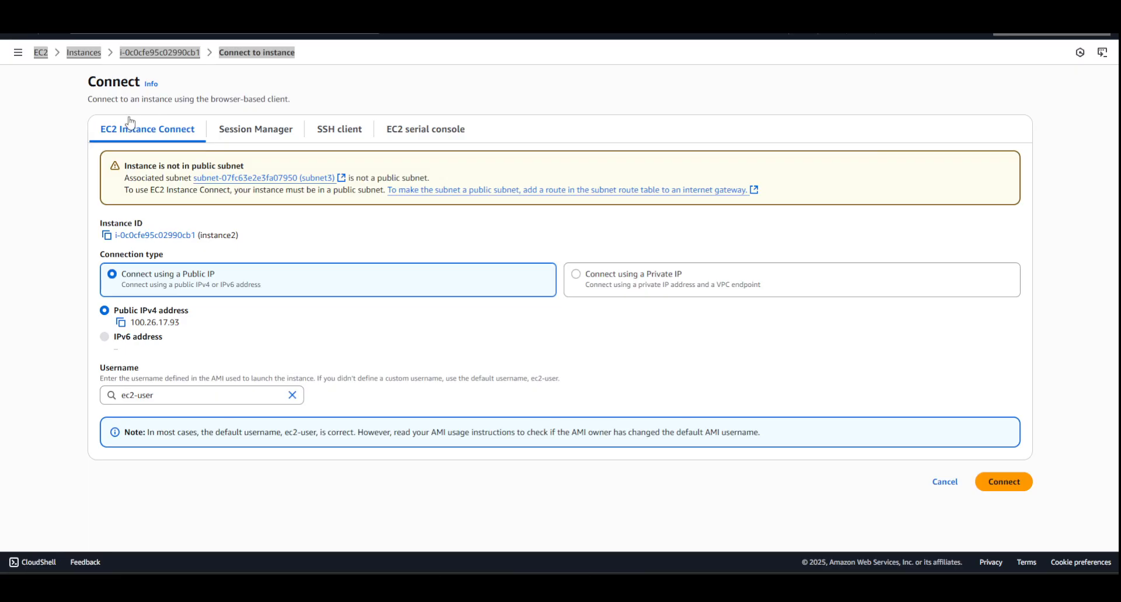
# Filter the instances list to running and connect to instance1's terminal with EC2 Instance Connect using its public IP.
pyautogui.click(84, 52)
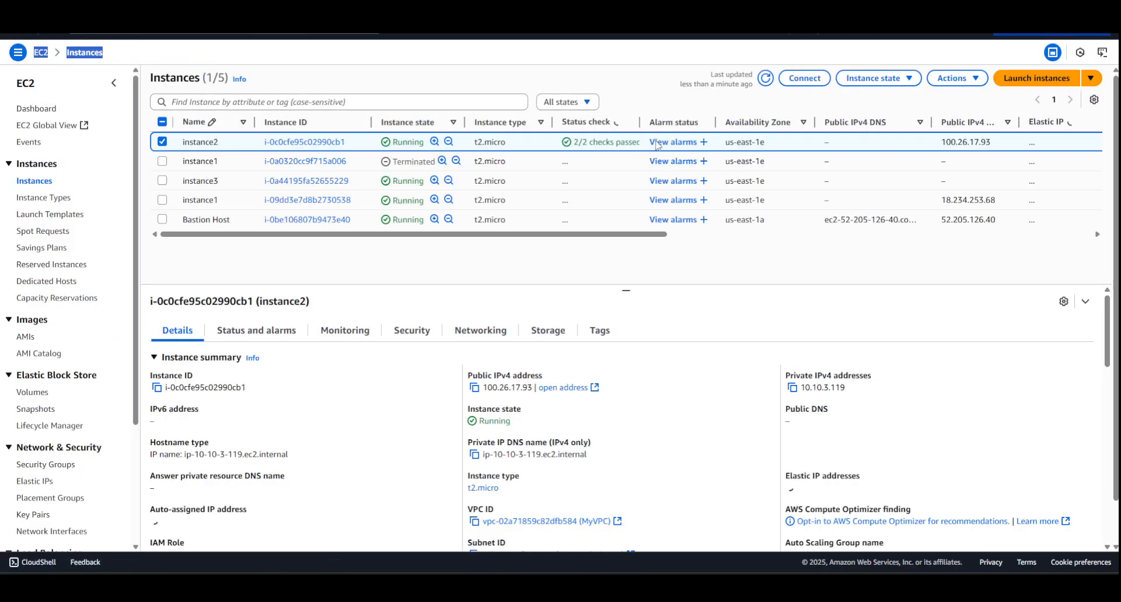
pyautogui.click(566, 99)
pyautogui.click(561, 140)
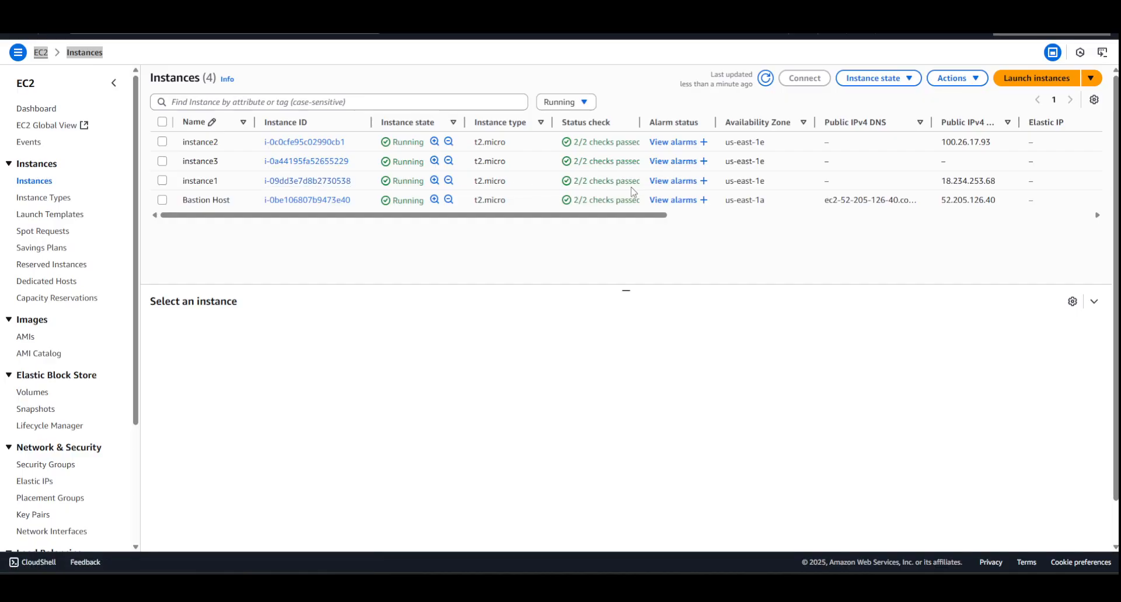
pyautogui.click(313, 181)
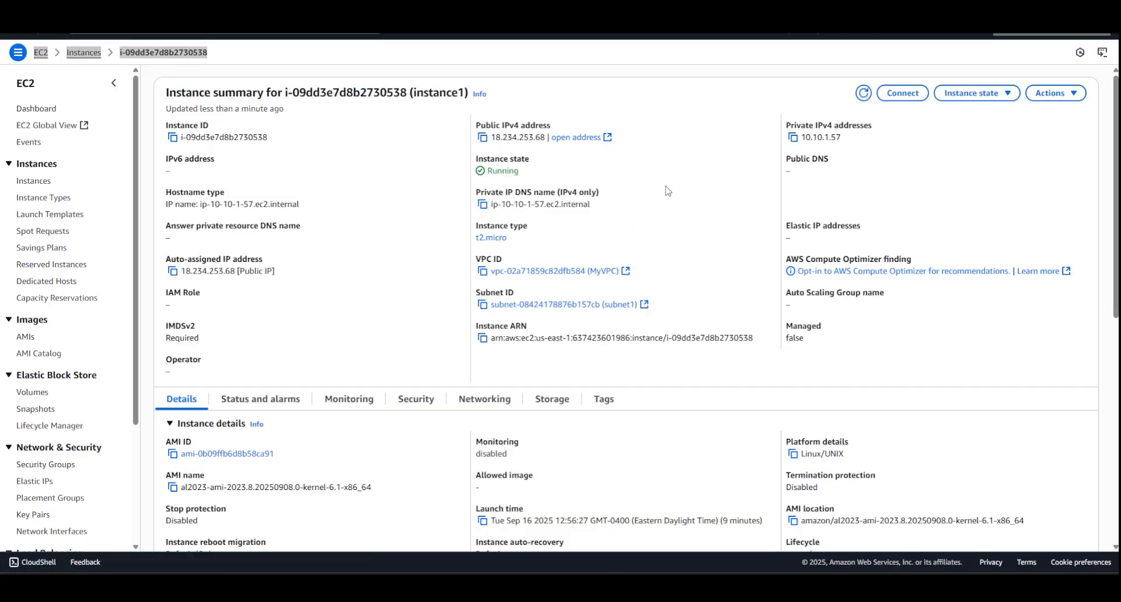
pyautogui.click(900, 95)
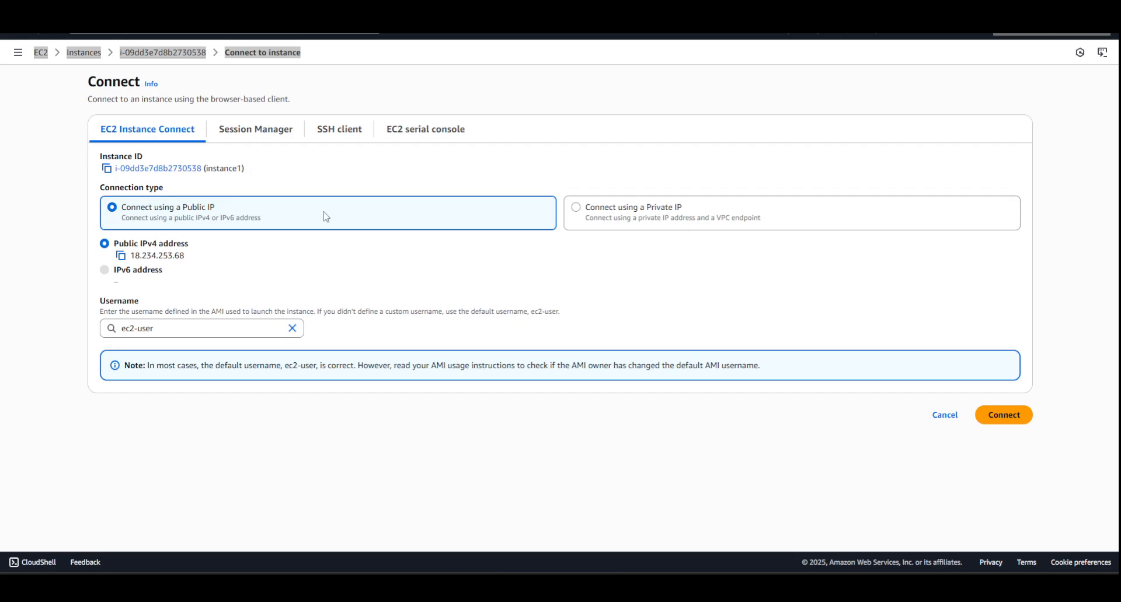
pyautogui.click(1009, 426)
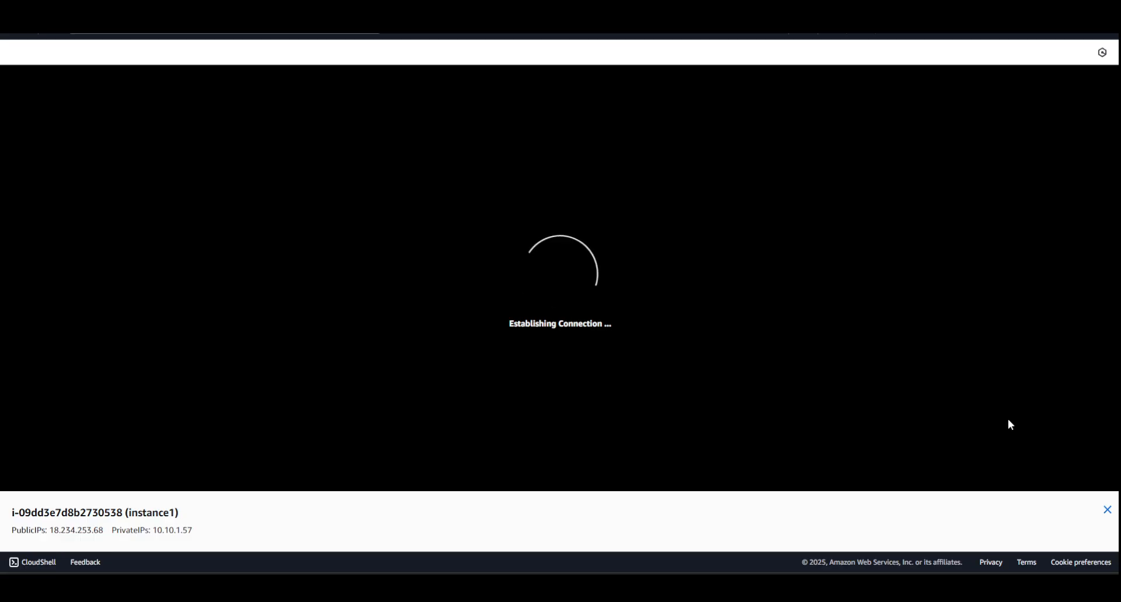
pyautogui.click(178, 164)
pyautogui.press('Return')
pyautogui.press('Return')
pyautogui.press('Return')
pyautogui.press('Return')
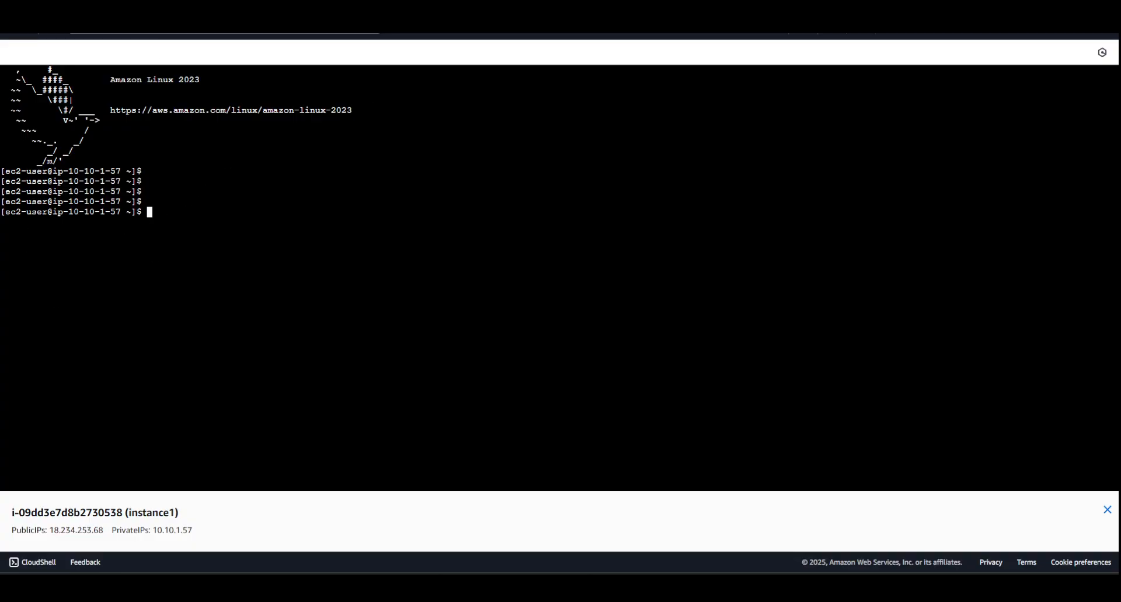
# Return to the running instances list and copy instance3's private IPv4 address from its summary.
pyautogui.hotkey('ctrl', 'shift', 'Tab')
pyautogui.click(40, 186)
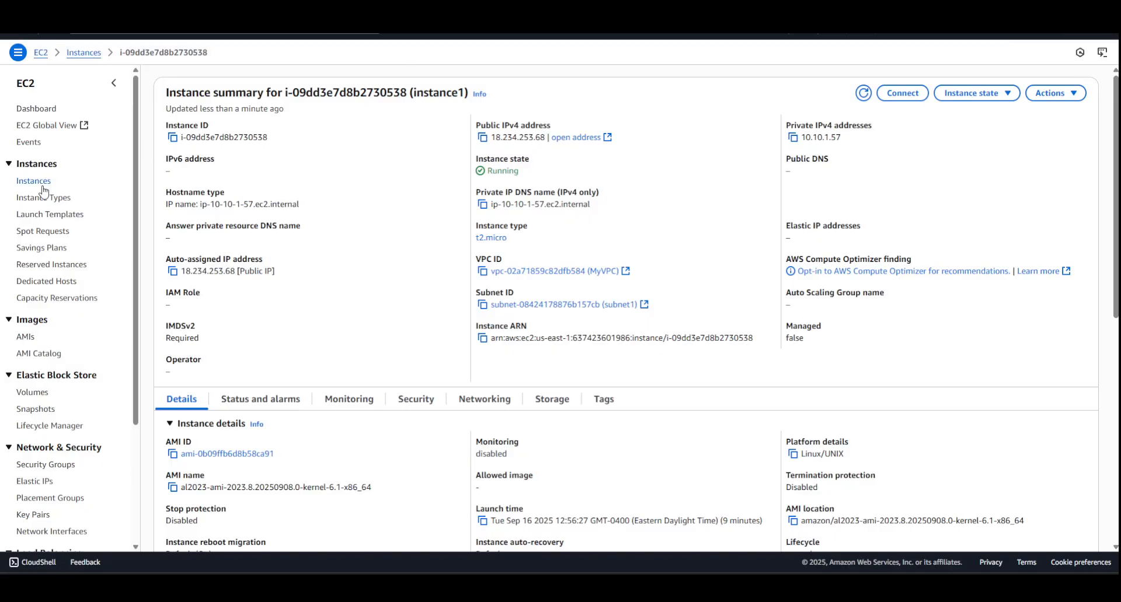
pyautogui.click(38, 182)
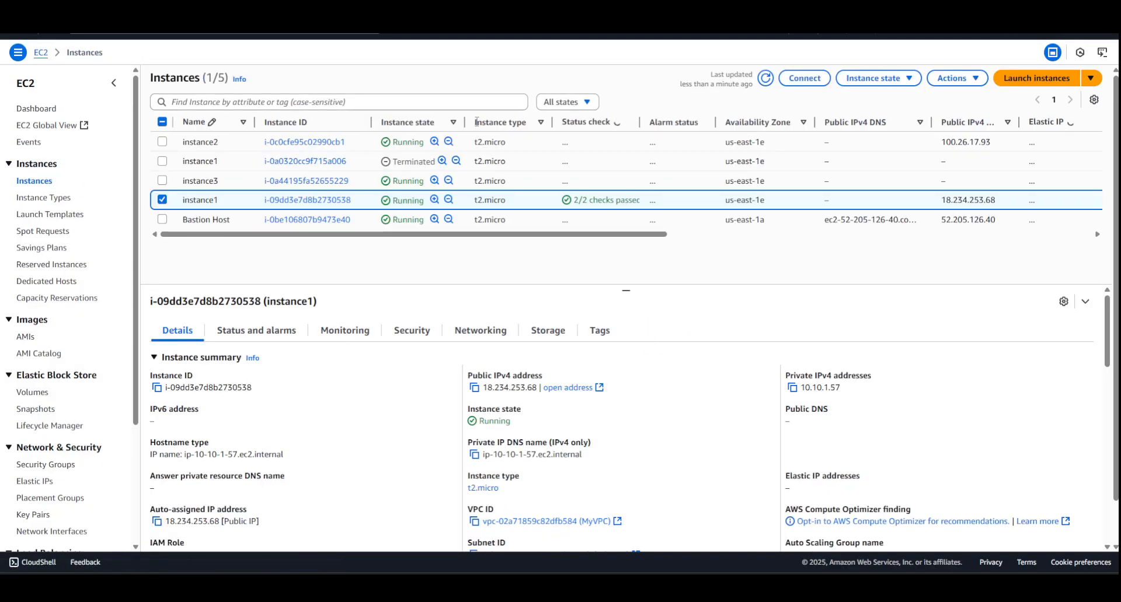
pyautogui.click(566, 102)
pyautogui.click(555, 143)
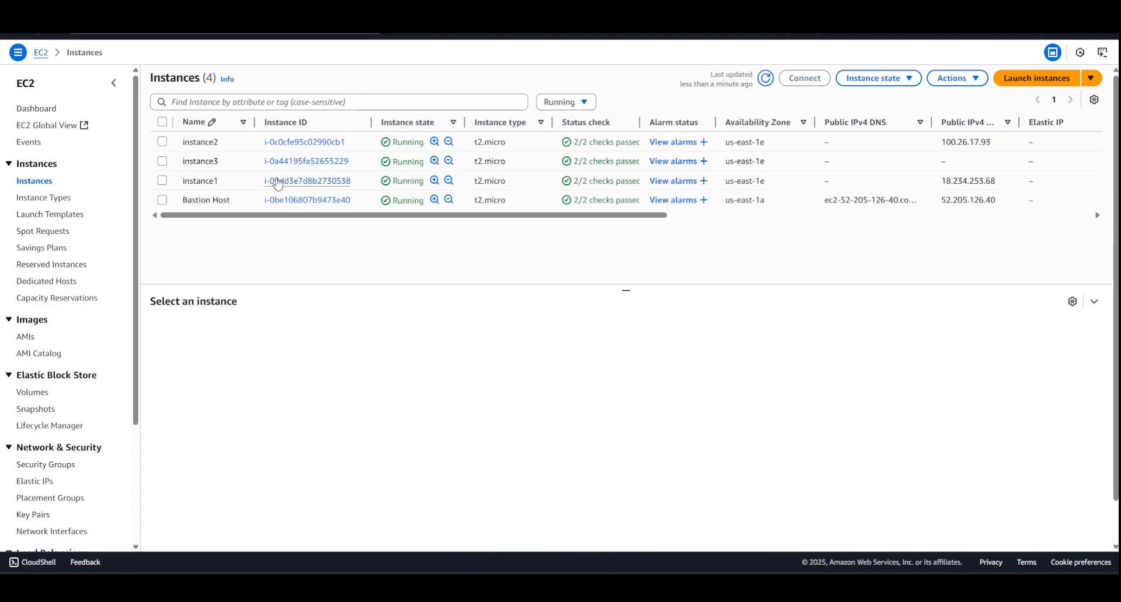
pyautogui.click(327, 162)
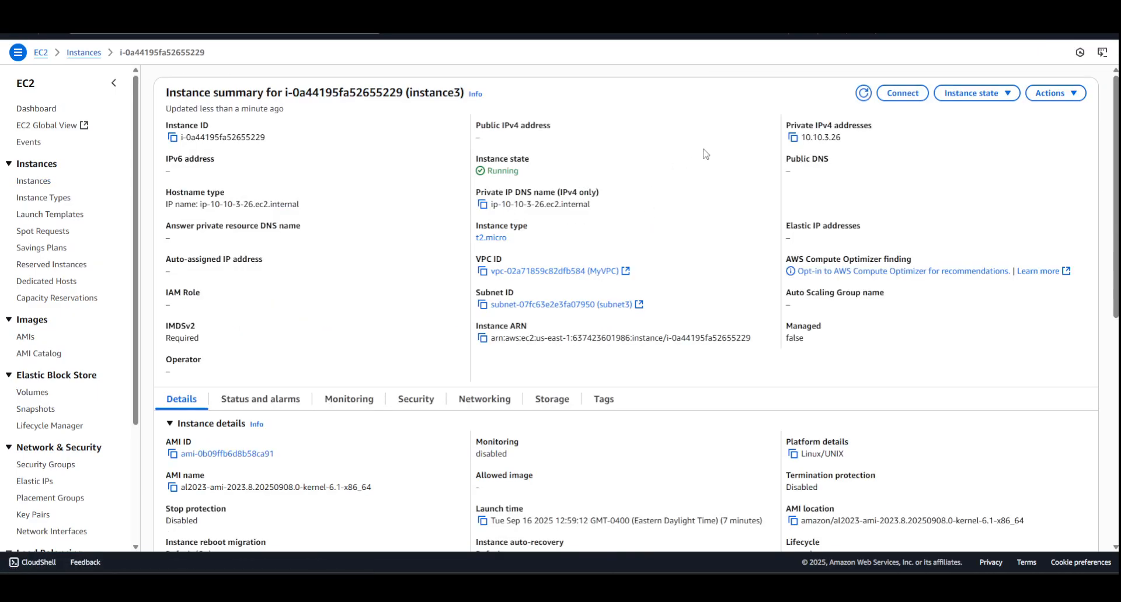
pyautogui.click(793, 137)
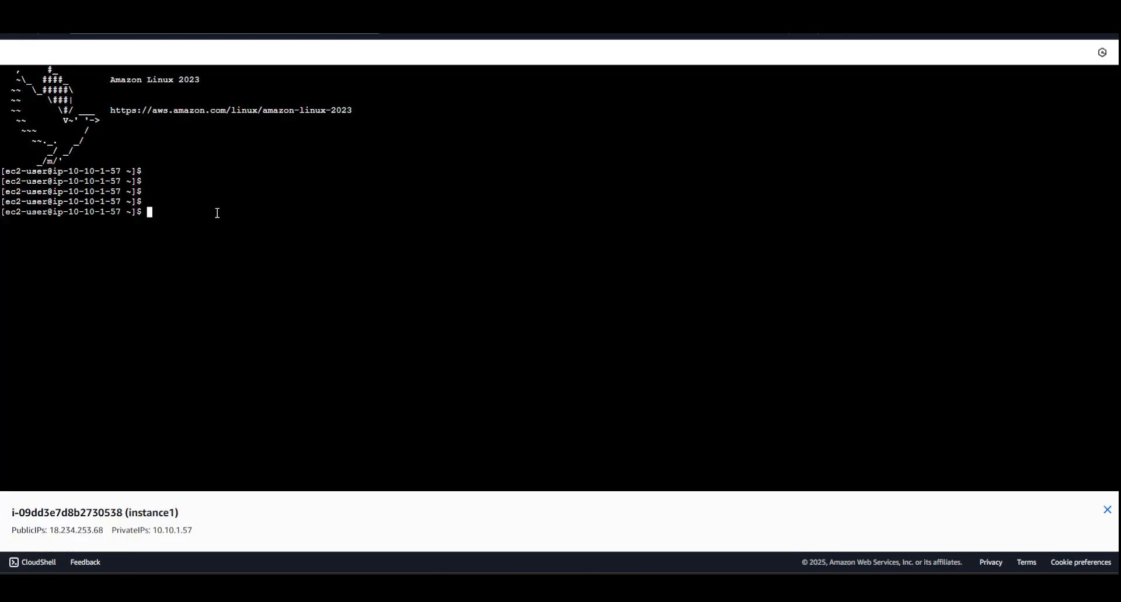
# Ping instance3 at 10.10.3.26 from instance1's terminal, and stop the ping after several replies.
pyautogui.write('ping')
pyautogui.rightClick(213, 214)
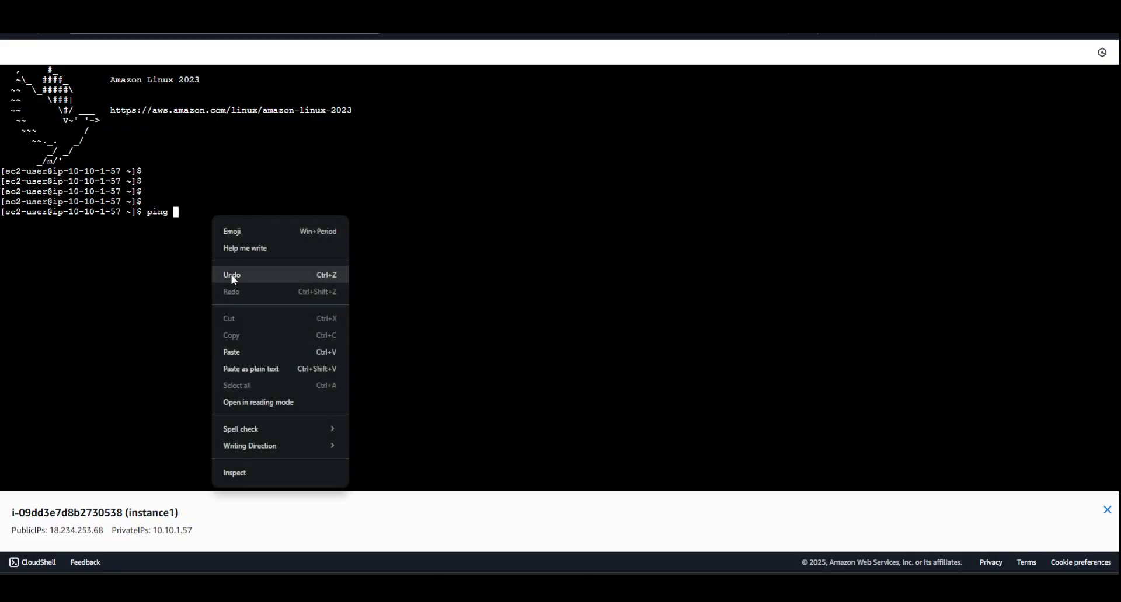
pyautogui.click(247, 368)
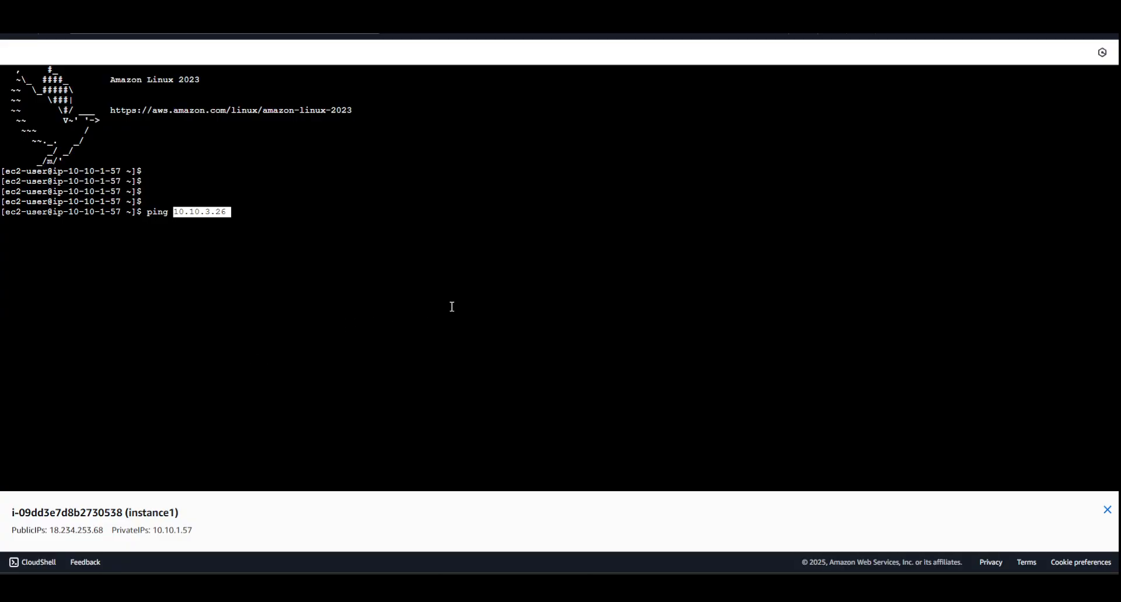
pyautogui.press('Return')
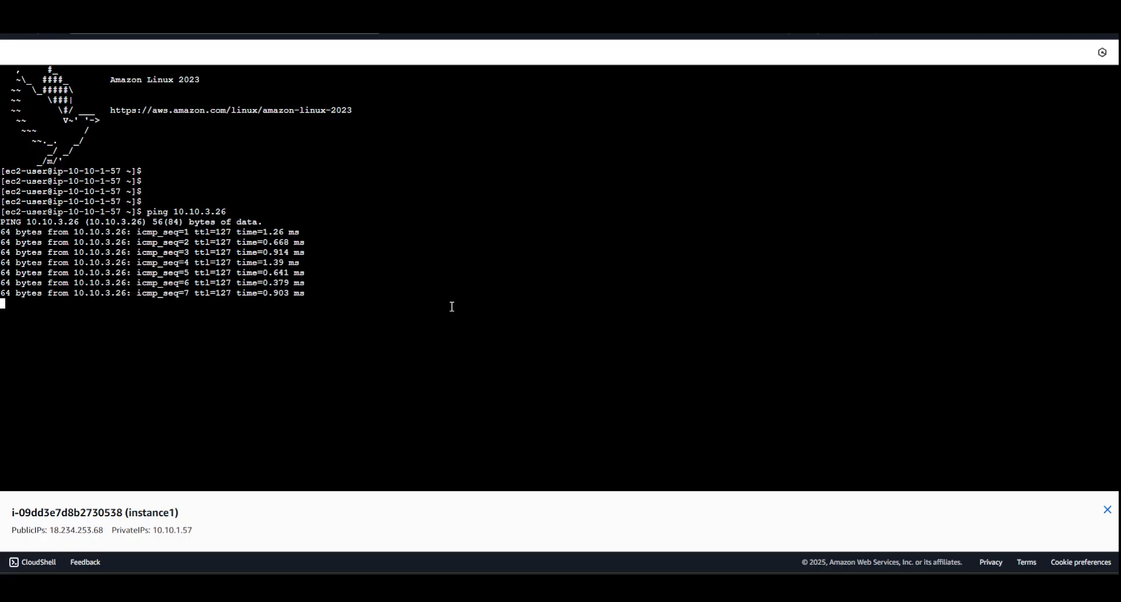
pyautogui.hotkey('ctrl', 'c')
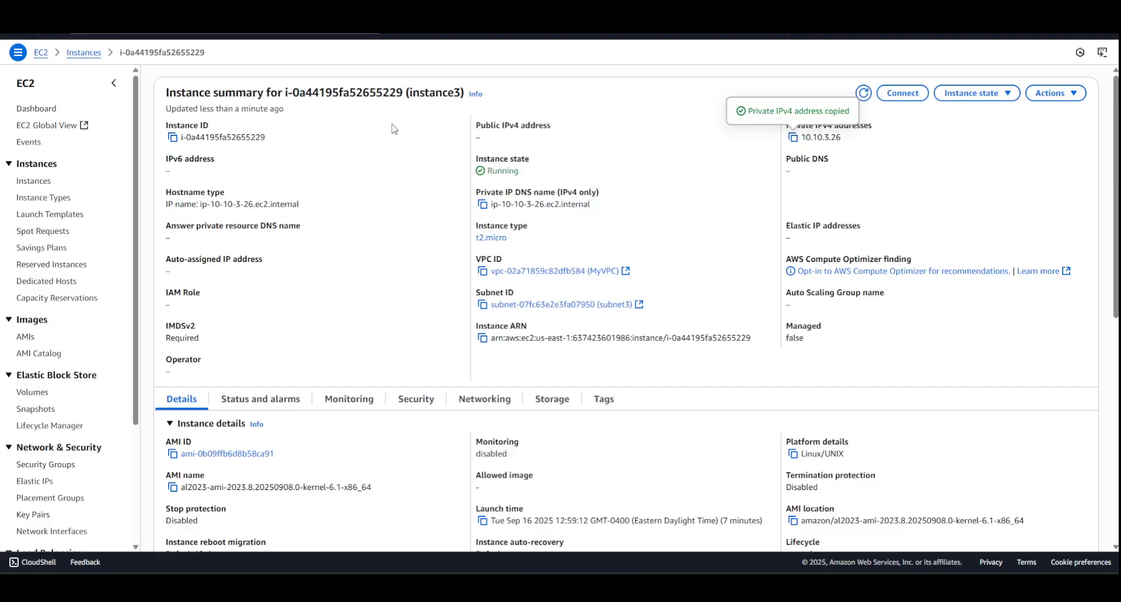
# Open the launch-wizard-3 security group from instance3's security details and start editing its inbound rules.
pyautogui.scroll(-2, 395, 225)
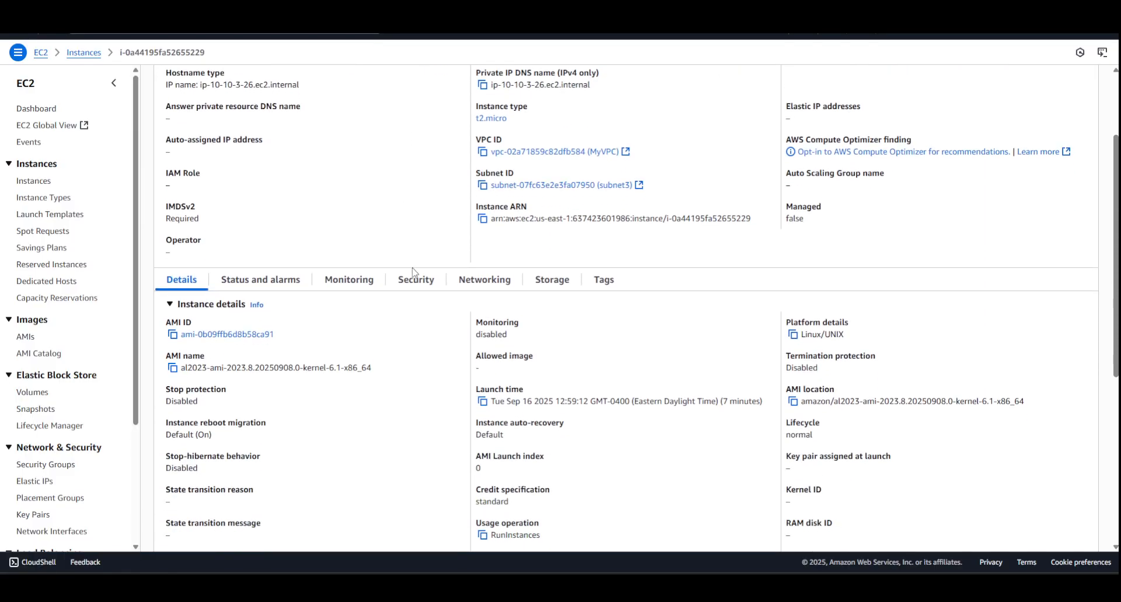
pyautogui.click(415, 282)
pyautogui.scroll(-1, 409, 292)
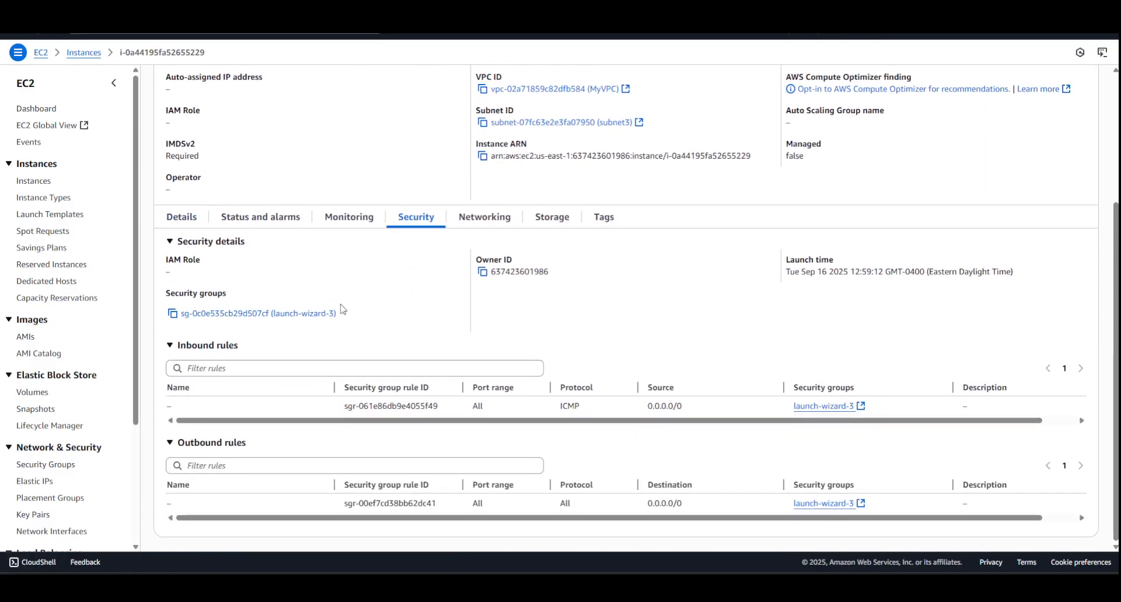
pyautogui.click(257, 312)
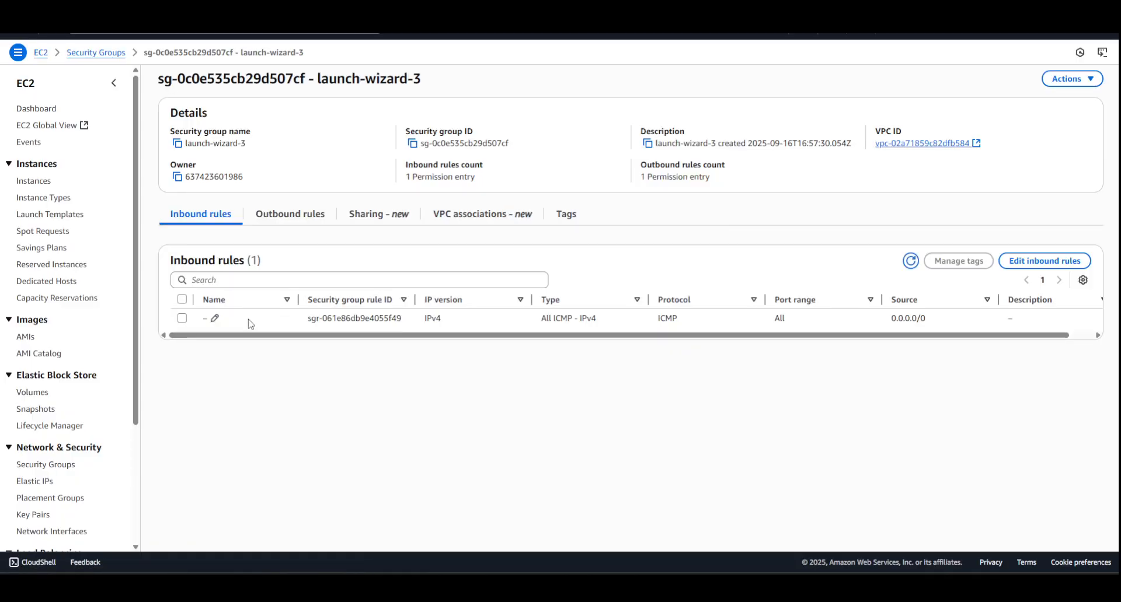
pyautogui.moveTo(599, 321); pyautogui.dragTo(542, 321)
pyautogui.click(649, 353)
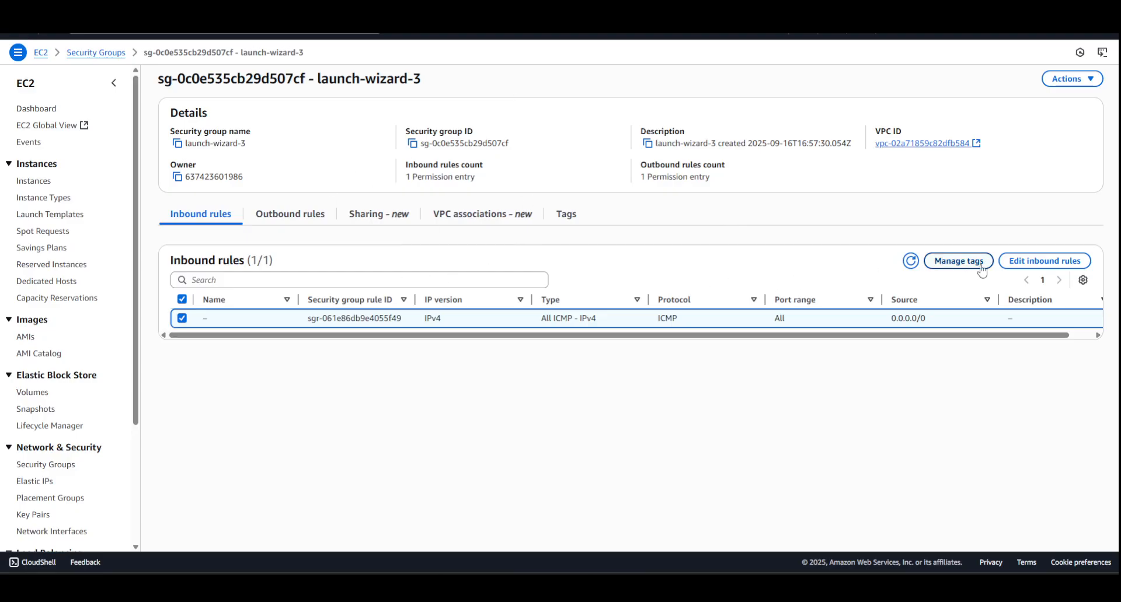
pyautogui.click(1042, 261)
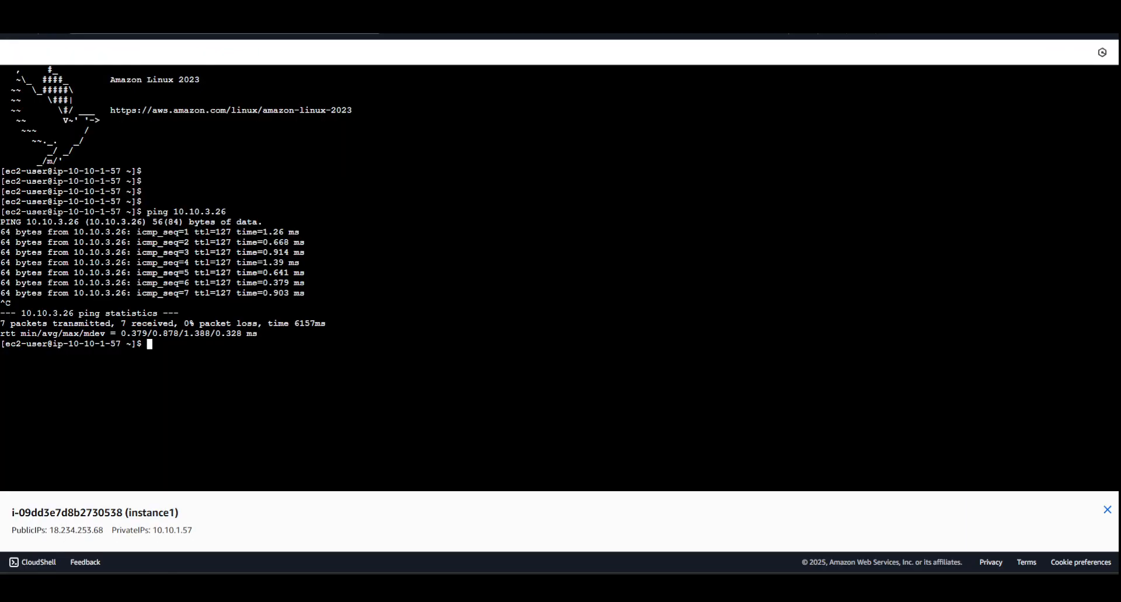
# Open EC2 in a separate browser tab, list the running instances, and copy instance1's private IPv4 address.
pyautogui.click(55, 32)
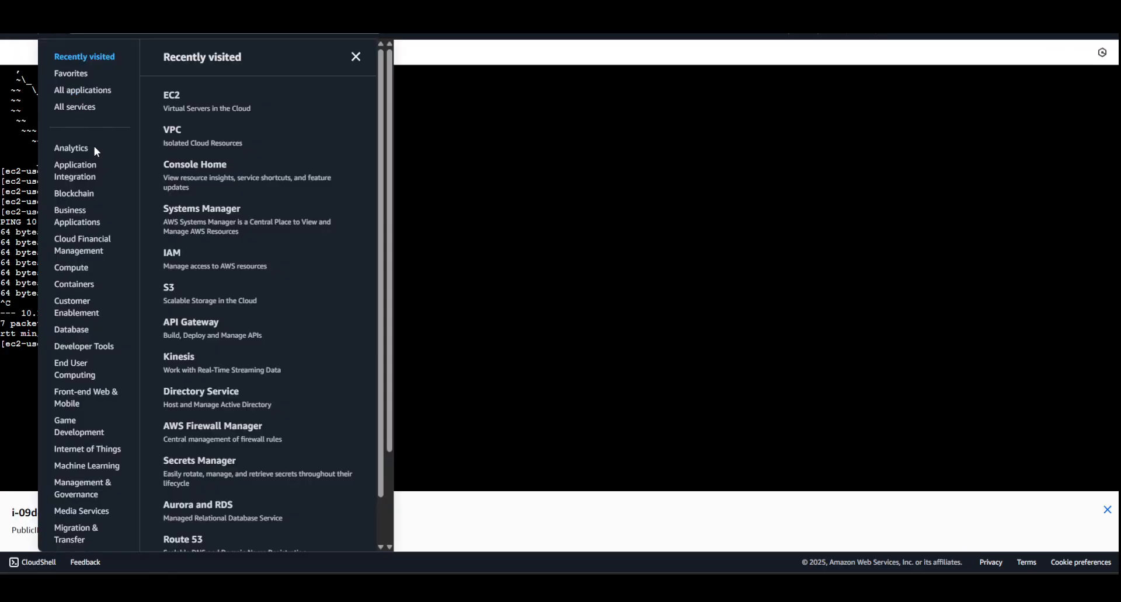
pyautogui.rightClick(176, 98)
pyautogui.click(186, 112)
pyautogui.click(493, 11)
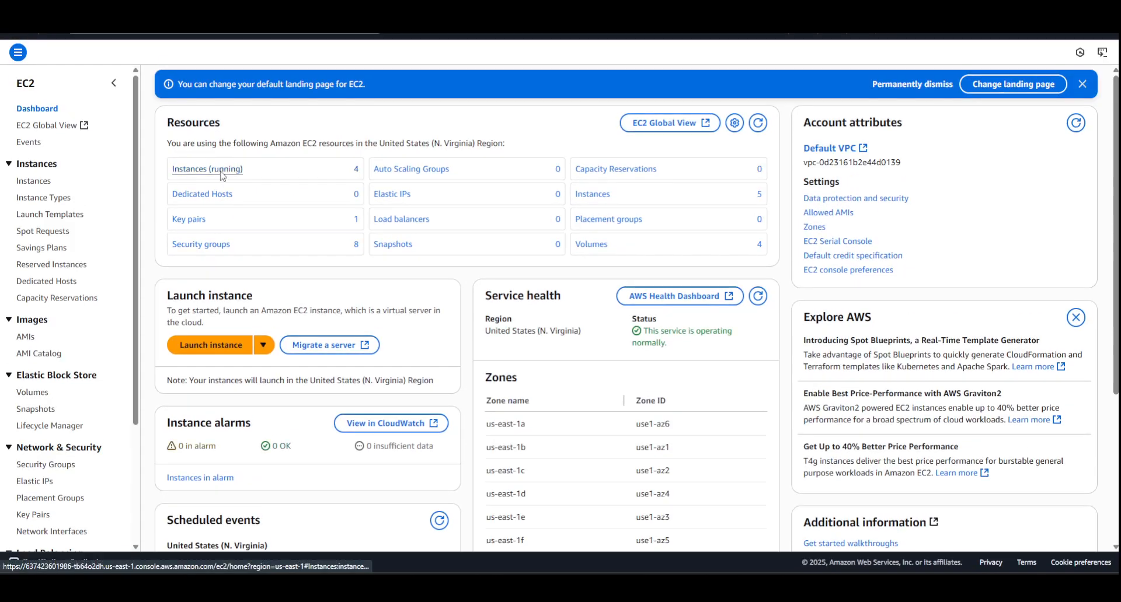
pyautogui.click(217, 171)
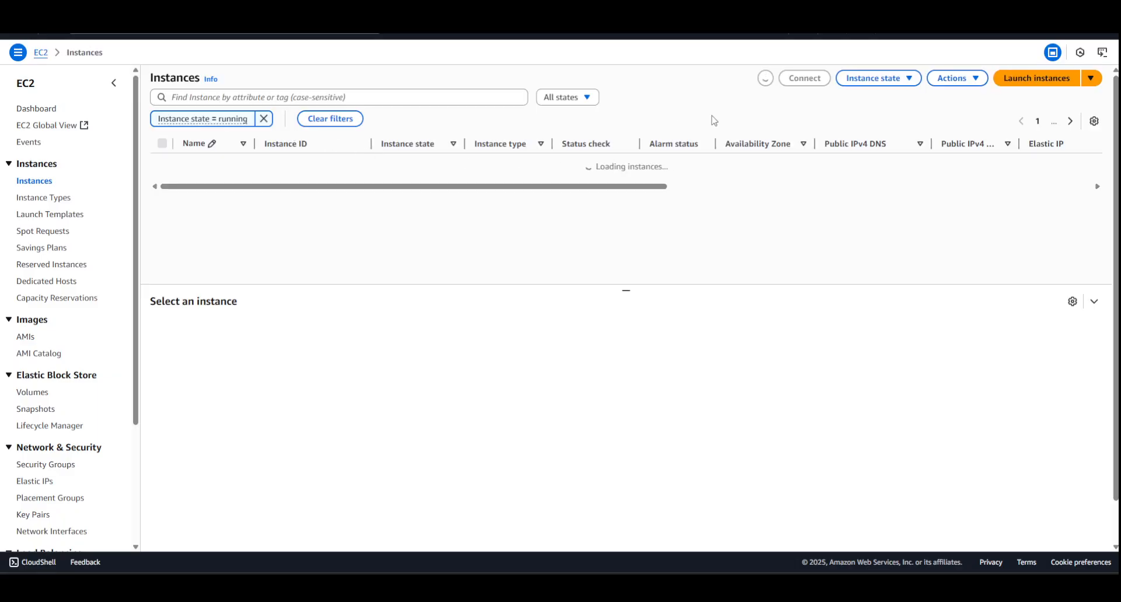
pyautogui.click(578, 98)
pyautogui.click(559, 135)
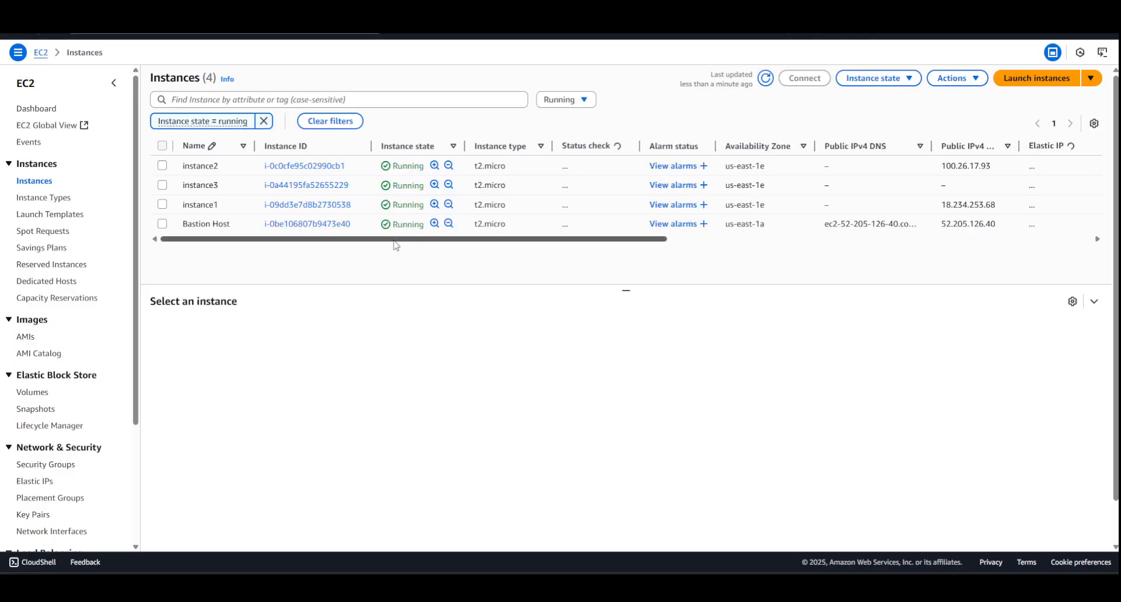
pyautogui.click(308, 202)
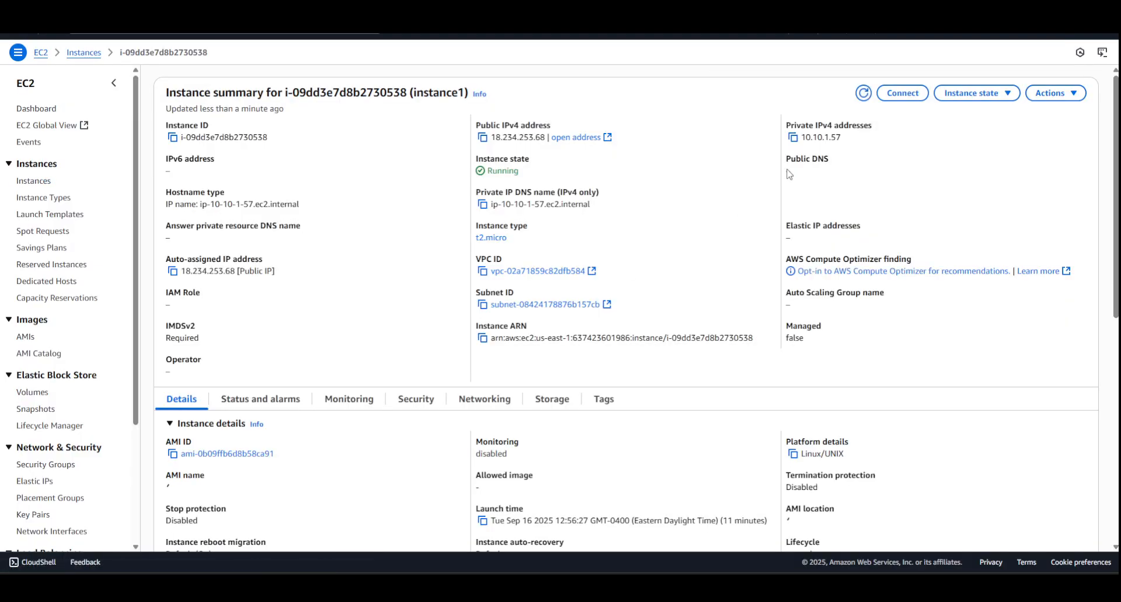
pyautogui.click(792, 138)
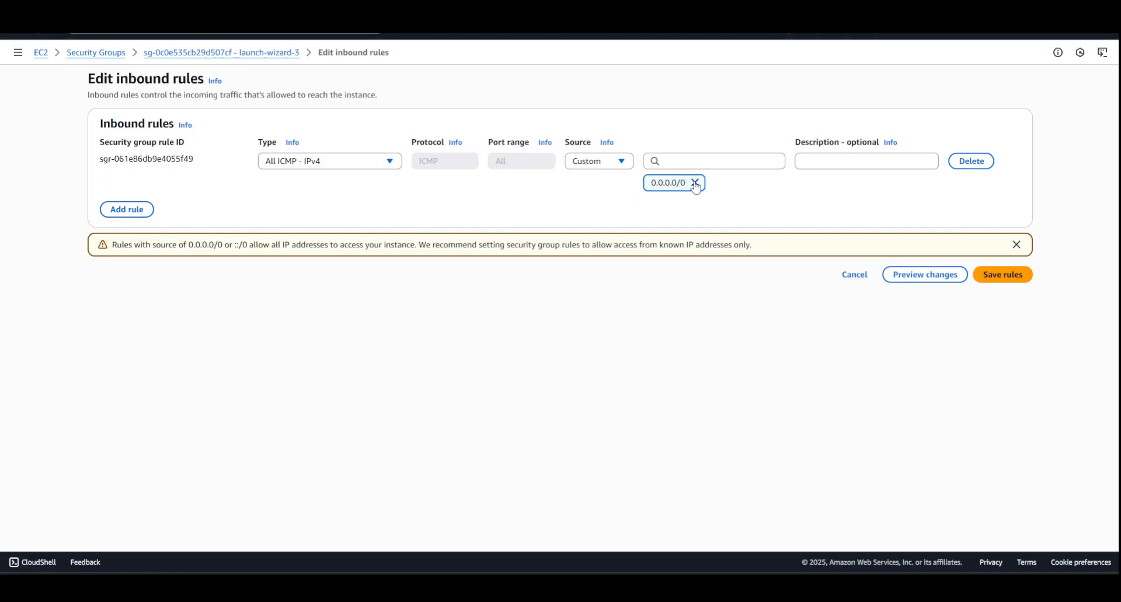
# Replace launch-wizard-3's existing inbound rule with an All ICMP - IPv4 rule from custom source 10.10.1.57/32, and save the rules.
pyautogui.click(964, 166)
pyautogui.click(127, 183)
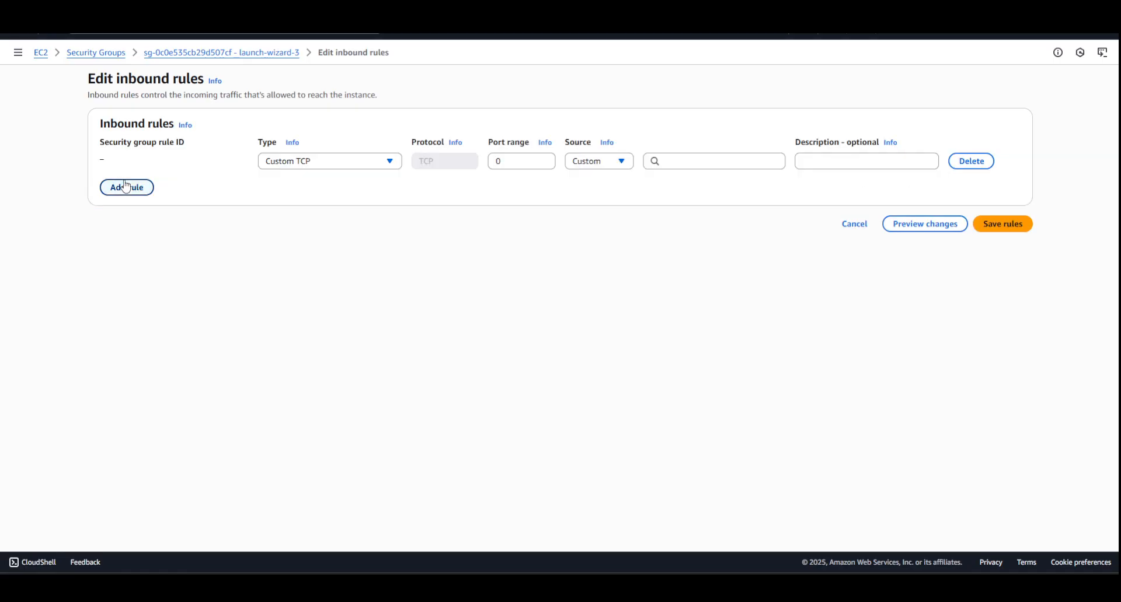
pyautogui.click(334, 161)
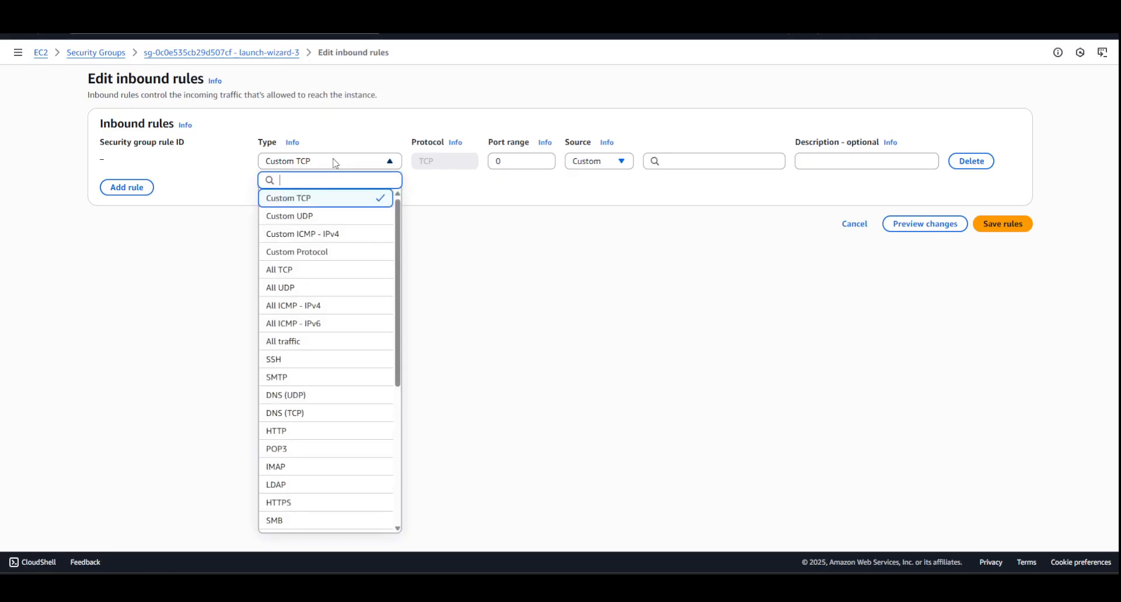
pyautogui.click(311, 308)
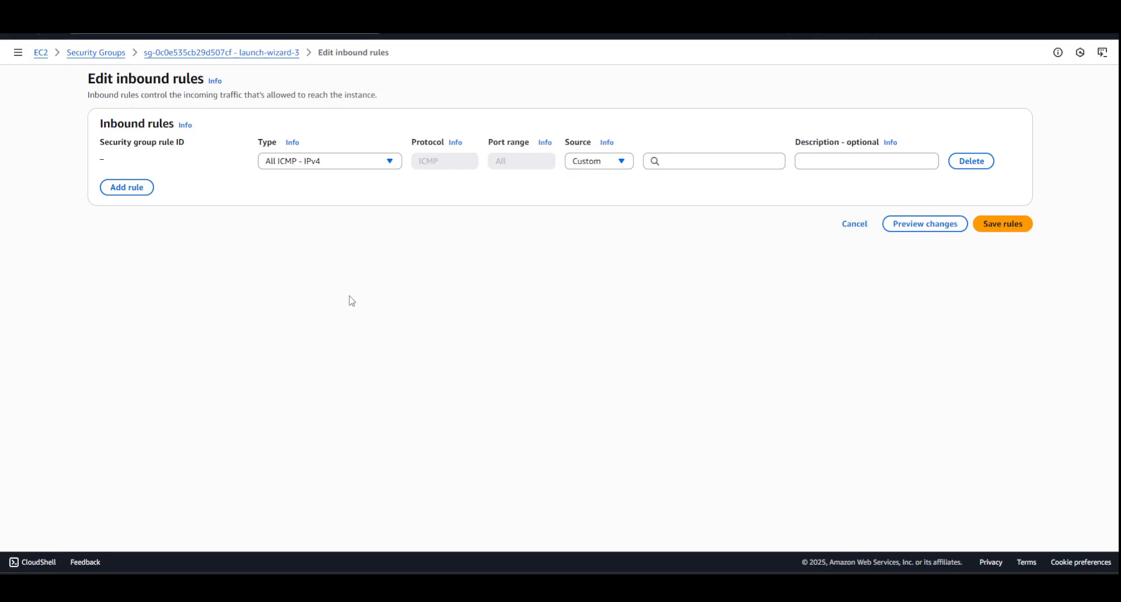
pyautogui.click(690, 157)
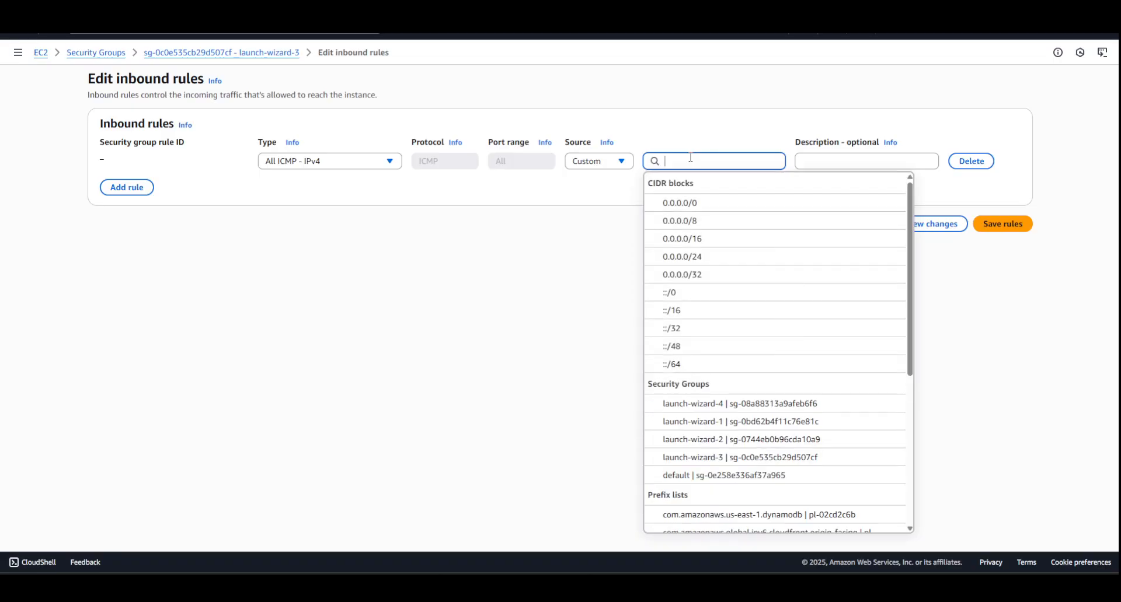
pyautogui.hotkey('ctrl', 'v')
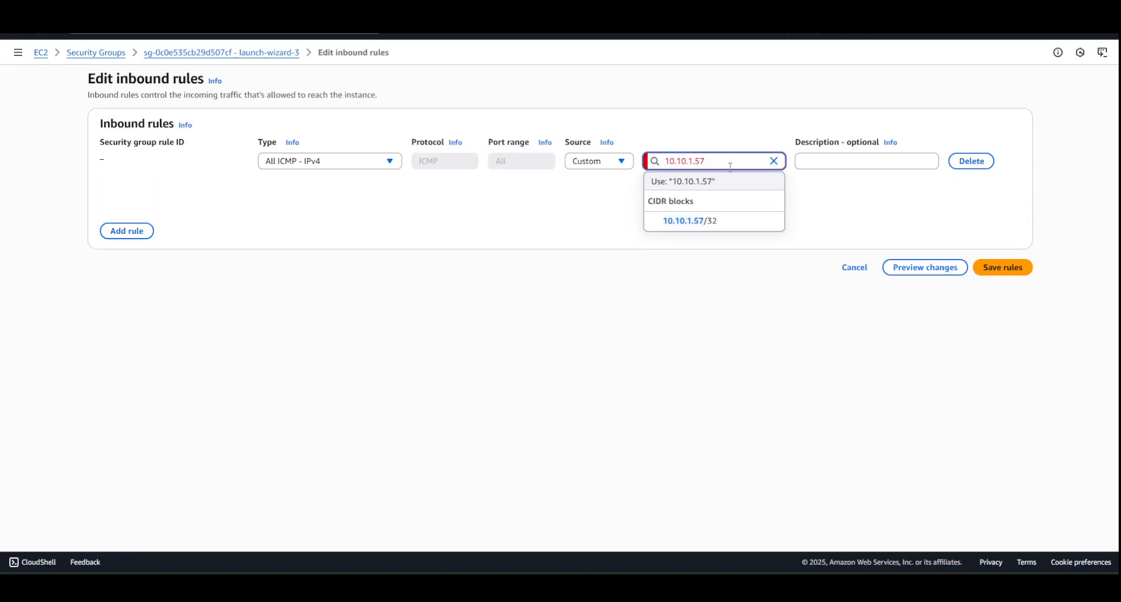
pyautogui.click(704, 222)
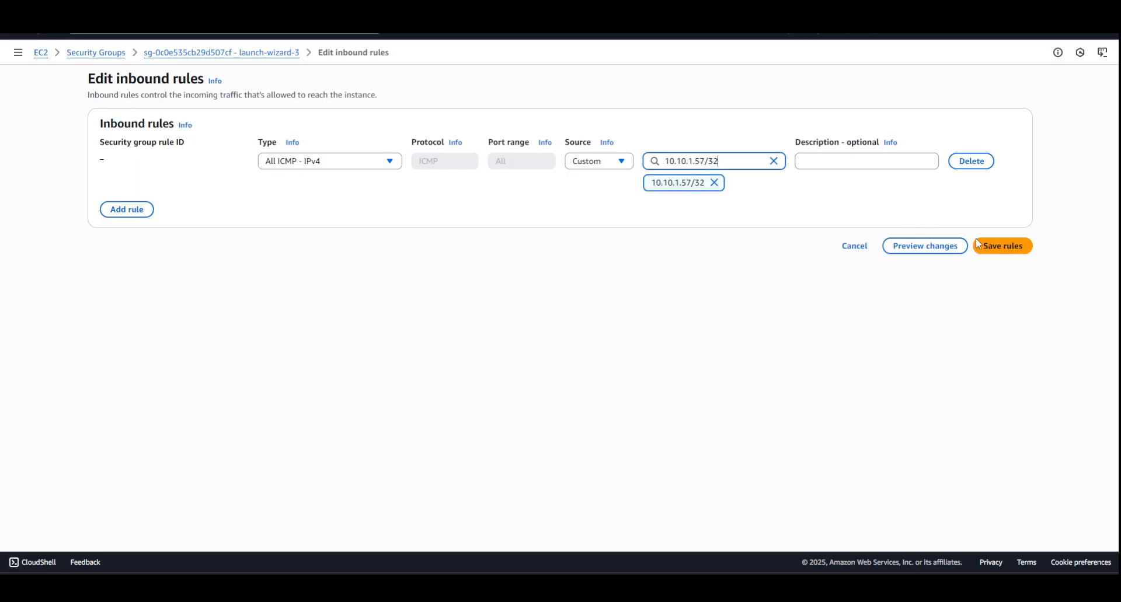
pyautogui.click(999, 248)
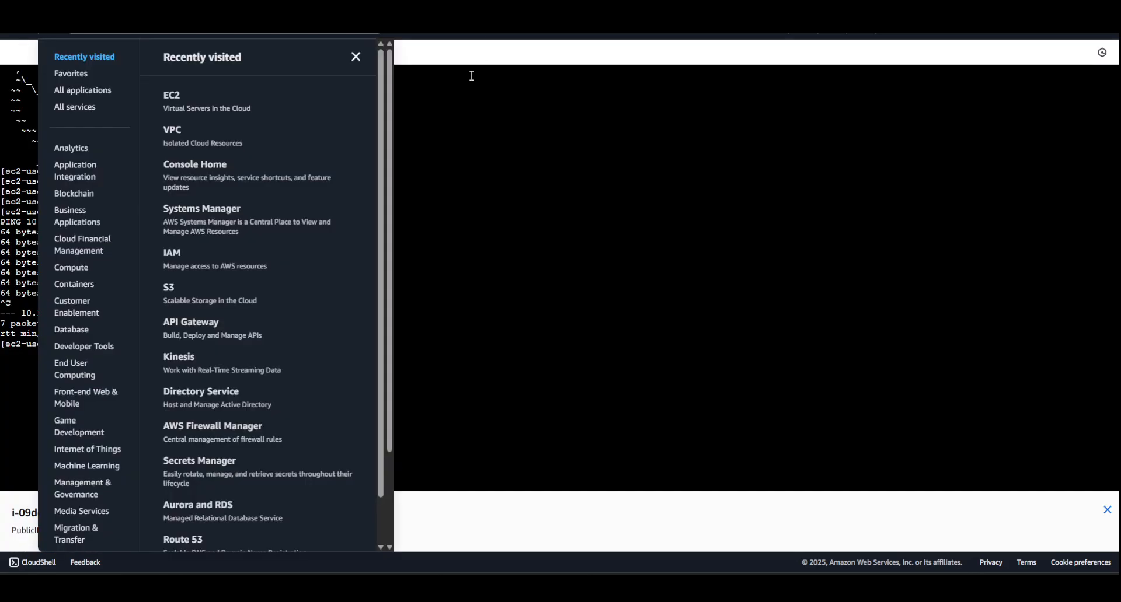
# Return to instance1's terminal, ping instance3 at 10.10.3.26 again, and stop the ping after about ten replies.
pyautogui.click(472, 76)
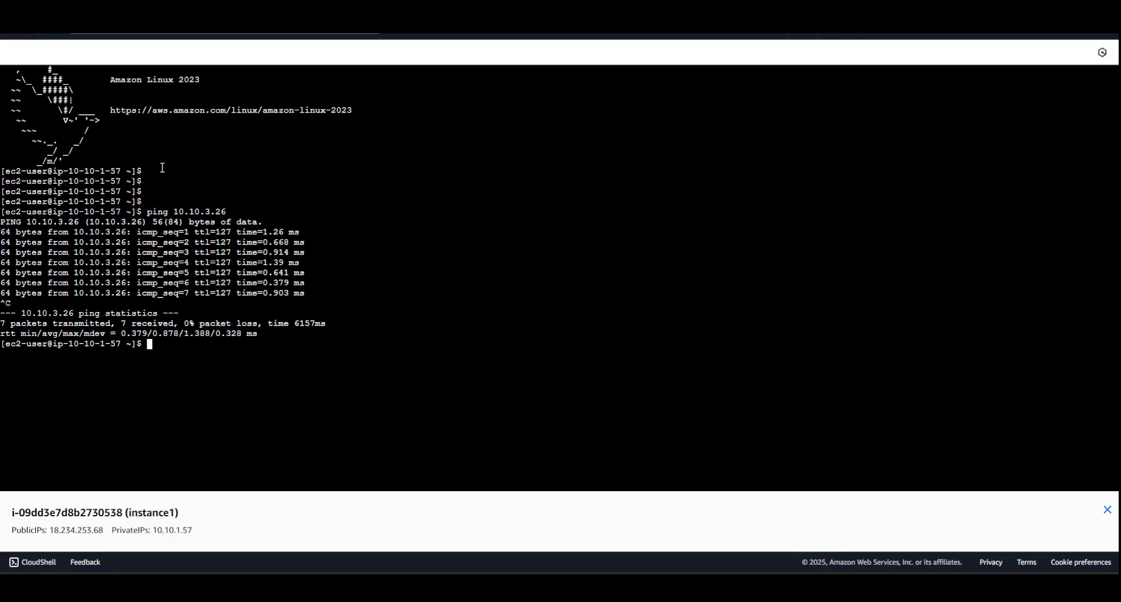
pyautogui.press('Up')
pyautogui.press('Return')
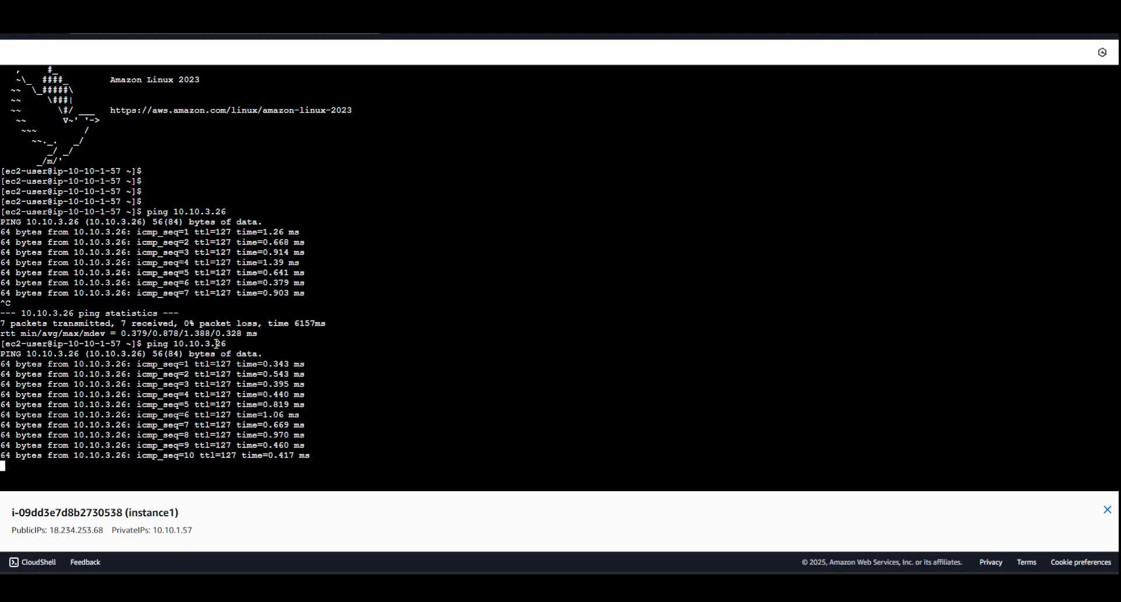
pyautogui.hotkey('ctrl', 'c')
# Review the inbound and outbound security rules of instance1 in its security details.
pyautogui.scroll(1, 424, 289)
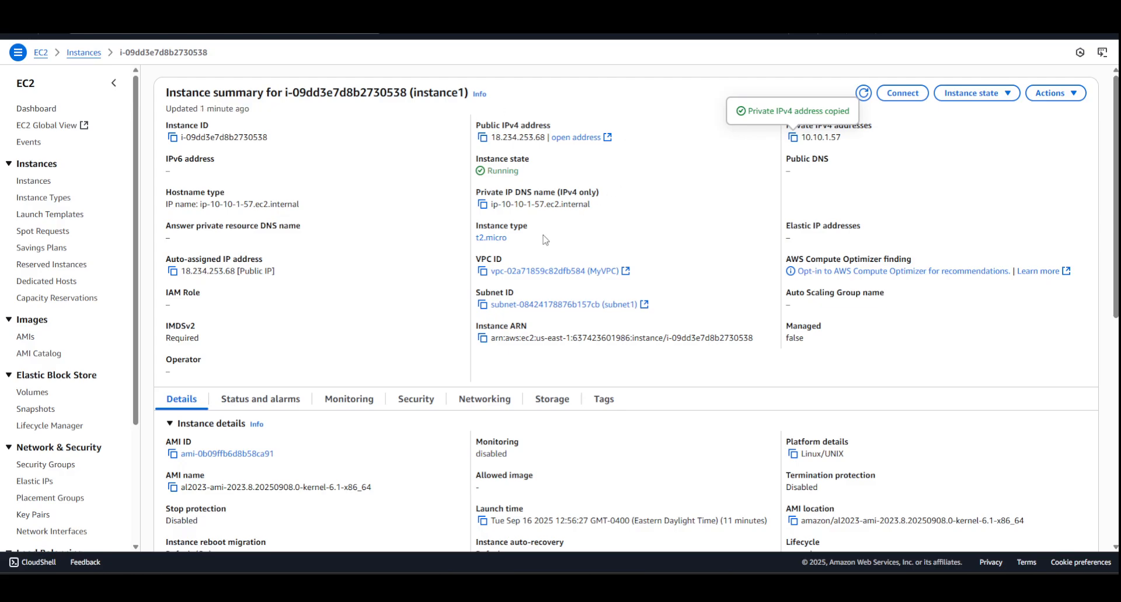
pyautogui.scroll(-2, 513, 263)
pyautogui.click(417, 284)
pyautogui.scroll(-1, 546, 418)
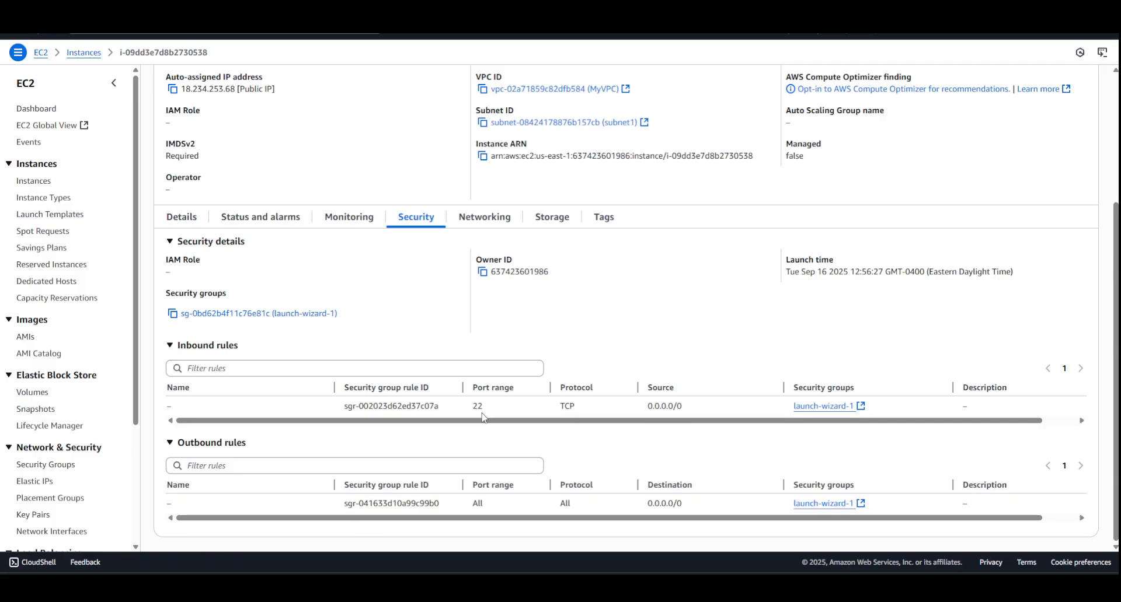
pyautogui.scroll(3, 571, 423)
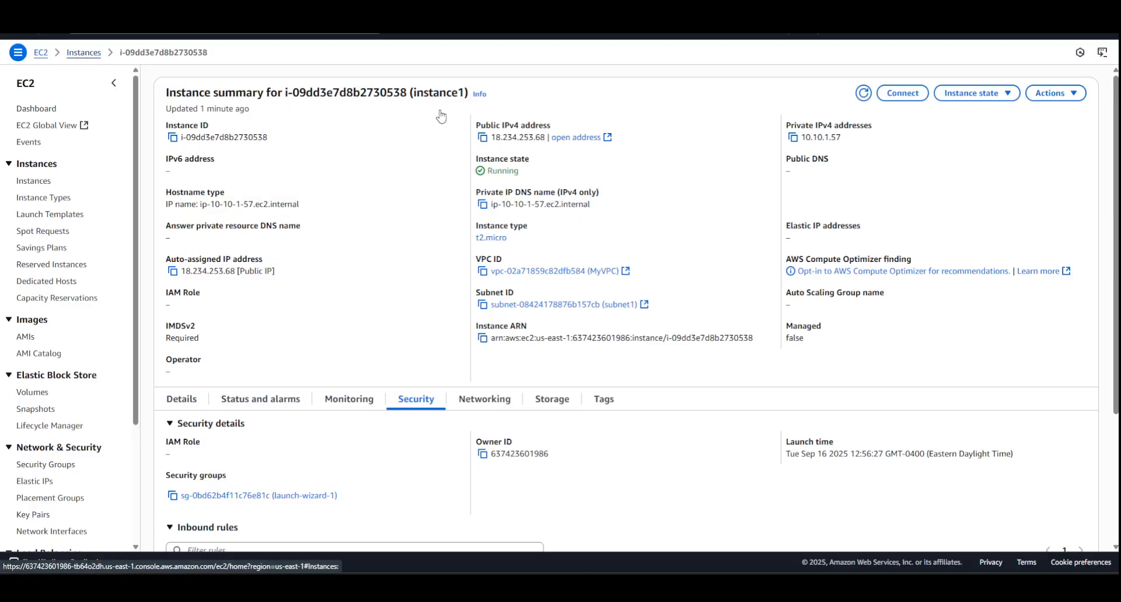
# Open instance3 from the running instances list and check the inbound rule source in its launch-wizard-3 security group.
pyautogui.click(572, 102)
pyautogui.click(573, 138)
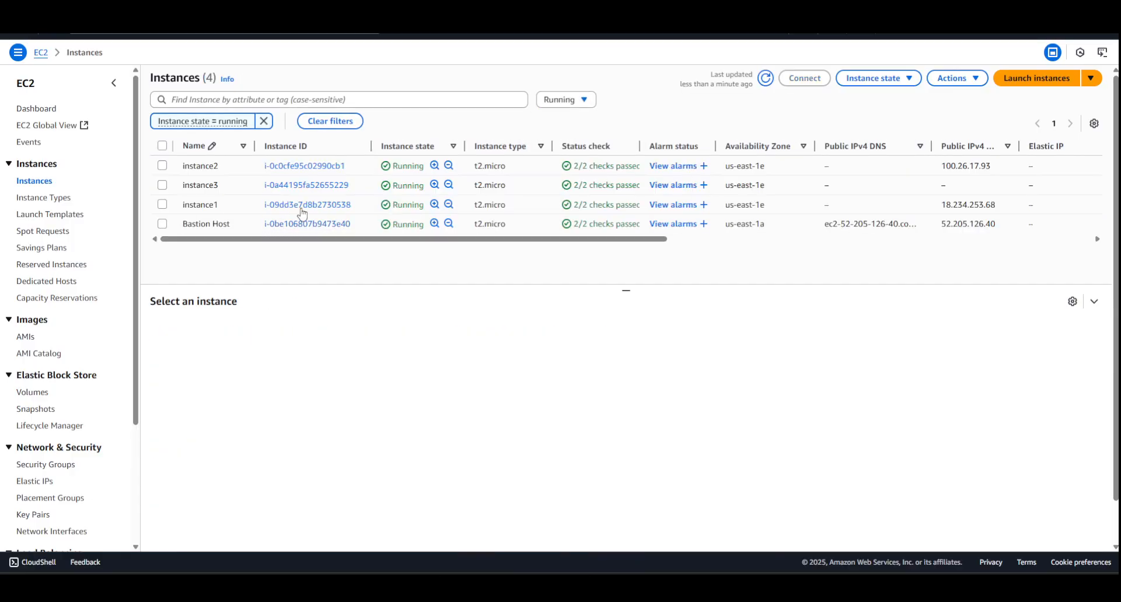
pyautogui.click(306, 185)
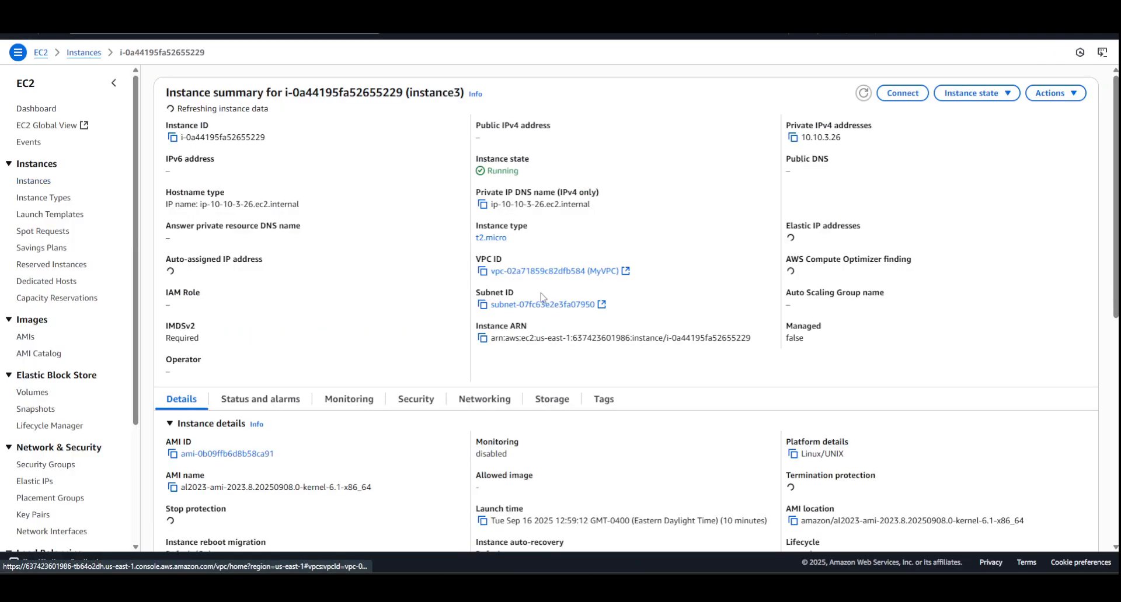
pyautogui.click(415, 399)
pyautogui.scroll(-3, 403, 350)
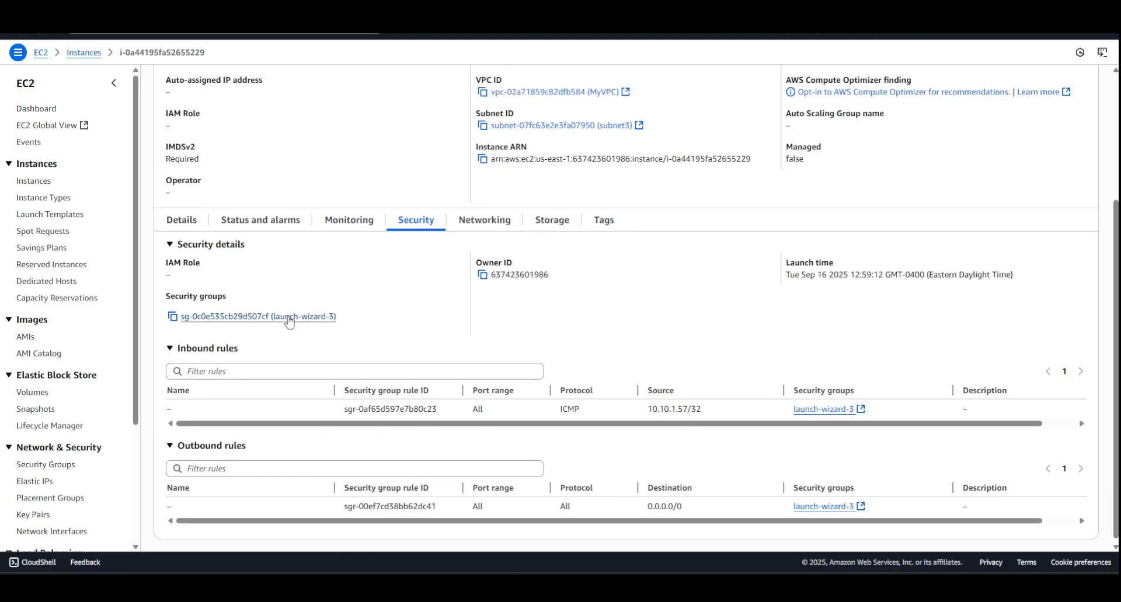
pyautogui.click(289, 317)
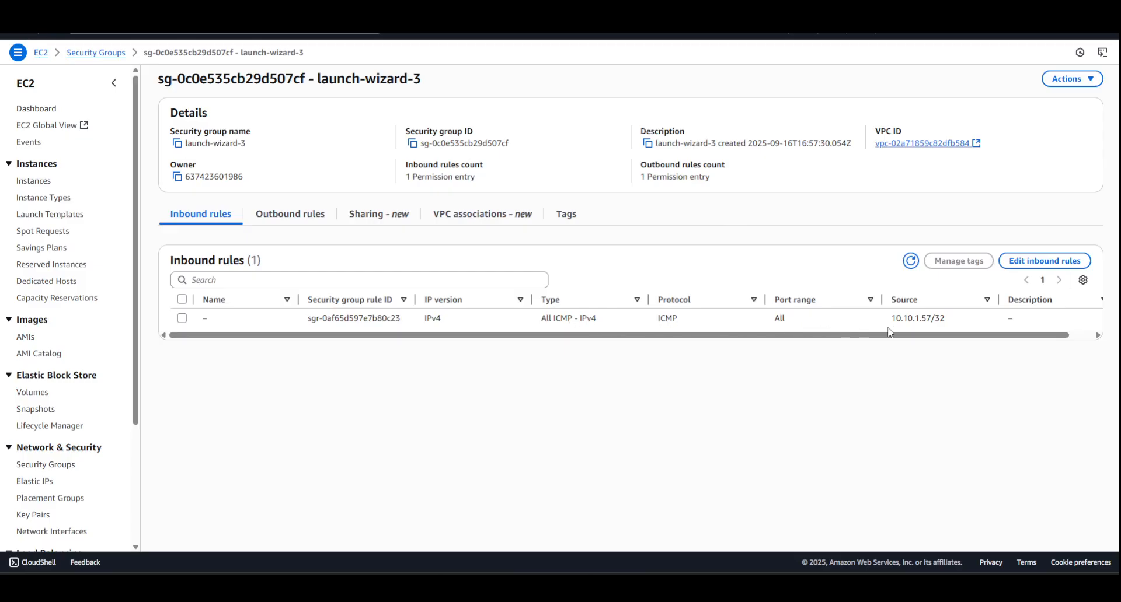
pyautogui.moveTo(896, 316); pyautogui.dragTo(957, 320)
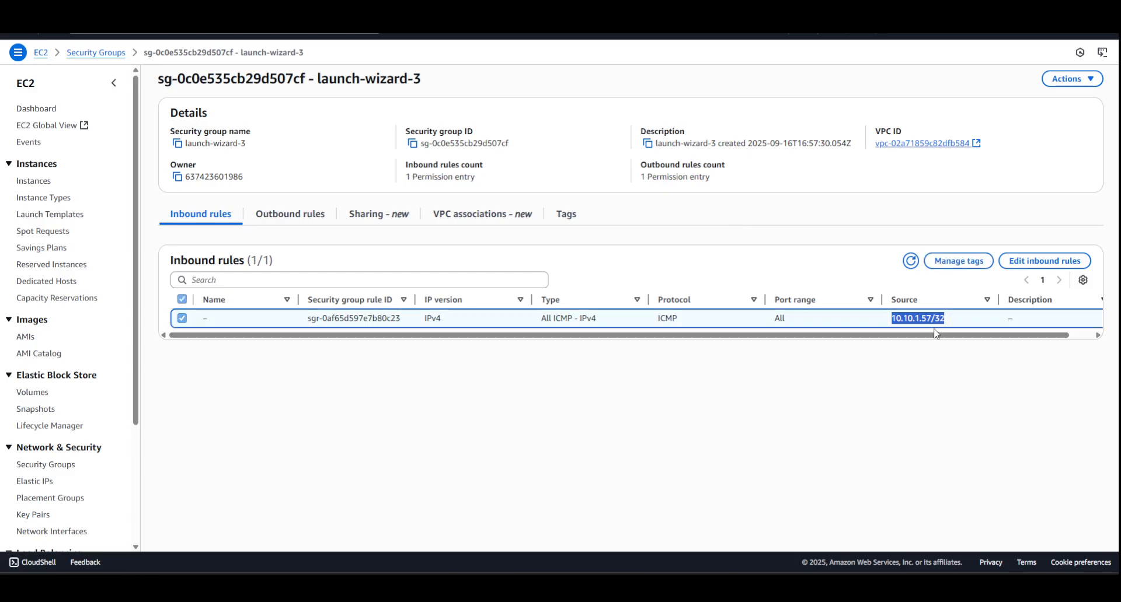
pyautogui.click(919, 363)
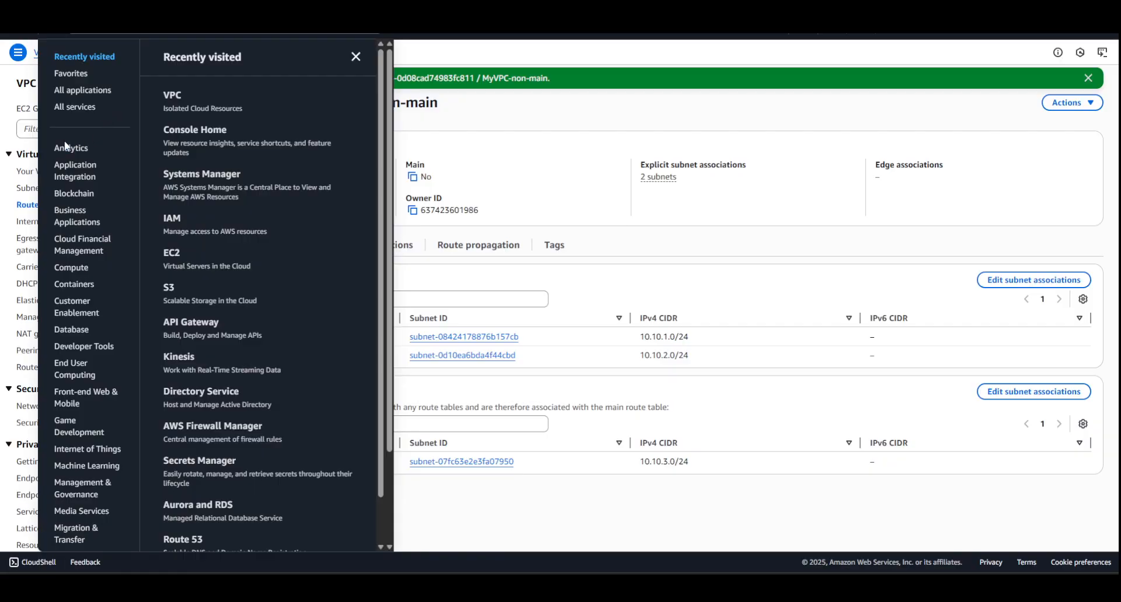
# Open the MyVPC-non-main route table from the VPC route tables list and review its routes and subnet associations.
pyautogui.click(7, 180)
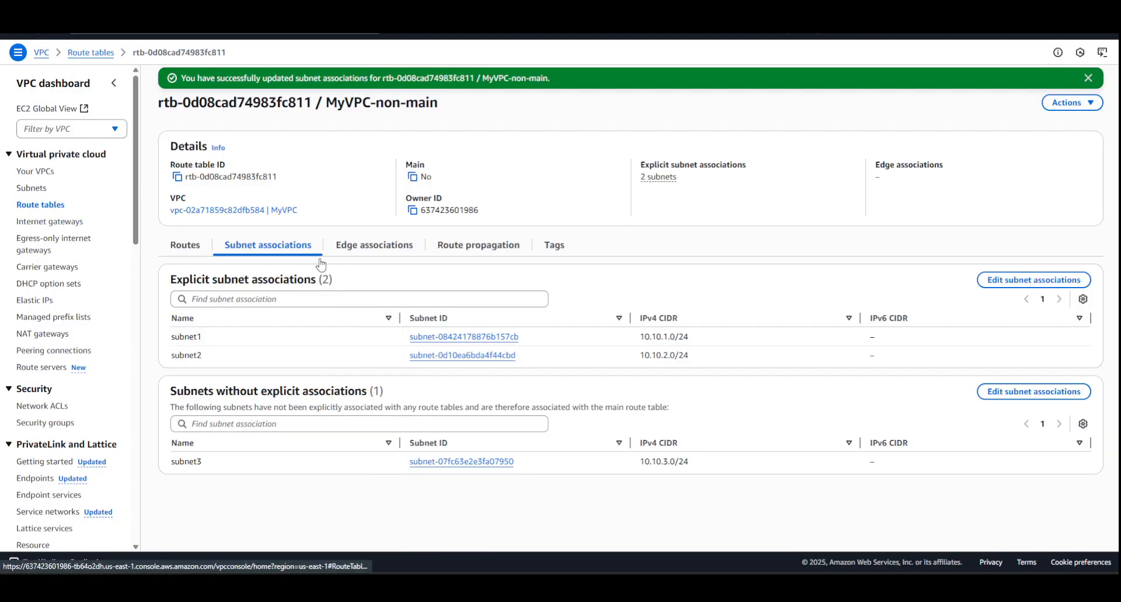
pyautogui.hotkey('alt', 'Left')
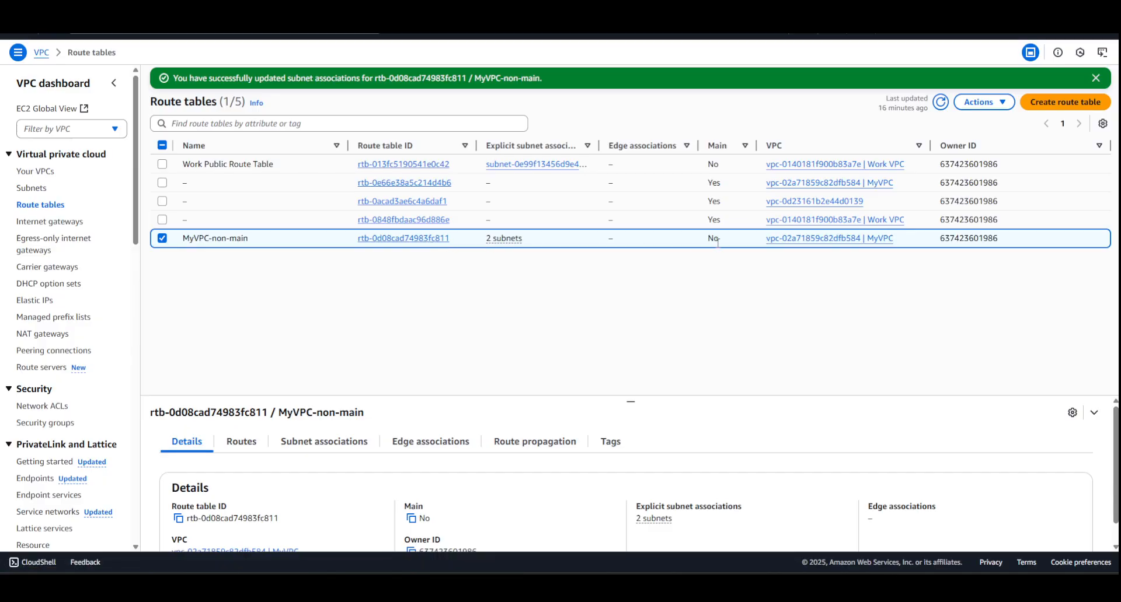
pyautogui.click(404, 239)
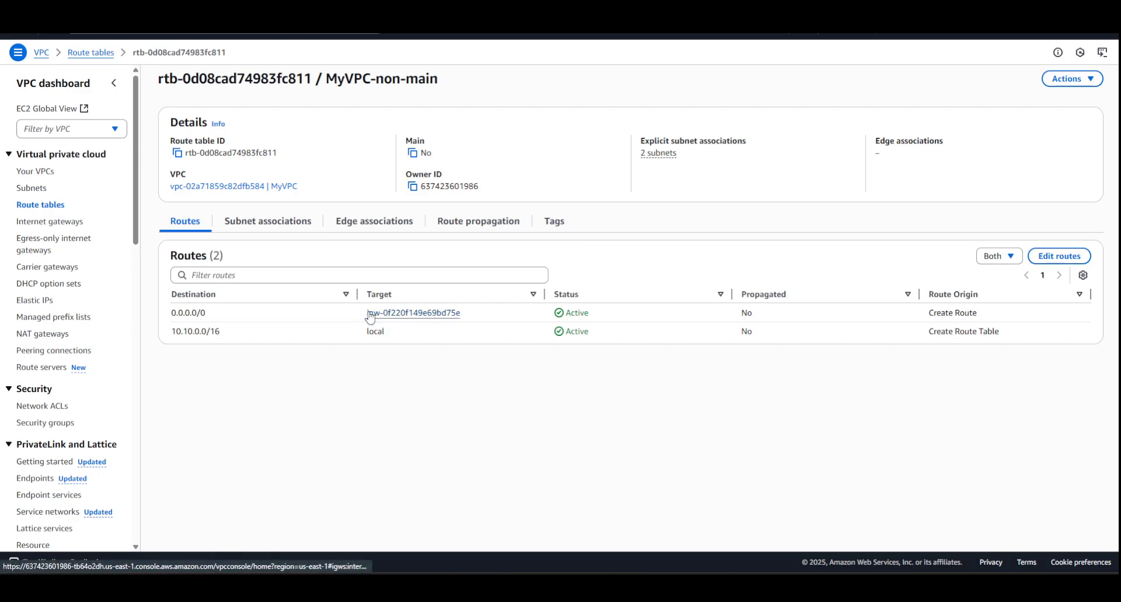
pyautogui.click(275, 222)
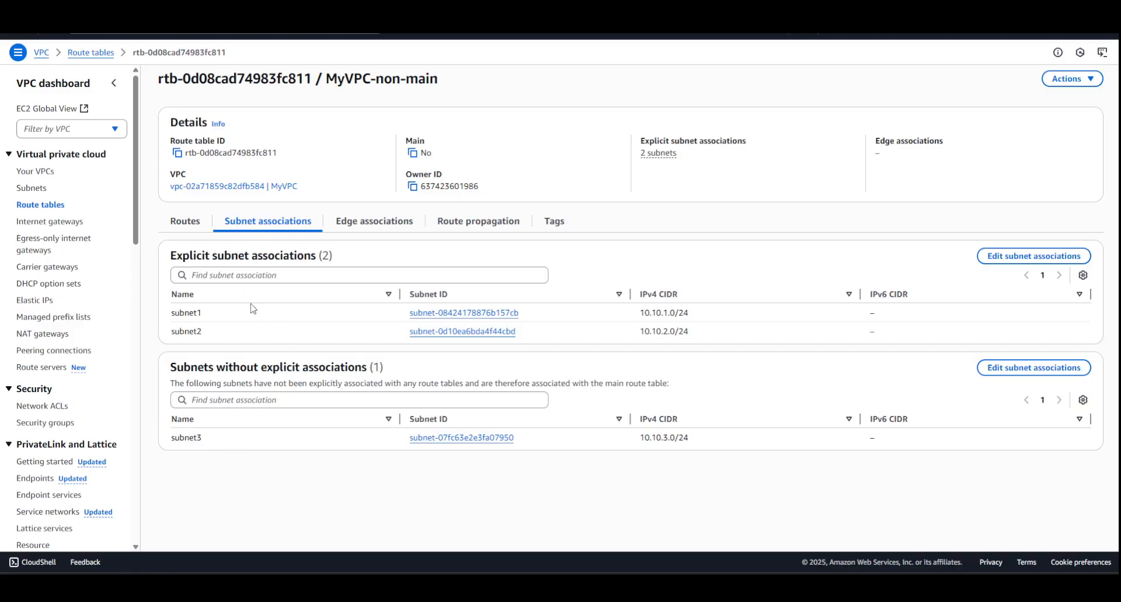
pyautogui.click(176, 224)
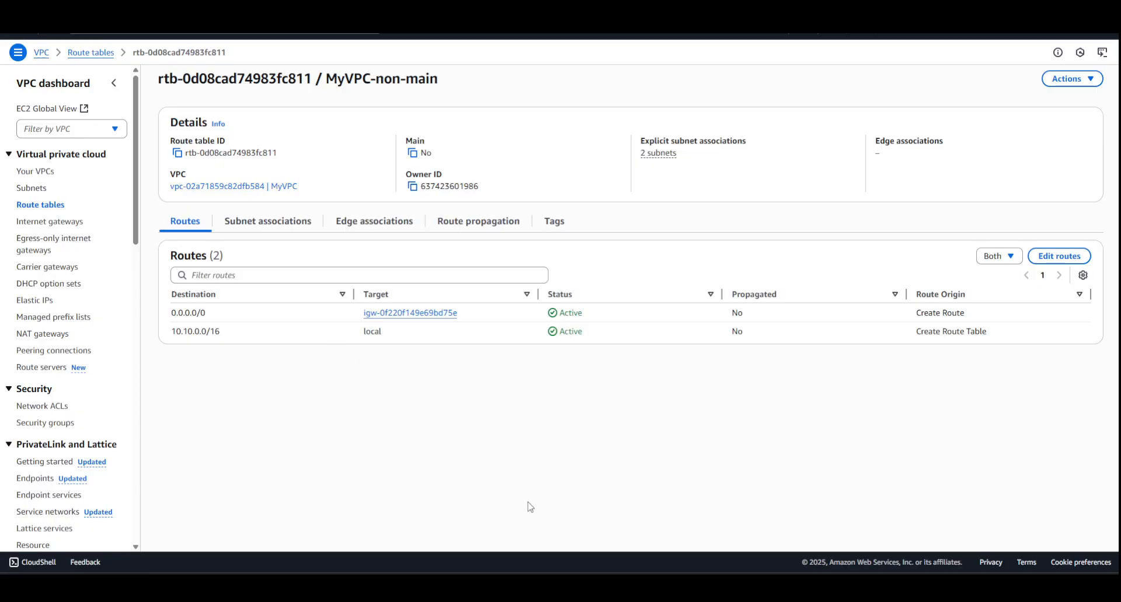
# Switch to Lab3.docx in Word and examine the VPC diagram with its three subnets and instances.
pyautogui.hotkey('alt', 'Tab')
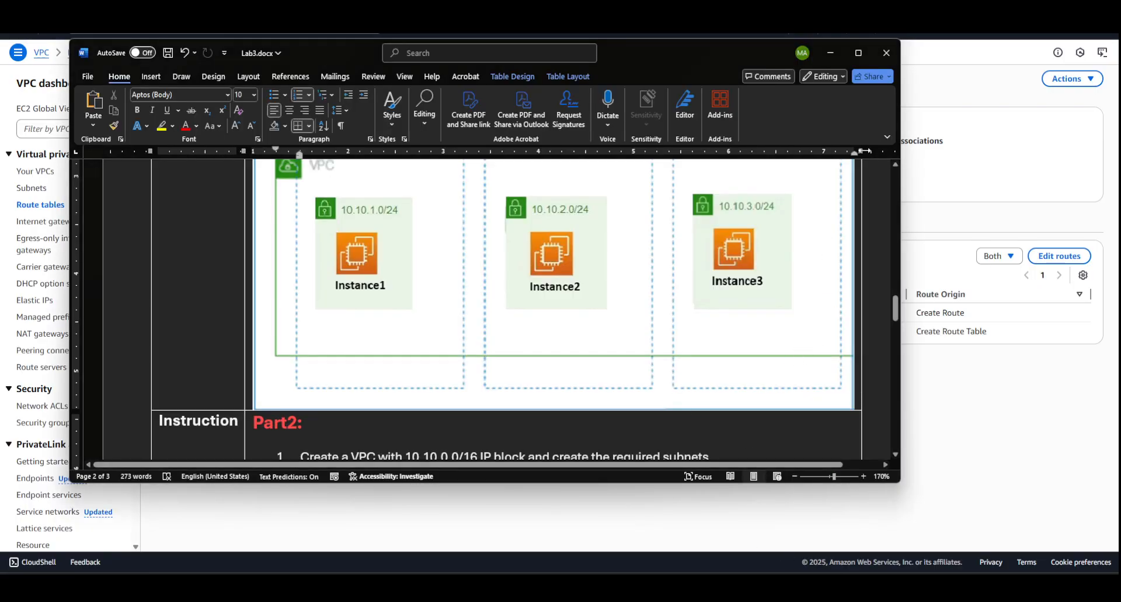
pyautogui.scroll(-2, 727, 337)
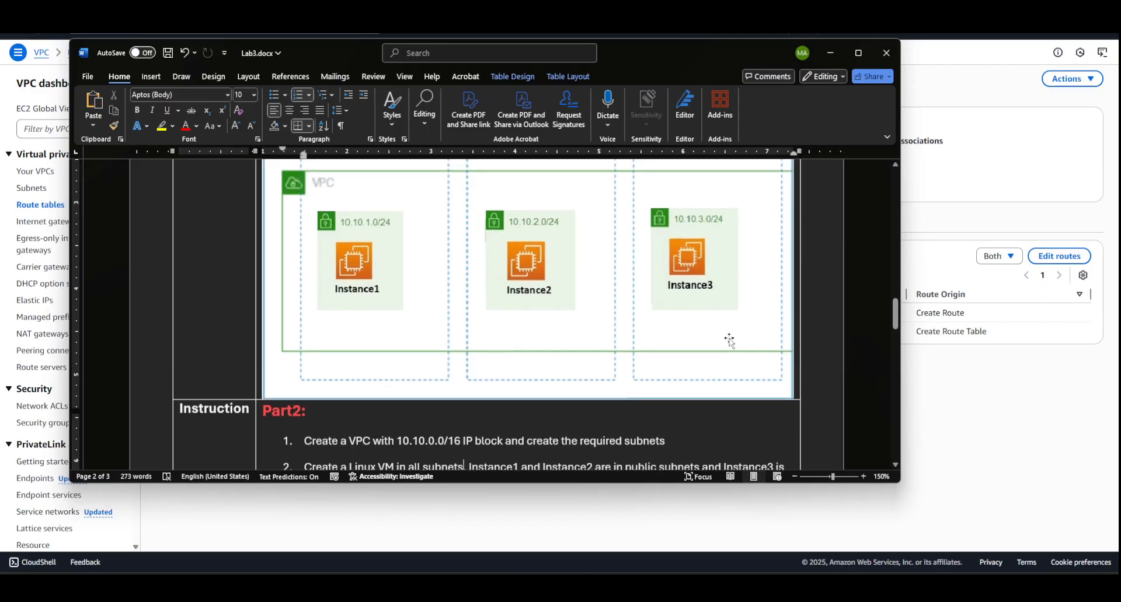
pyautogui.scroll(1, 729, 340)
pyautogui.scroll(1, 730, 341)
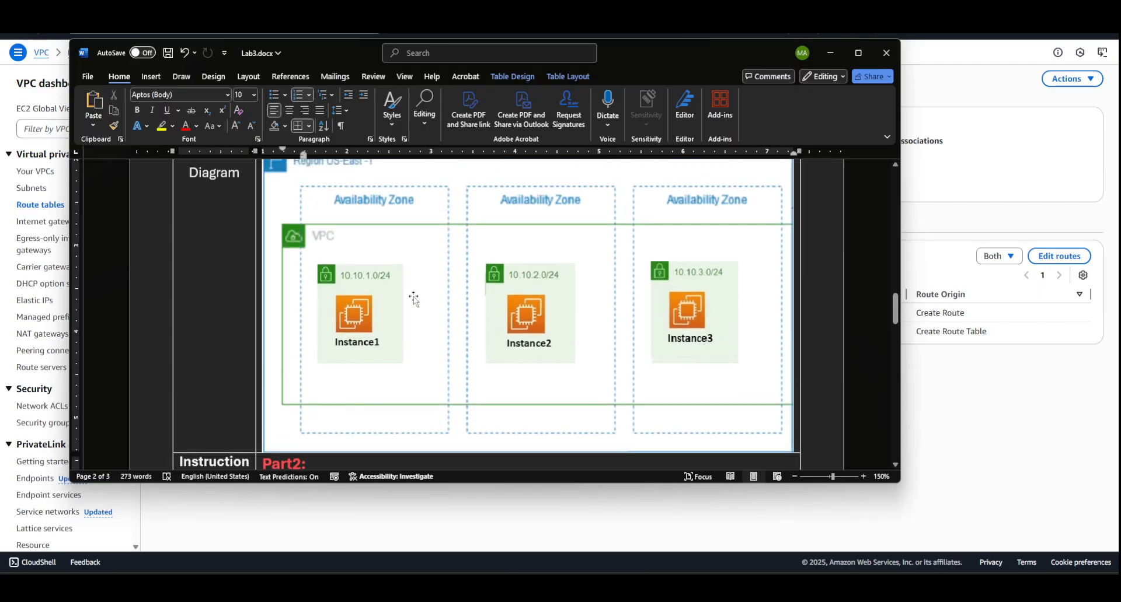